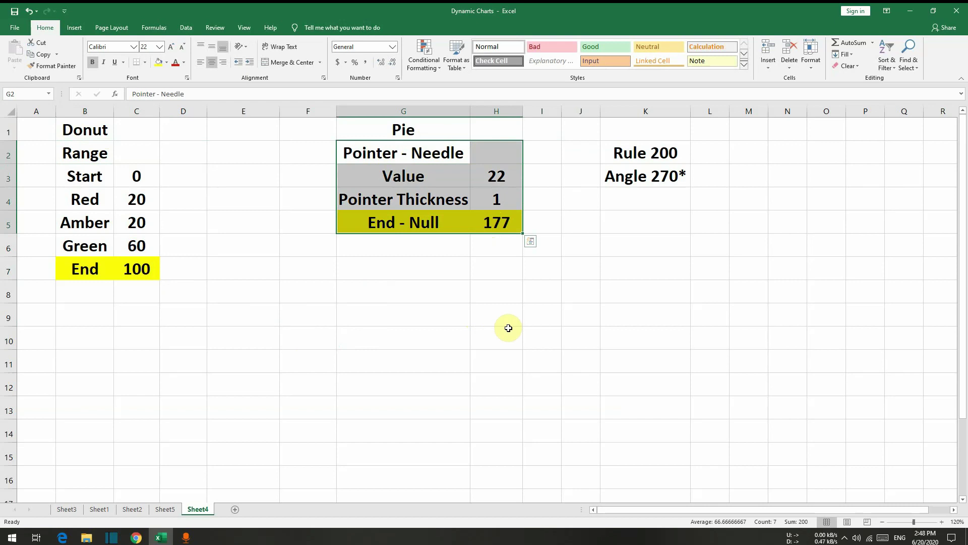
Review the Rule 200 and Angle 270* notes and compare the End rows of the Donut and Pie tables
{"action": "left_click", "coordinate": [613, 275]}
{"action": "left_click", "coordinate": [635, 160]}
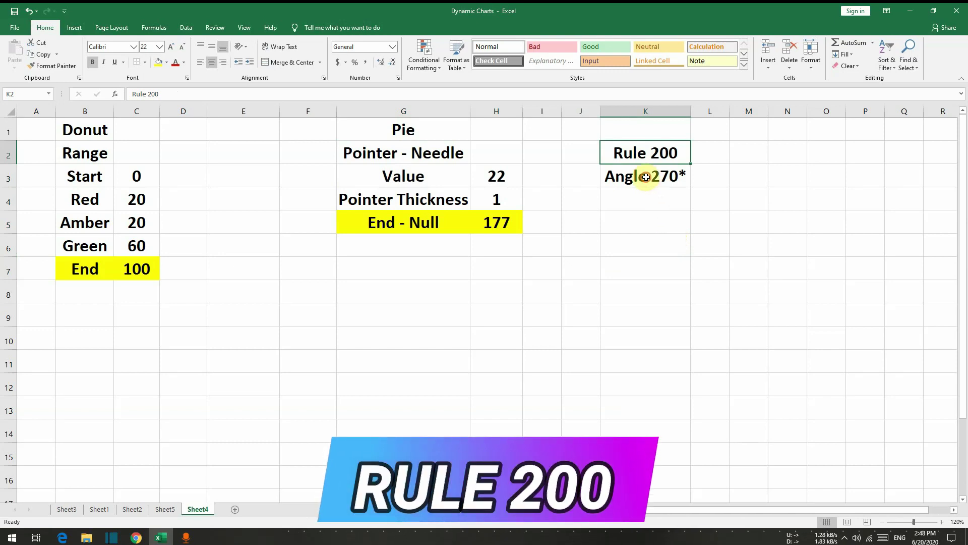
{"action": "key", "text": "Down"}
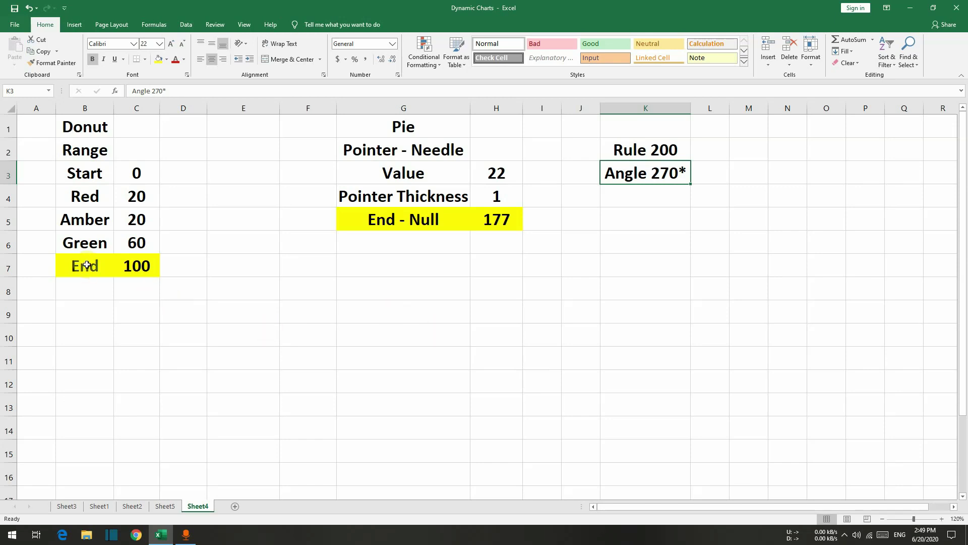
{"action": "left_click_drag", "start_coordinate": [89, 266], "coordinate": [132, 265]}
{"action": "left_click_drag", "start_coordinate": [418, 228], "coordinate": [486, 231]}
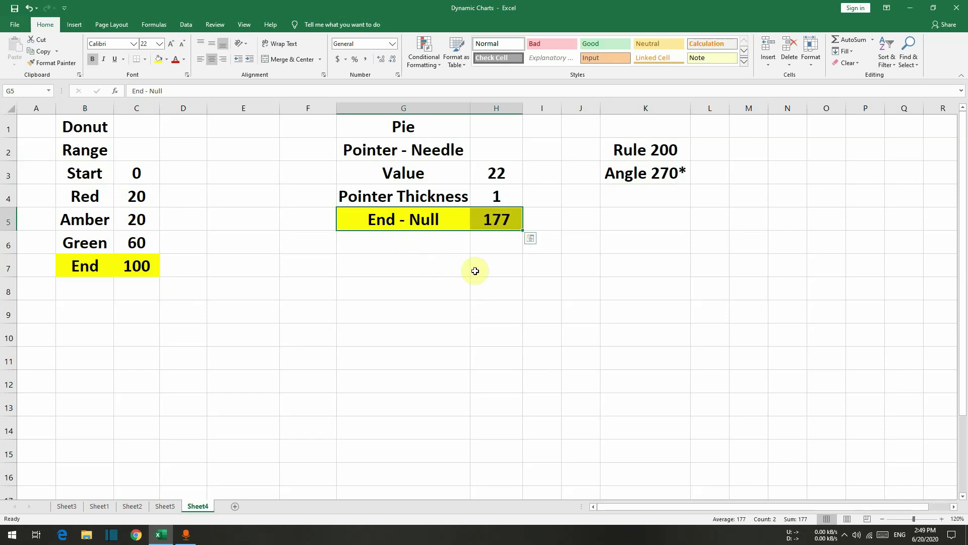
{"action": "left_click", "coordinate": [208, 354]}
{"action": "left_click_drag", "start_coordinate": [95, 270], "coordinate": [134, 268]}
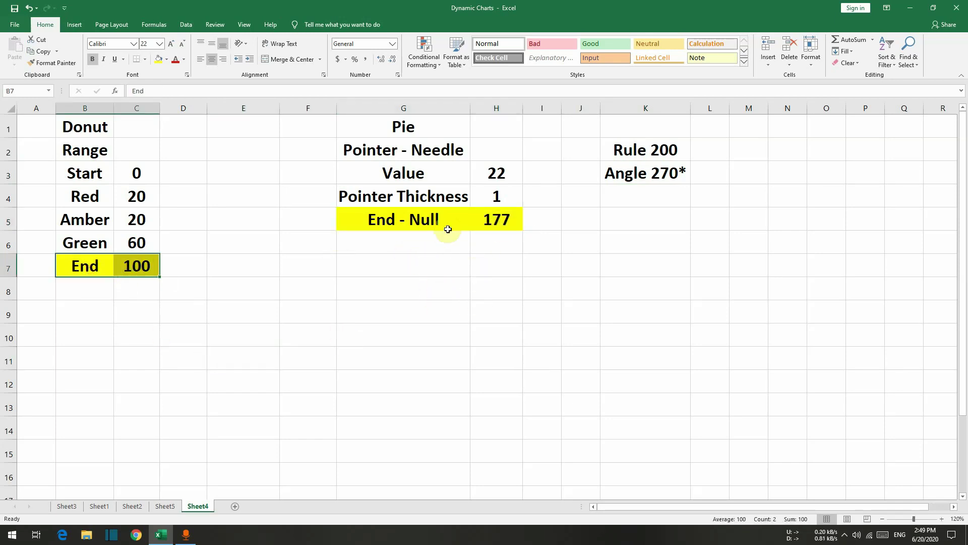
{"action": "left_click_drag", "start_coordinate": [441, 217], "coordinate": [501, 222]}
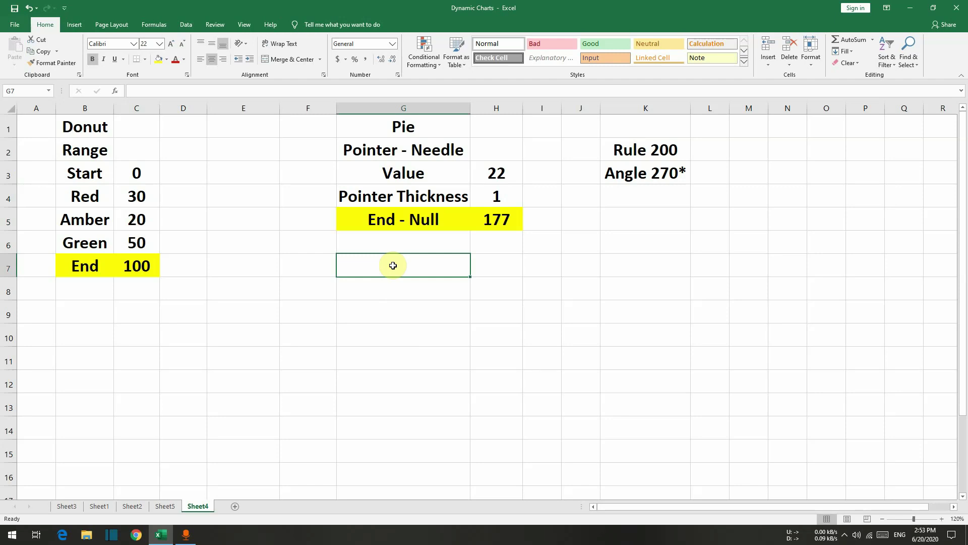
Examine the Donut table's Start, Red, Amber, Green and End rows and check the sums of C3:C7 and C4:C6
{"action": "left_click", "coordinate": [93, 174]}
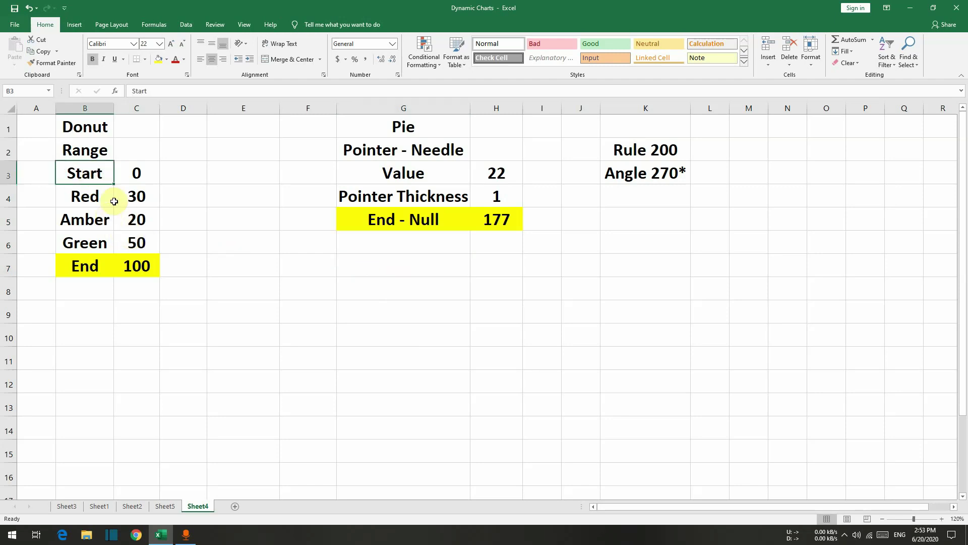
{"action": "left_click", "coordinate": [103, 197]}
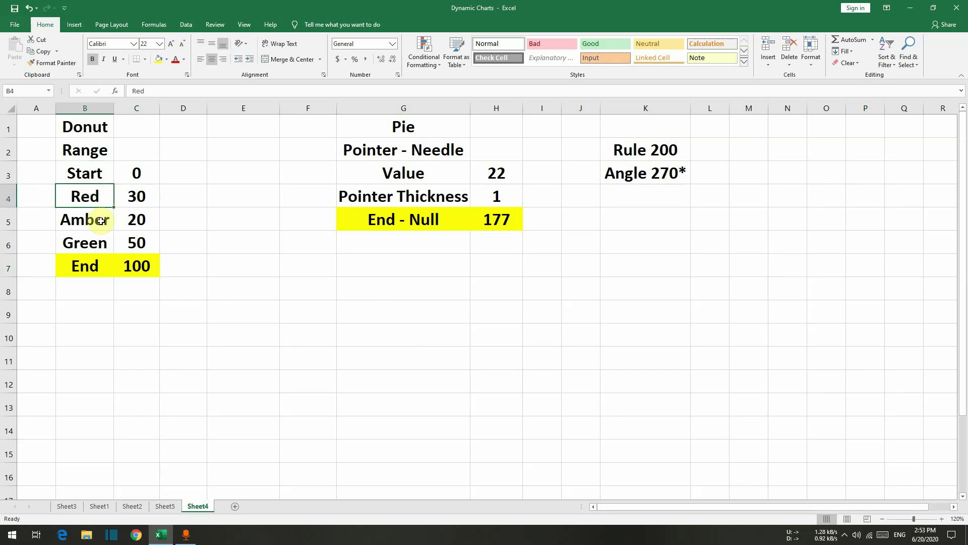
{"action": "left_click", "coordinate": [97, 219]}
{"action": "left_click", "coordinate": [101, 241]}
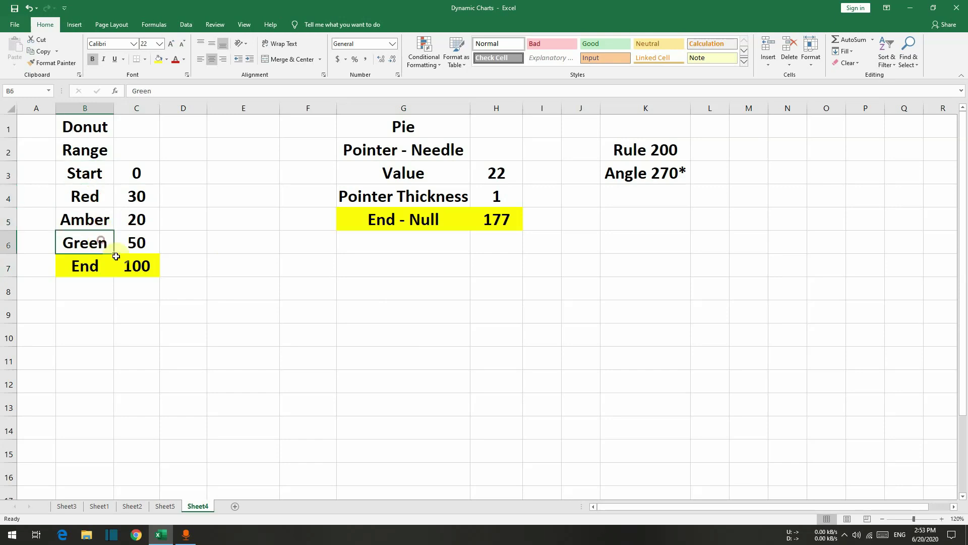
{"action": "left_click", "coordinate": [90, 267]}
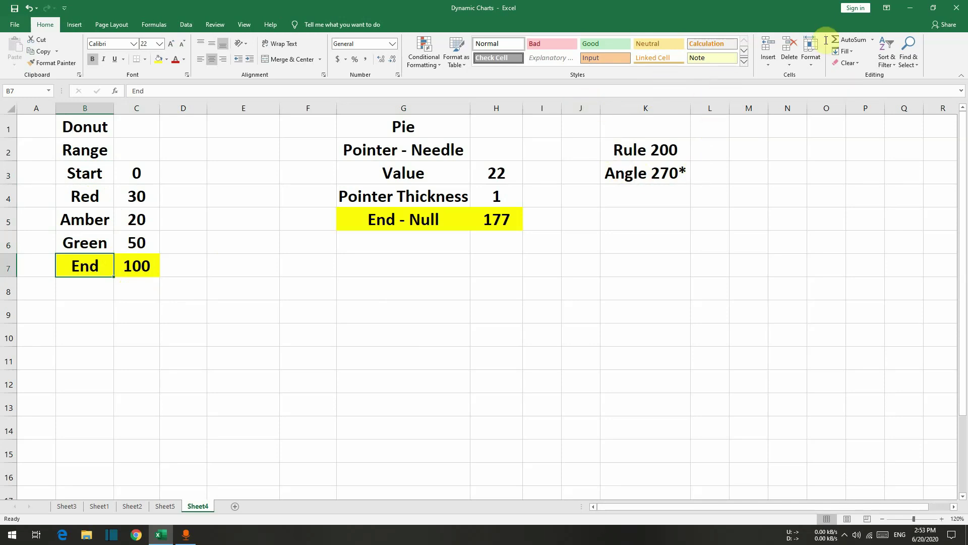
{"action": "left_click", "coordinate": [137, 199]}
{"action": "left_click_drag", "start_coordinate": [139, 171], "coordinate": [142, 270]}
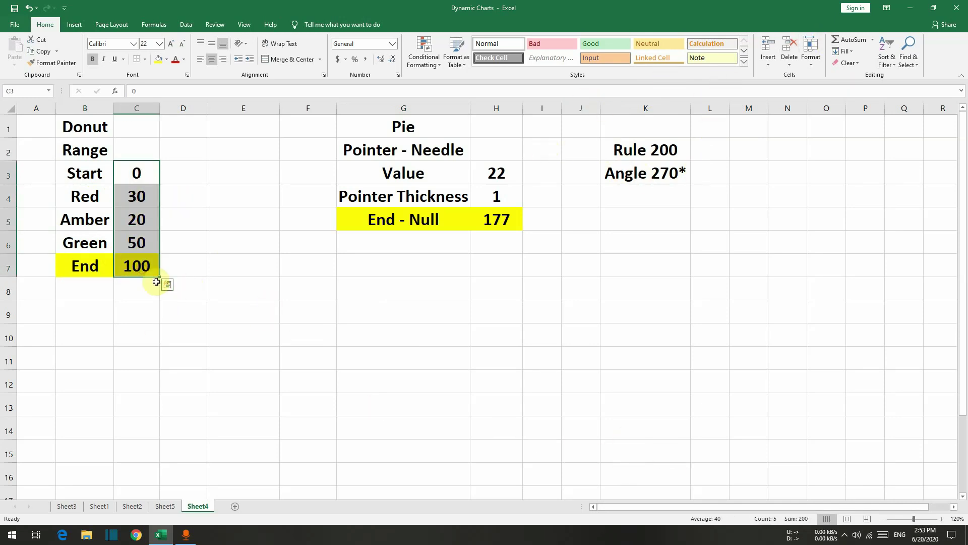
{"action": "left_click", "coordinate": [177, 245]}
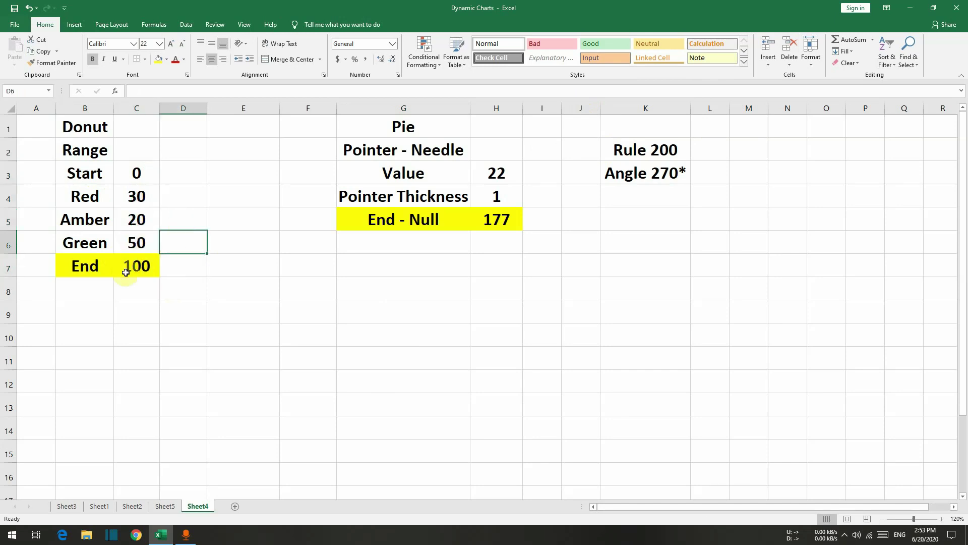
{"action": "left_click_drag", "start_coordinate": [89, 271], "coordinate": [140, 266]}
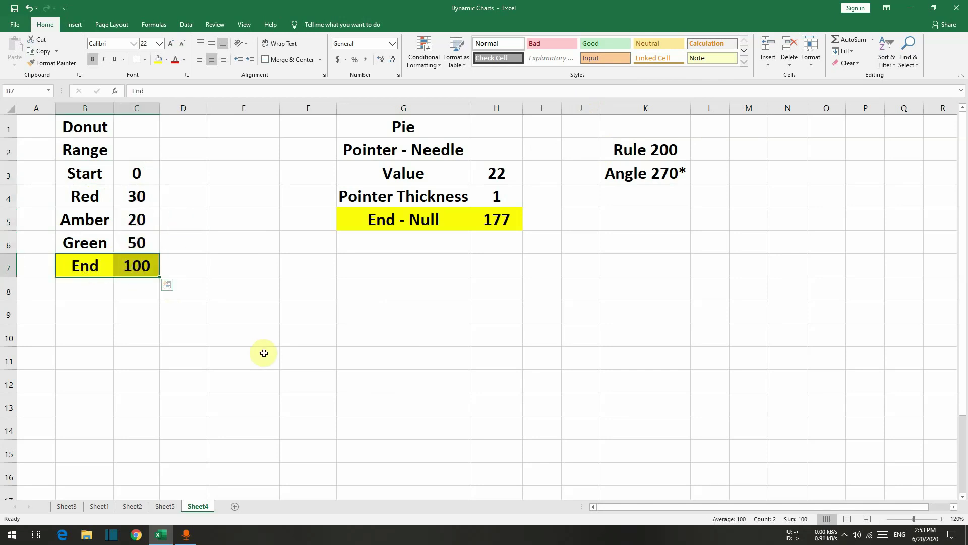
{"action": "left_click_drag", "start_coordinate": [143, 191], "coordinate": [145, 245]}
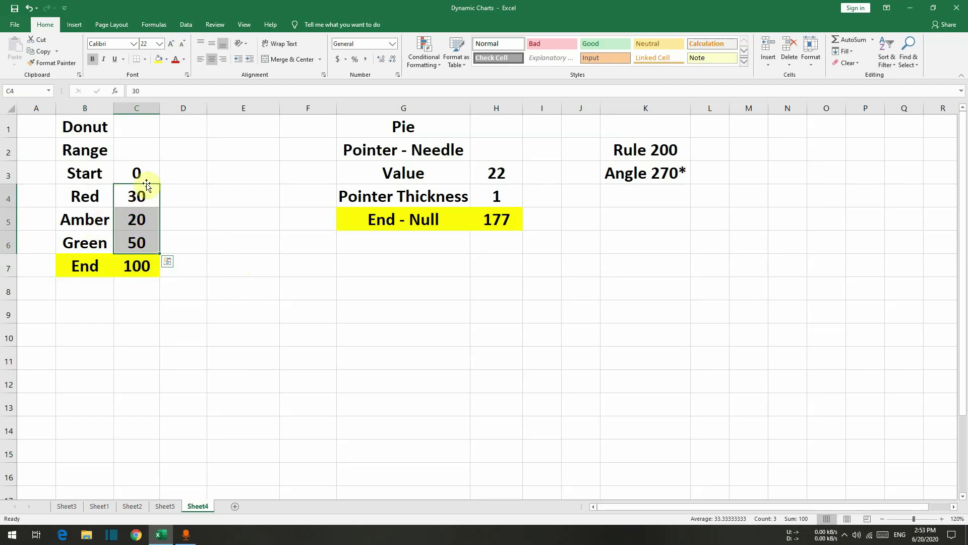
Set the Red value in C4 to 20 and check the sum of the Red, Amber and Green values
{"action": "left_click", "coordinate": [153, 203]}
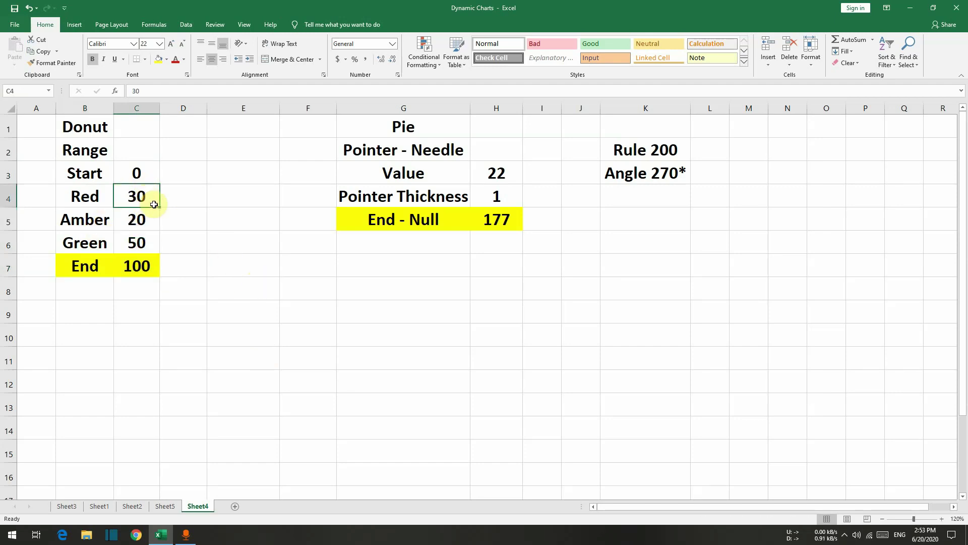
{"action": "type", "text": "2"}
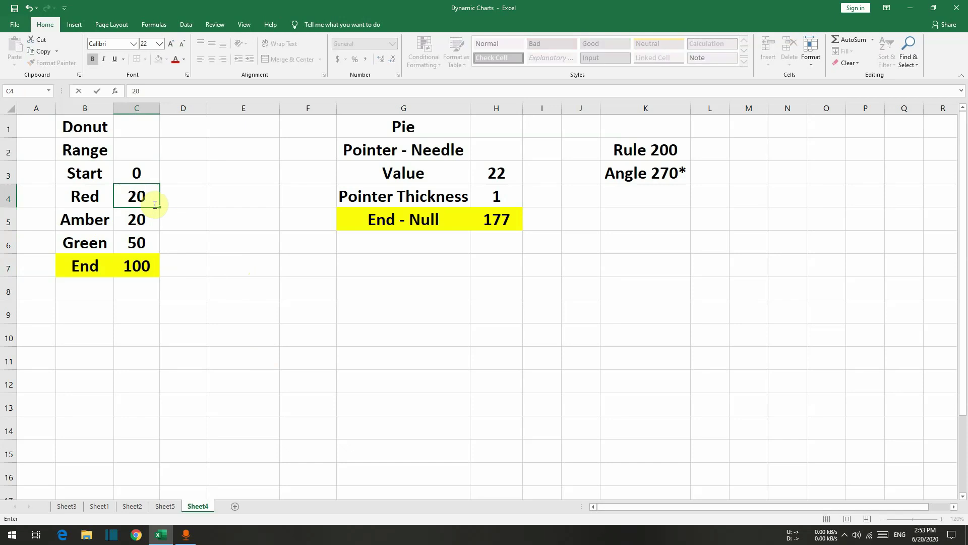
{"action": "key", "text": "Return"}
{"action": "key", "text": "Return"}
{"action": "key", "text": "Up"}
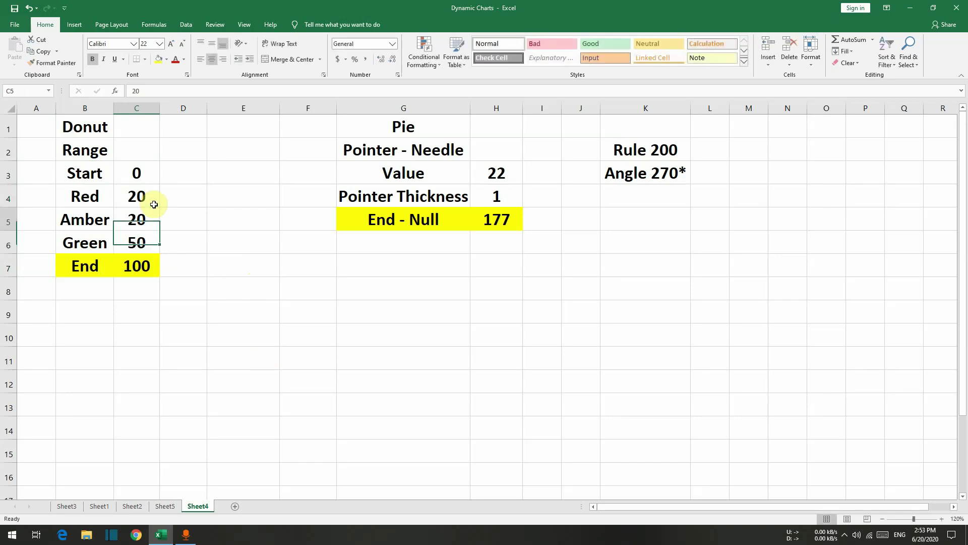
{"action": "key", "text": "Down"}
{"action": "key", "text": "Up"}
{"action": "key", "text": "Up"}
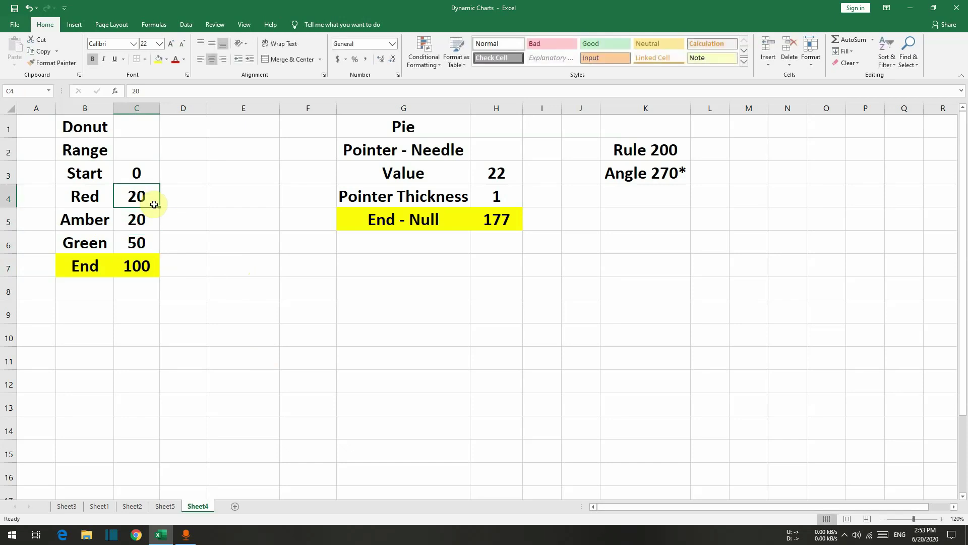
{"action": "key", "text": "shift+Down"}
{"action": "key", "text": "shift+Down"}
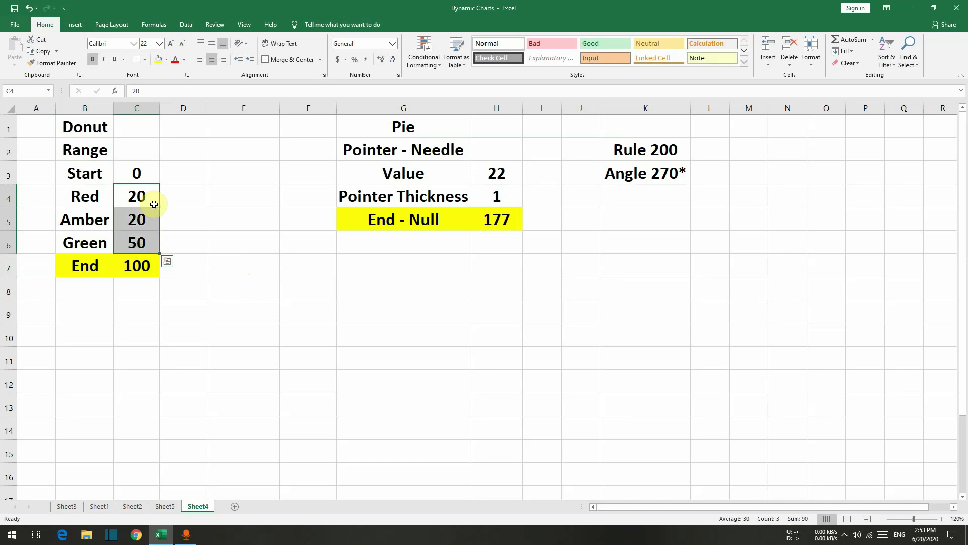
Set the Green value in C6 to 60 and recheck the sum of the three colour values
{"action": "key", "text": "Up"}
{"action": "key", "text": "Down"}
{"action": "key", "text": "Down"}
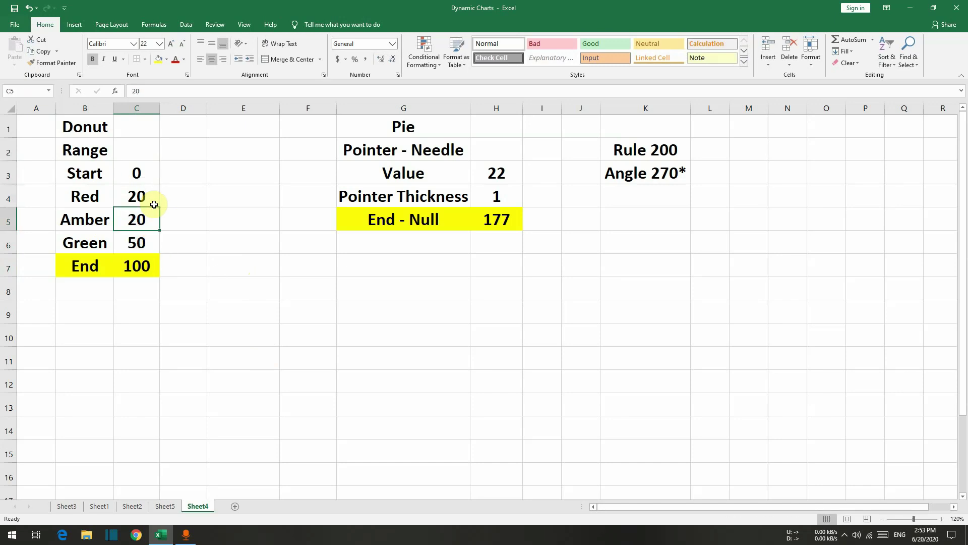
{"action": "key", "text": "Down"}
{"action": "type", "text": "60"}
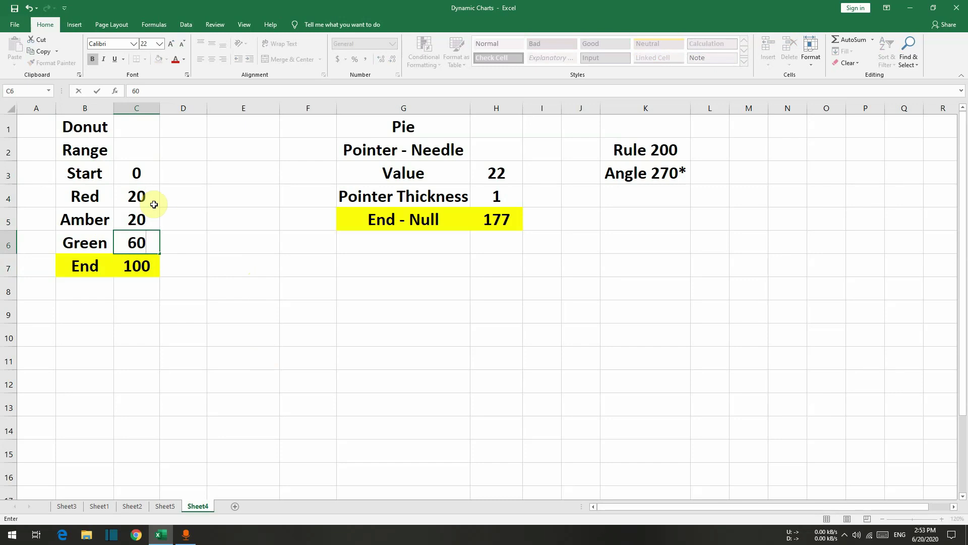
{"action": "key", "text": "ctrl+Return"}
{"action": "key", "text": "shift+Up"}
{"action": "key", "text": "shift+Up"}
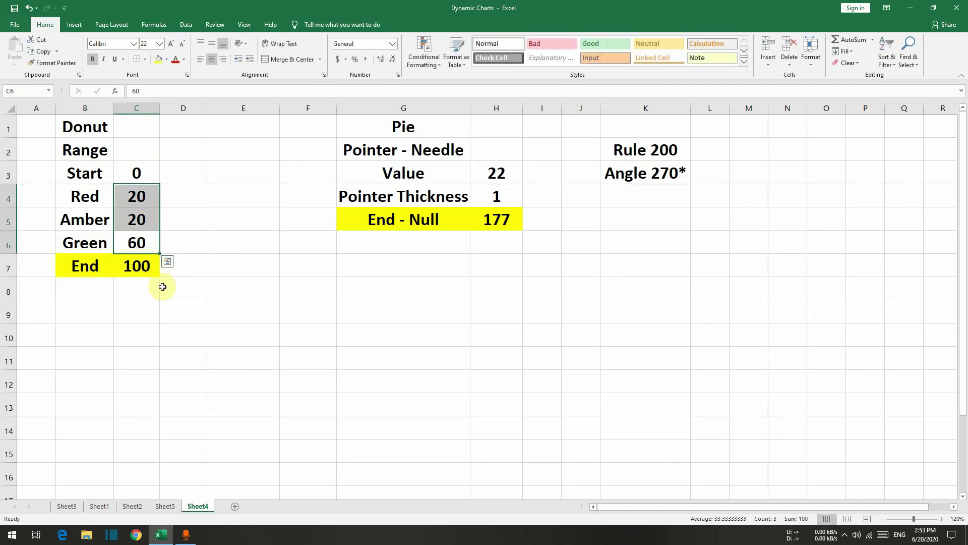
Insert a doughnut chart from the Donut table's labels and values in B3:C7
{"action": "left_click", "coordinate": [255, 263]}
{"action": "left_click_drag", "start_coordinate": [90, 176], "coordinate": [135, 265]}
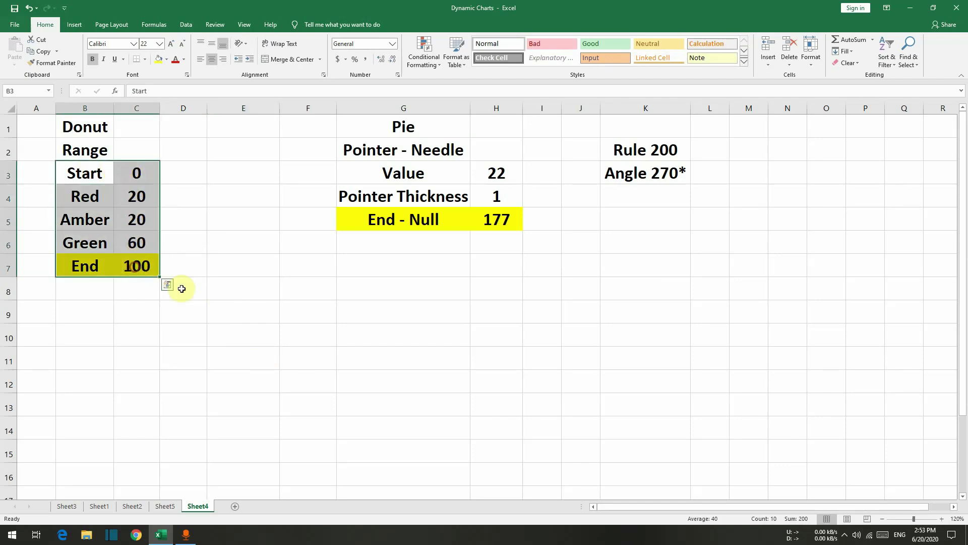
{"action": "left_click", "coordinate": [76, 28]}
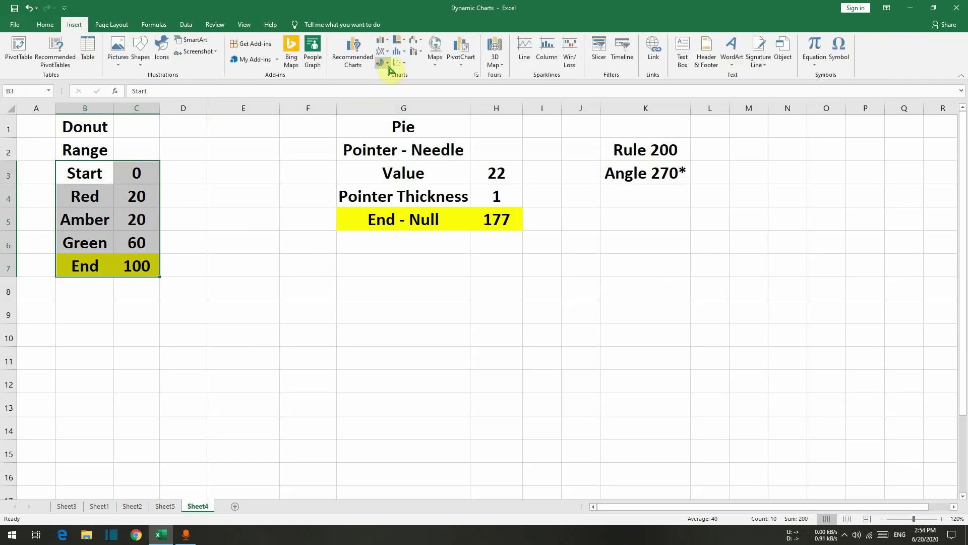
{"action": "left_click", "coordinate": [386, 63]}
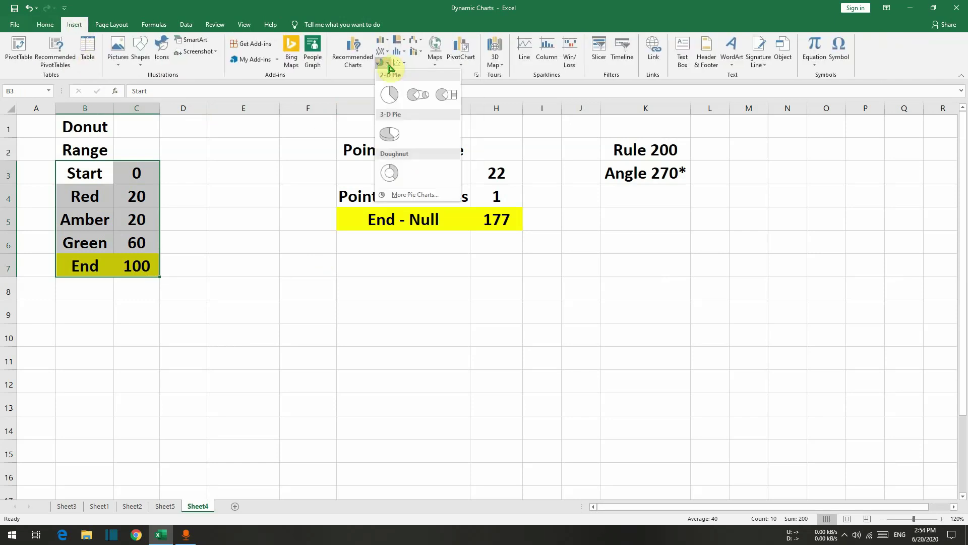
{"action": "left_click", "coordinate": [390, 173]}
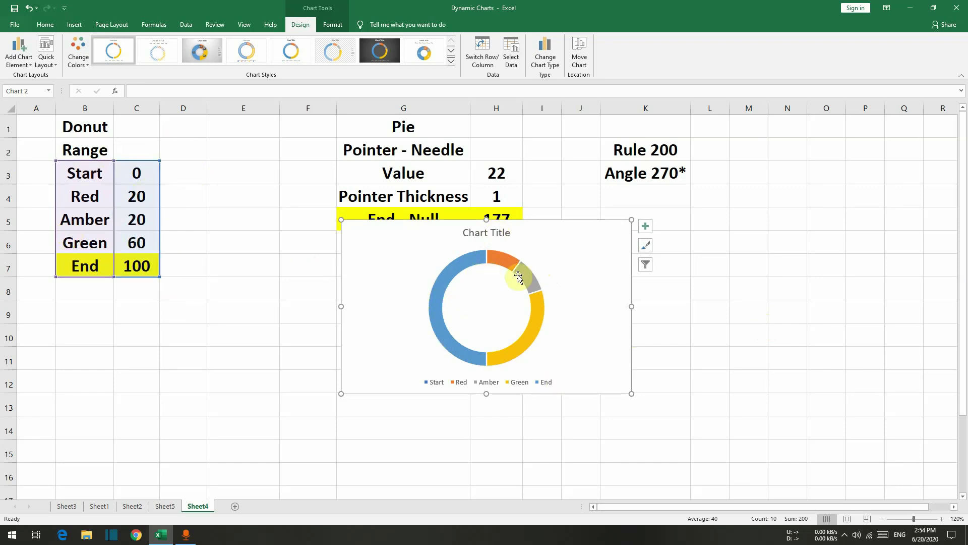
Delete the doughnut chart's title and legend
{"action": "left_click", "coordinate": [495, 234]}
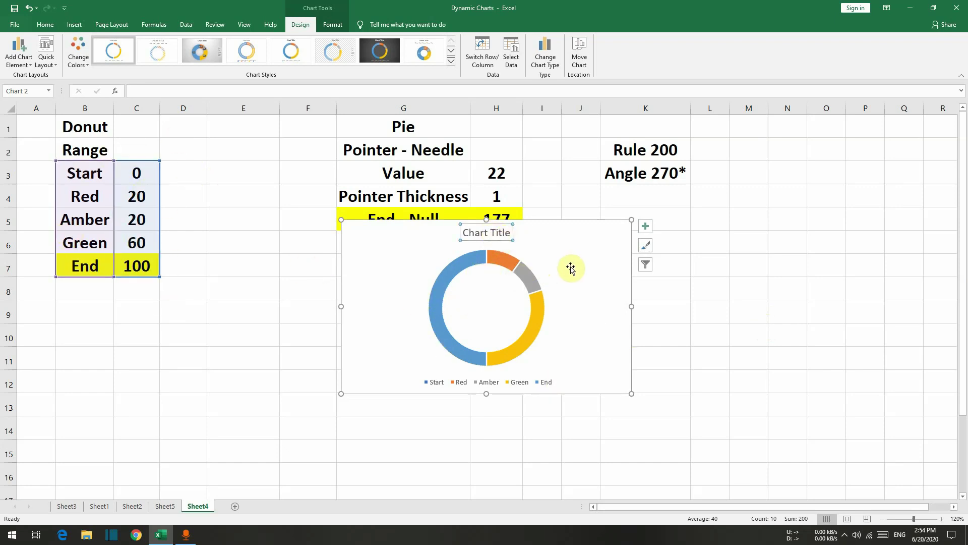
{"action": "key", "text": "Delete"}
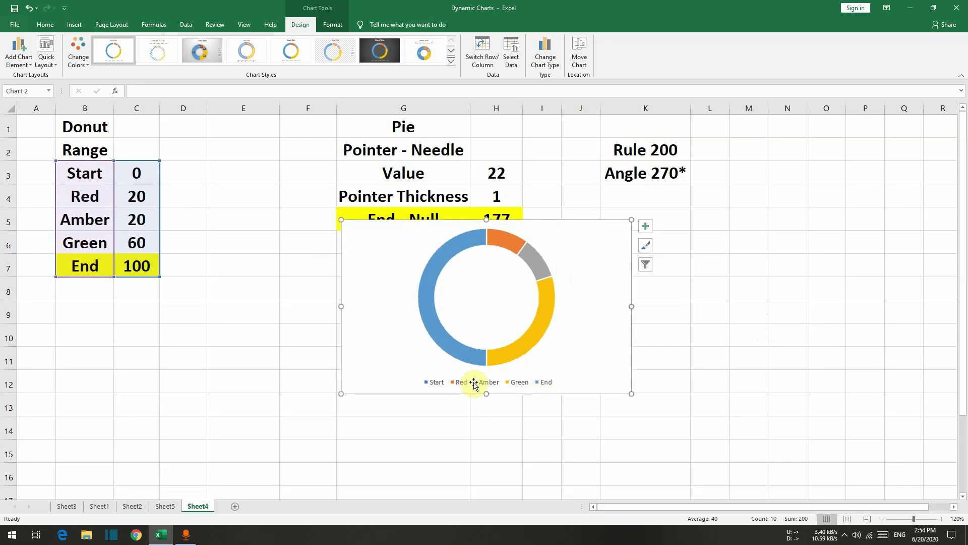
{"action": "left_click", "coordinate": [476, 381]}
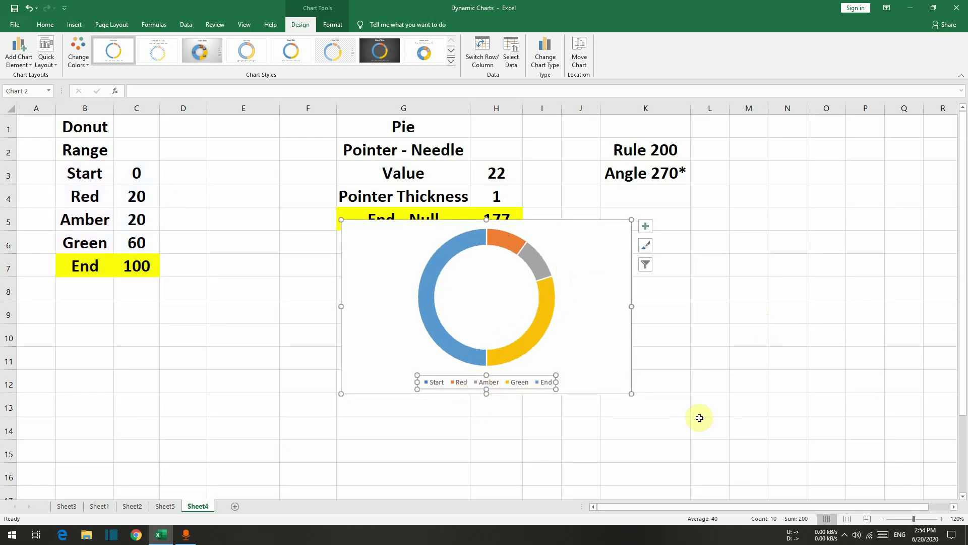
{"action": "key", "text": "Delete"}
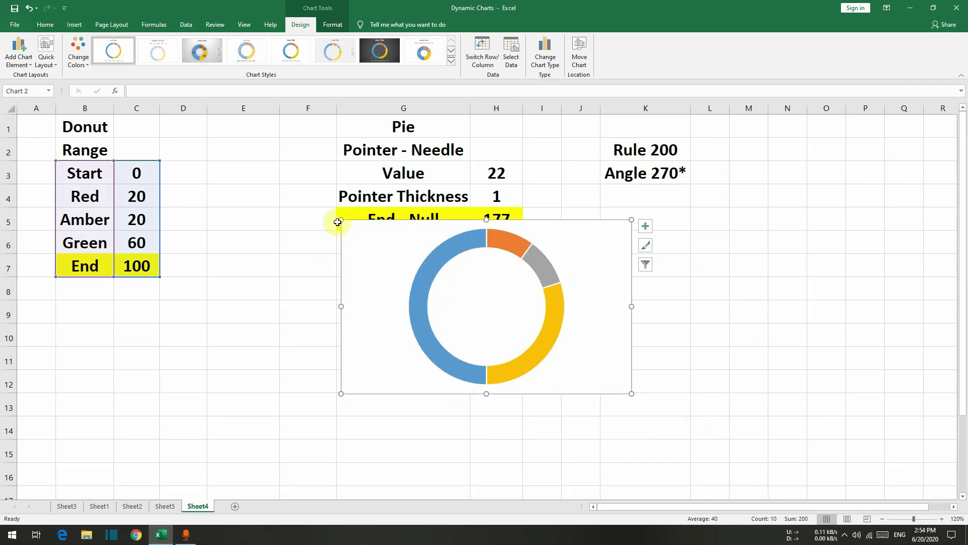
Enlarge the doughnut chart slightly and move it below the Pie table, starting around row 6
{"action": "left_click_drag", "start_coordinate": [346, 222], "coordinate": [296, 210]}
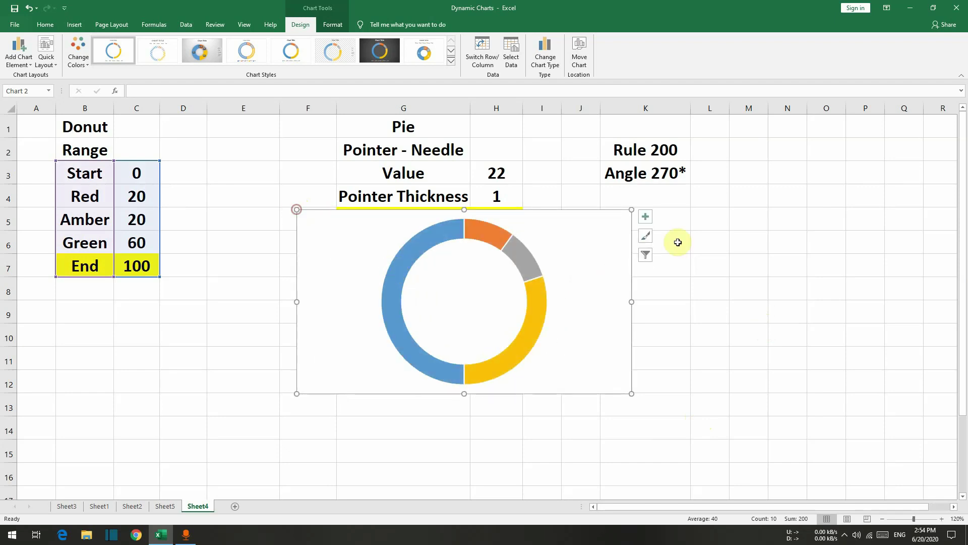
{"action": "left_click_drag", "start_coordinate": [573, 257], "coordinate": [490, 264]}
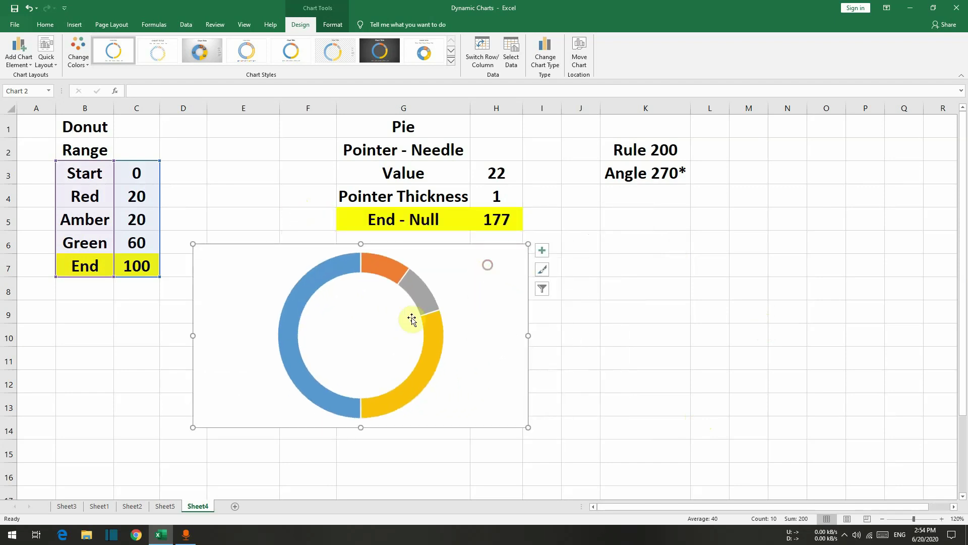
Set the doughnut series' angle of first slice to 270°
{"action": "left_click", "coordinate": [321, 271]}
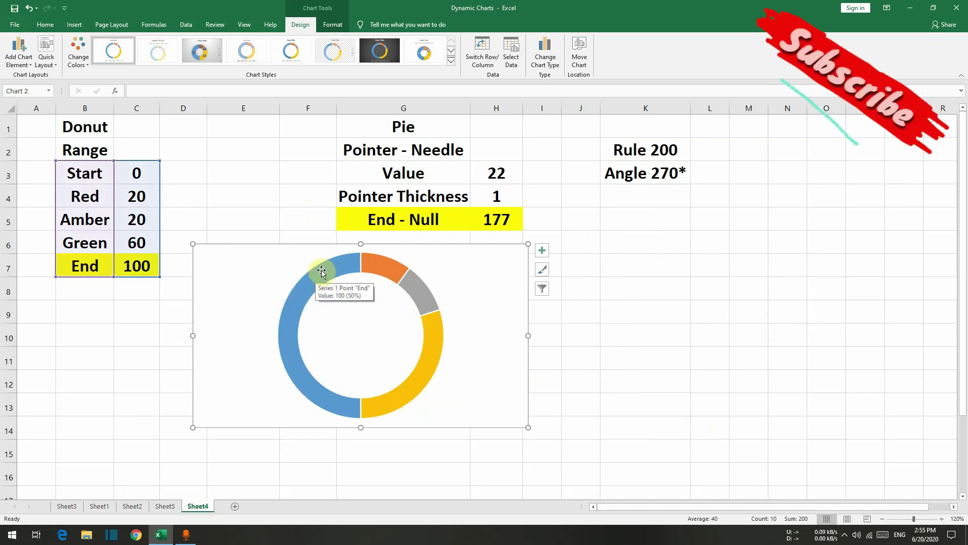
{"action": "right_click", "coordinate": [321, 271]}
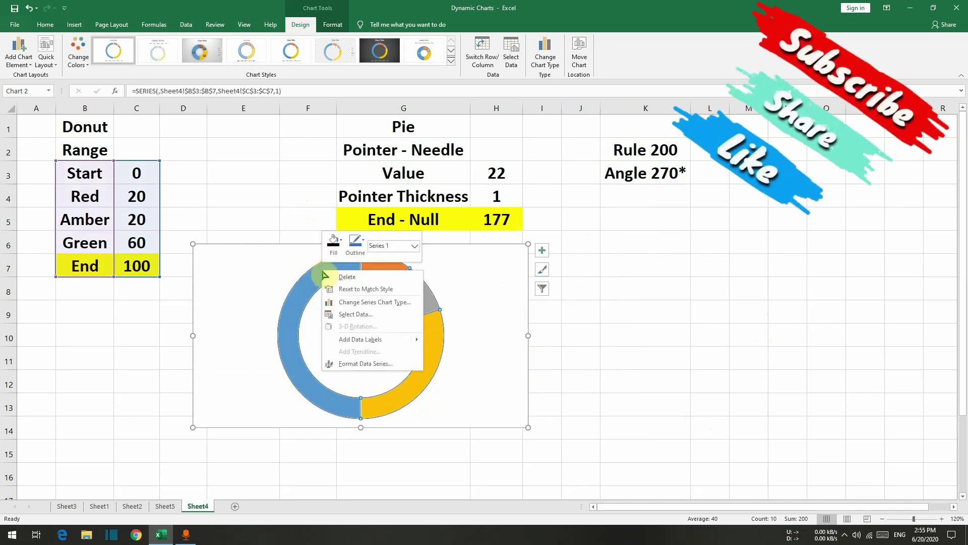
{"action": "left_click", "coordinate": [360, 364]}
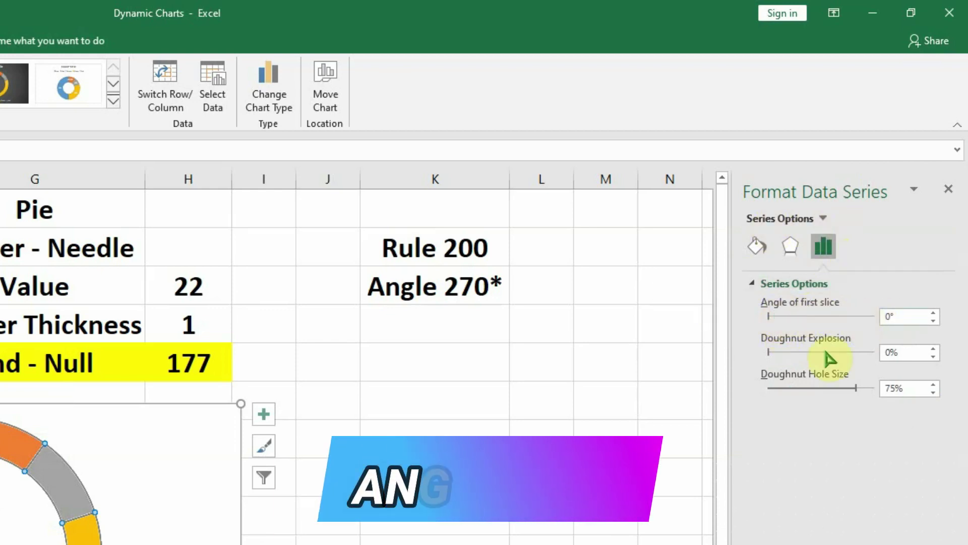
{"action": "double_click", "coordinate": [888, 317]}
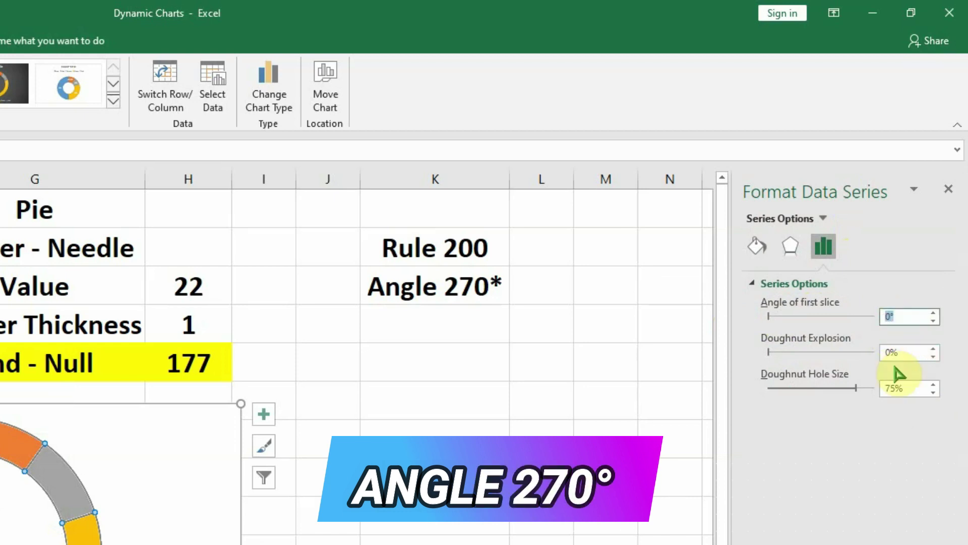
{"action": "type", "text": "270"}
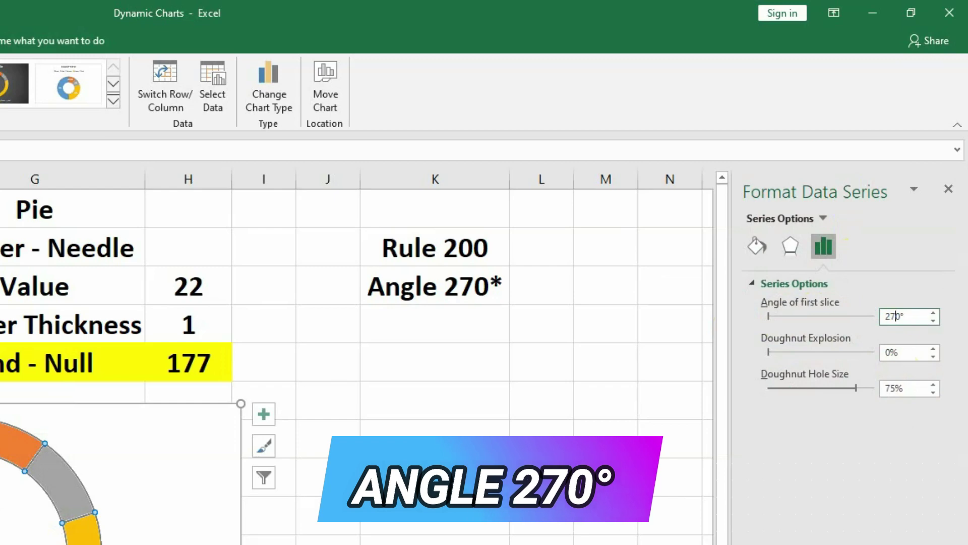
{"action": "key", "text": "Return"}
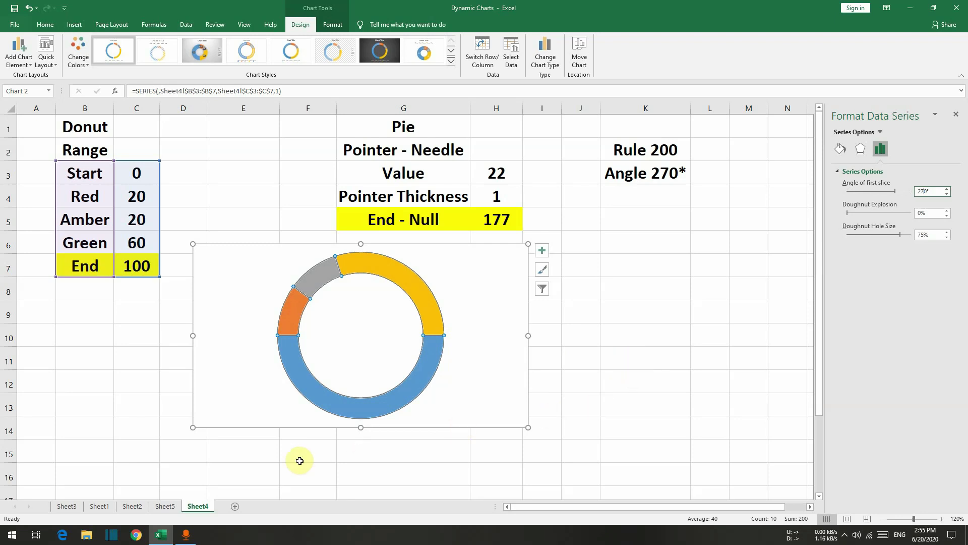
Fill the doughnut's Red slice with standard red
{"action": "left_click", "coordinate": [302, 317]}
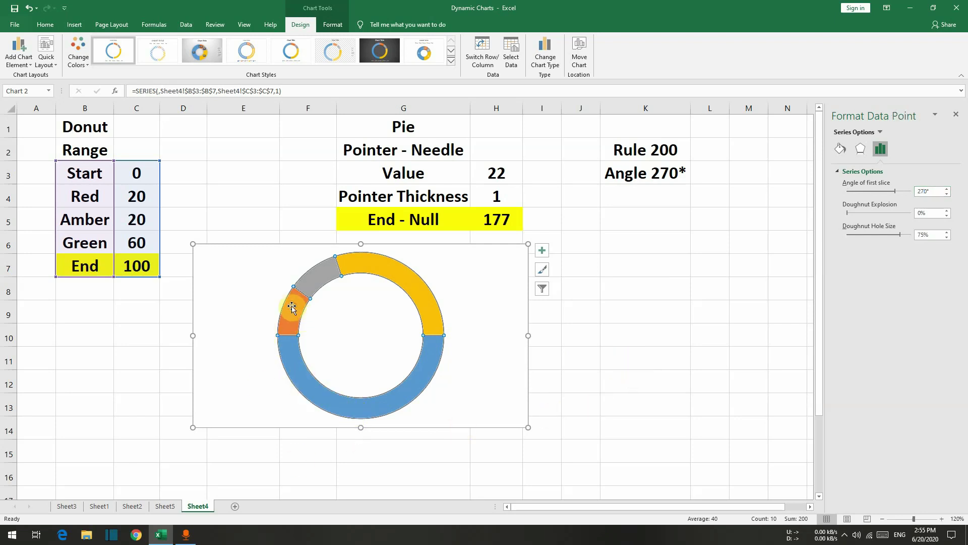
{"action": "right_click", "coordinate": [295, 305]}
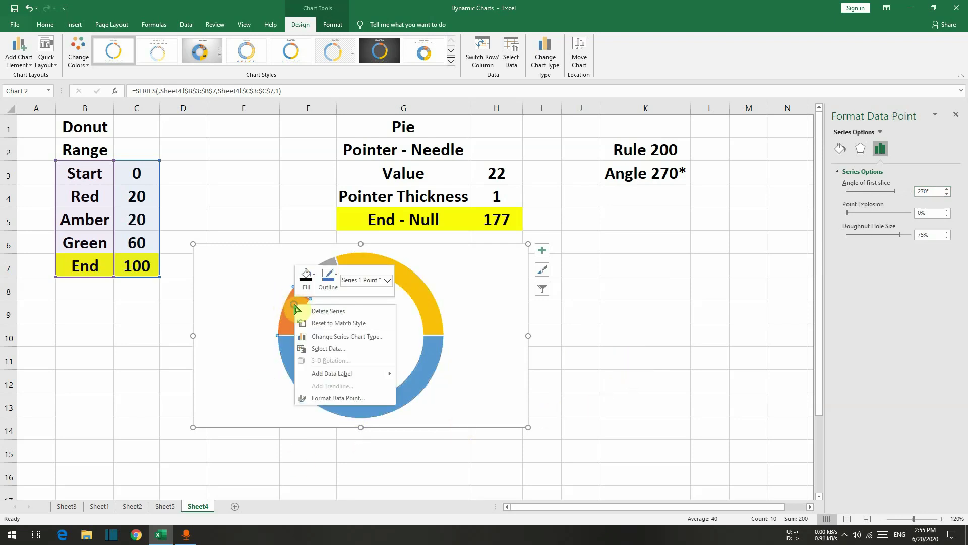
{"action": "left_click", "coordinate": [308, 277]}
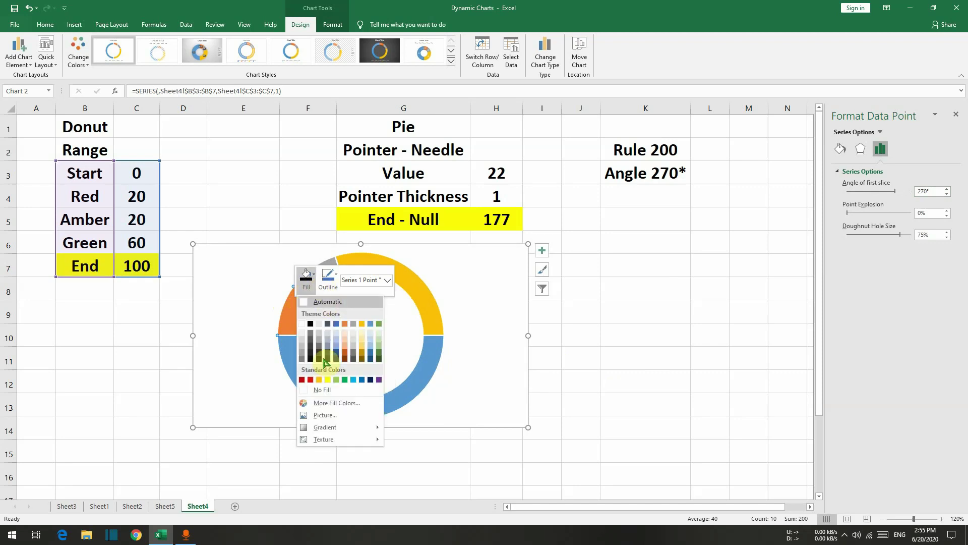
{"action": "left_click", "coordinate": [311, 379]}
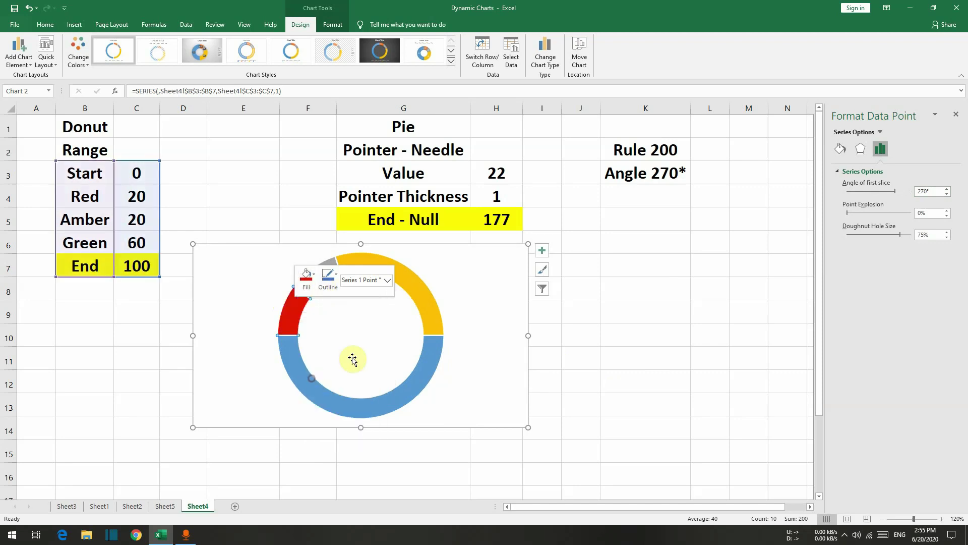
Fill the doughnut's Amber slice with the standard amber-orange color
{"action": "left_click", "coordinate": [331, 257]}
{"action": "right_click", "coordinate": [323, 272]}
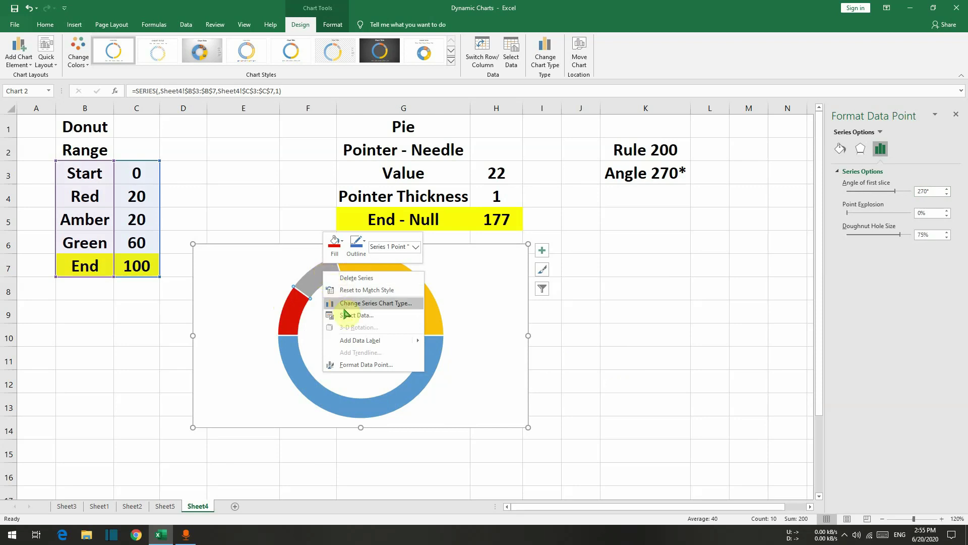
{"action": "left_click", "coordinate": [334, 243]}
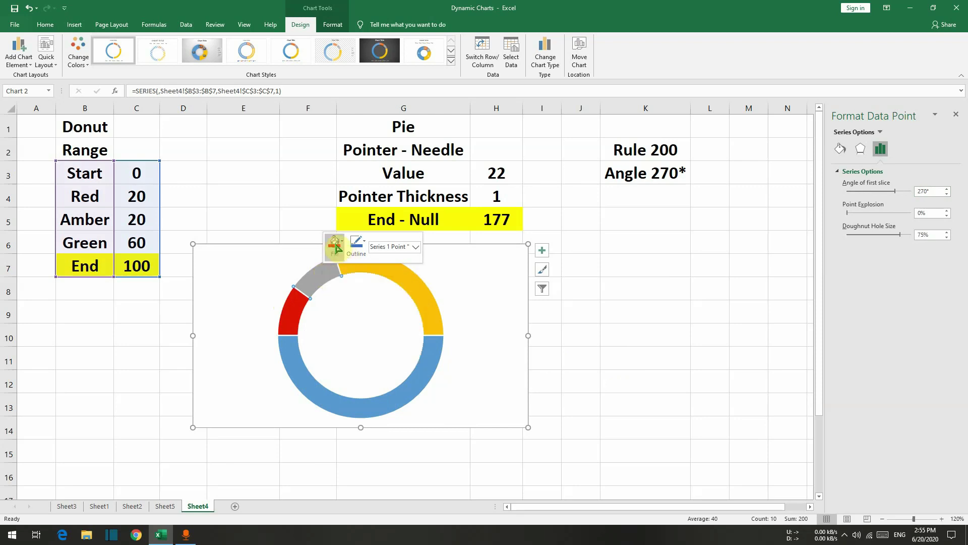
{"action": "left_click", "coordinate": [347, 347]}
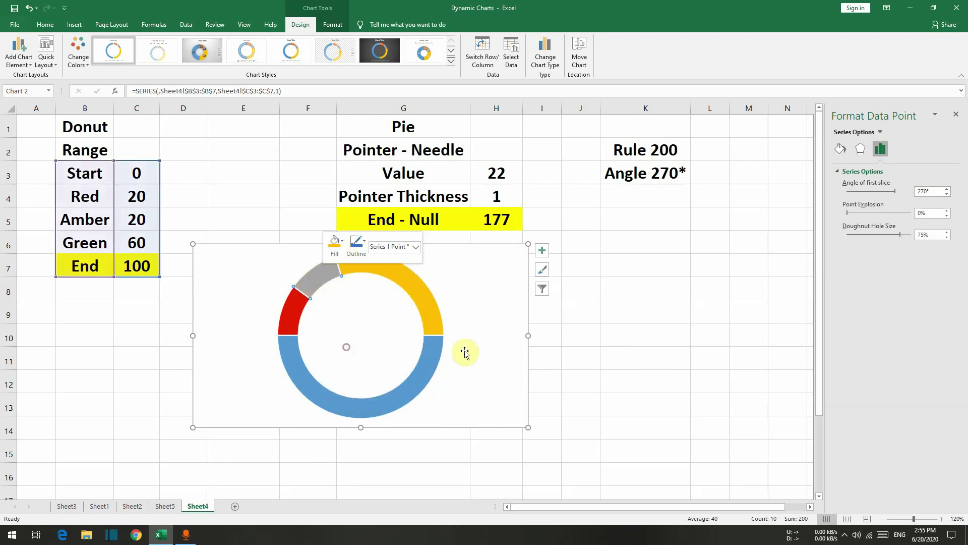
Fill the doughnut's Green slice with a dark green theme color
{"action": "left_click", "coordinate": [404, 289]}
{"action": "right_click", "coordinate": [408, 286]}
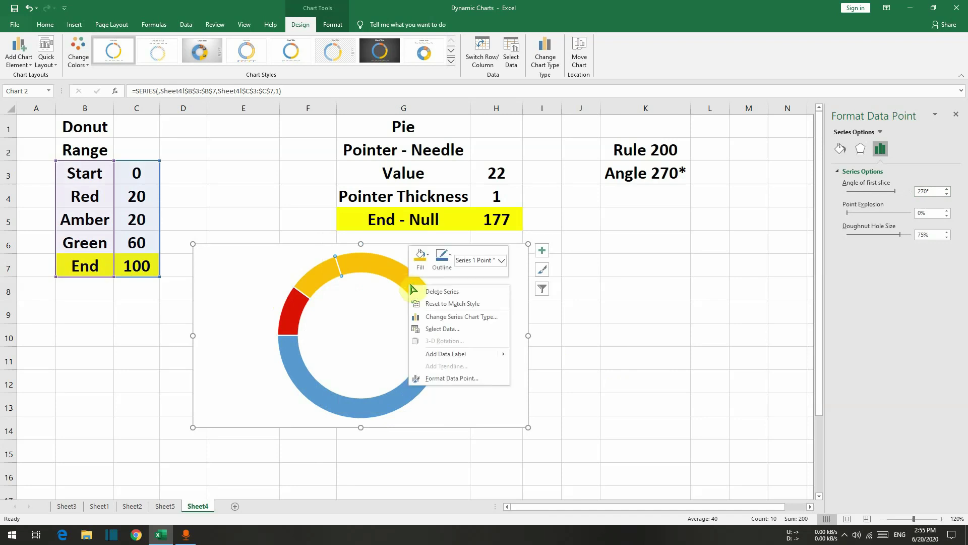
{"action": "left_click", "coordinate": [421, 255]}
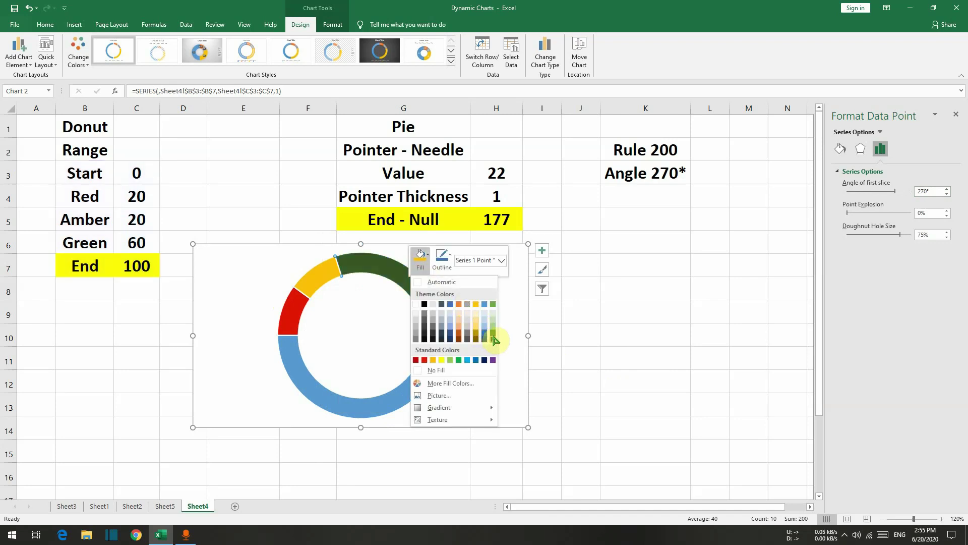
{"action": "left_click", "coordinate": [493, 335]}
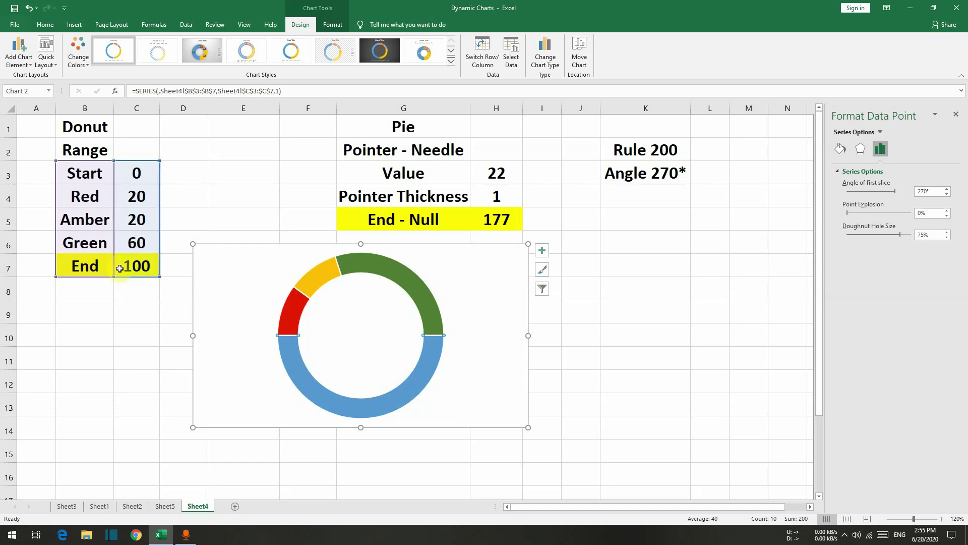
Set the doughnut's End slice to No Fill so only the upper half of the ring shows
{"action": "right_click", "coordinate": [382, 405]}
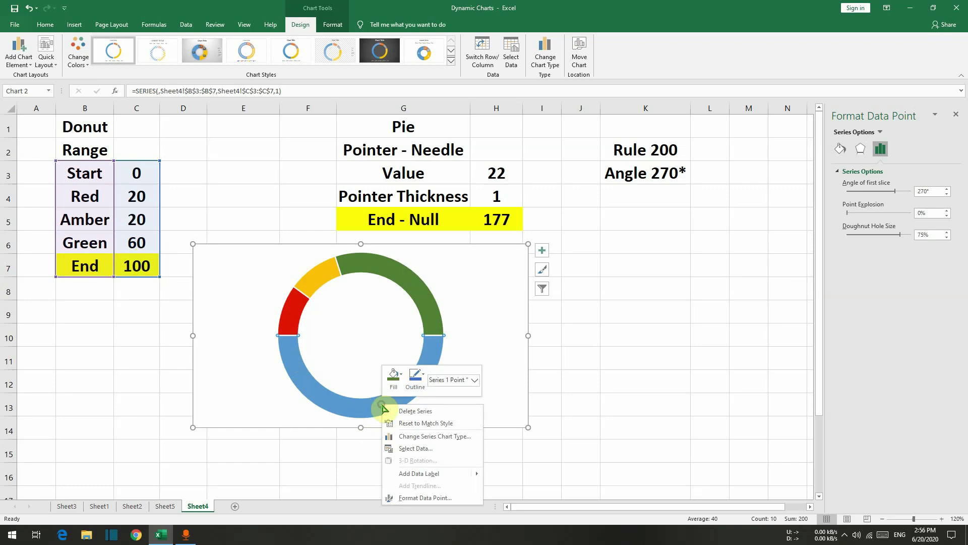
{"action": "left_click", "coordinate": [394, 381]}
{"action": "left_click", "coordinate": [414, 312]}
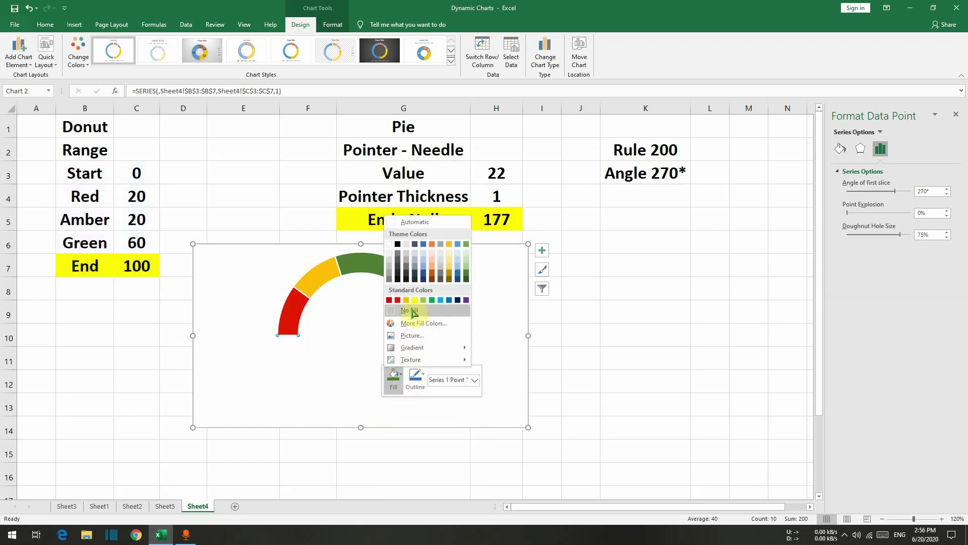
{"action": "left_click", "coordinate": [413, 312]}
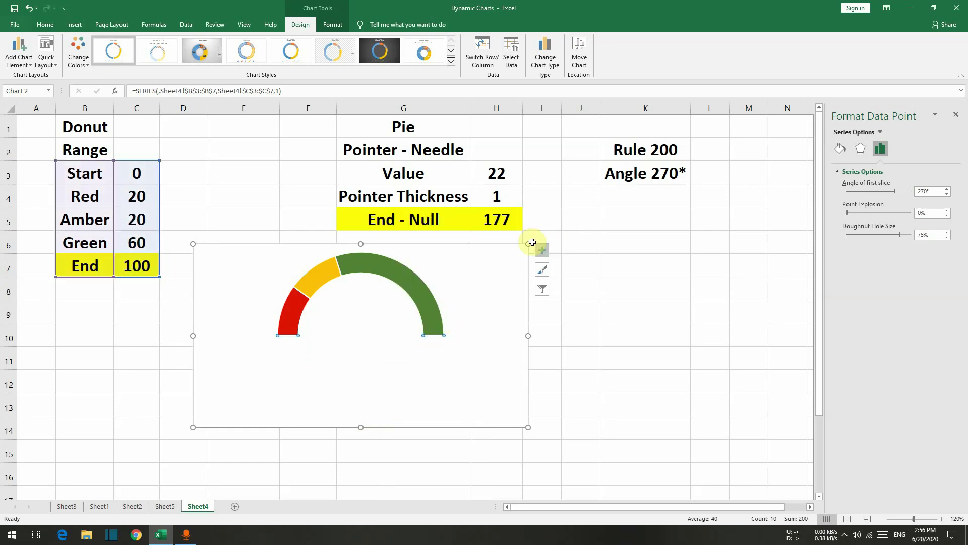
Enlarge the chart to about 3.35" high by 6.35" wide and move it down to start around row 7
{"action": "left_click_drag", "start_coordinate": [528, 242], "coordinate": [560, 239]}
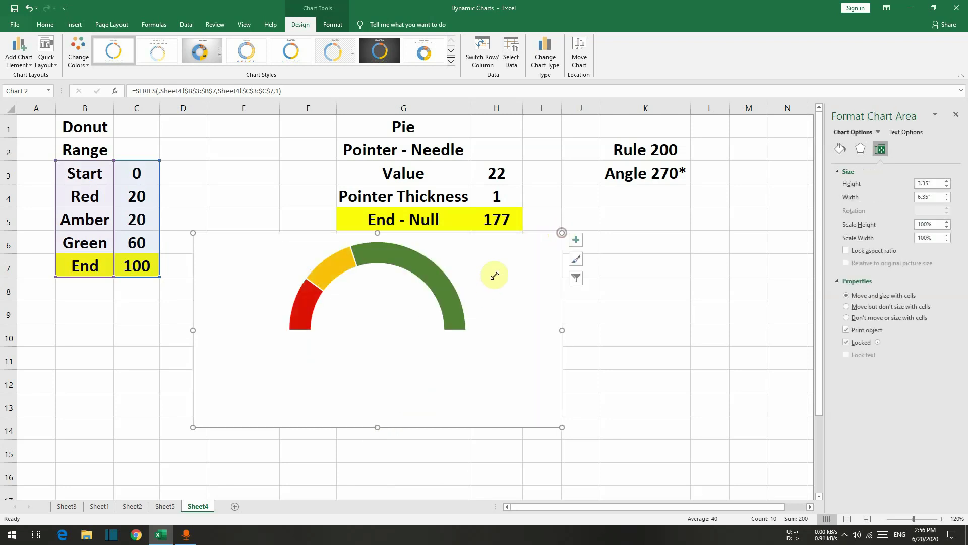
{"action": "left_click_drag", "start_coordinate": [495, 284], "coordinate": [484, 305]}
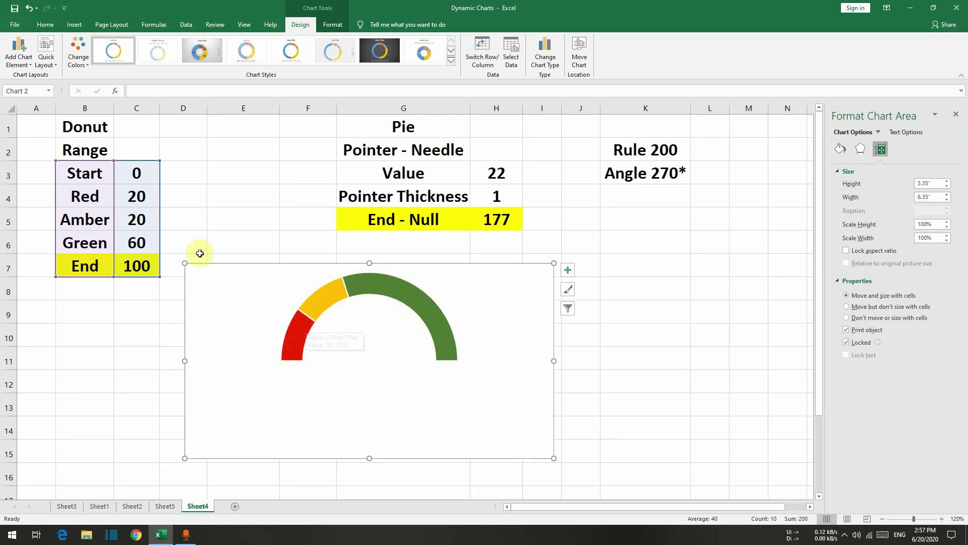
Set the Red, Amber and Green values in C4:C6 to 25, 25 and 50, and check their sum
{"action": "left_click", "coordinate": [137, 196]}
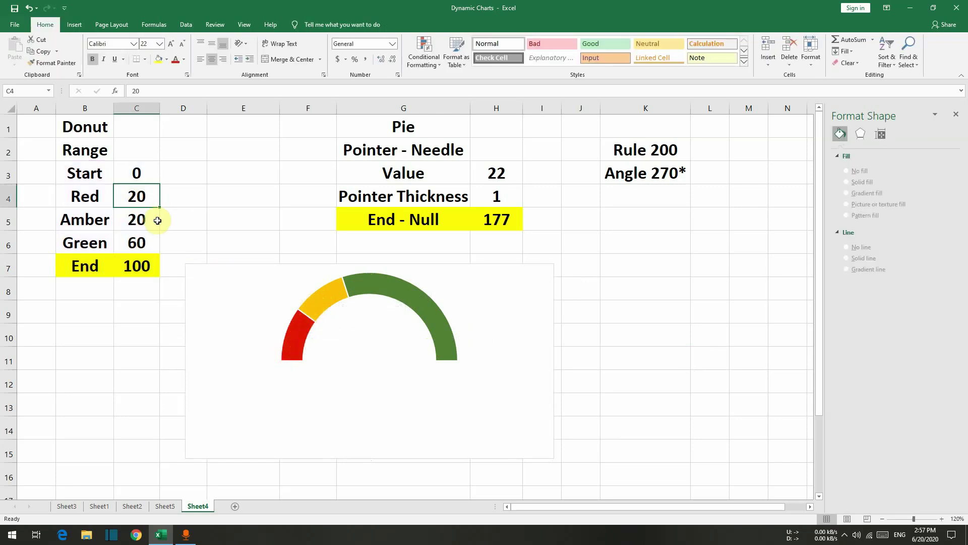
{"action": "type", "text": "25"}
{"action": "key", "text": "Return"}
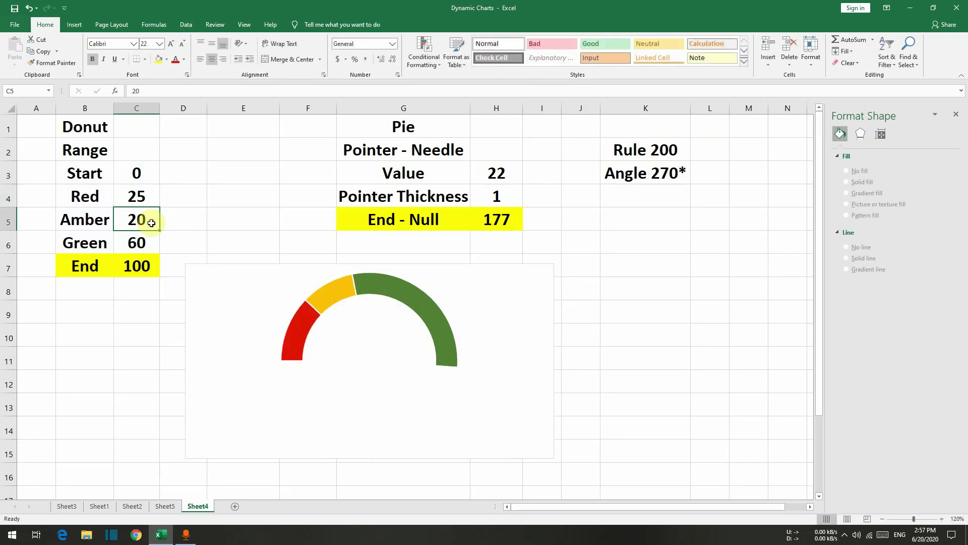
{"action": "type", "text": "25"}
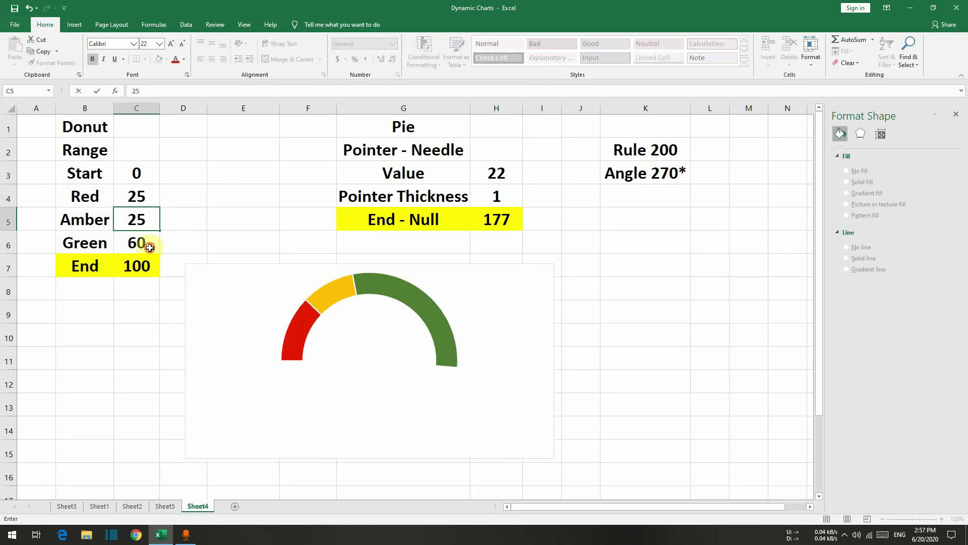
{"action": "key", "text": "Return"}
{"action": "type", "text": "50"}
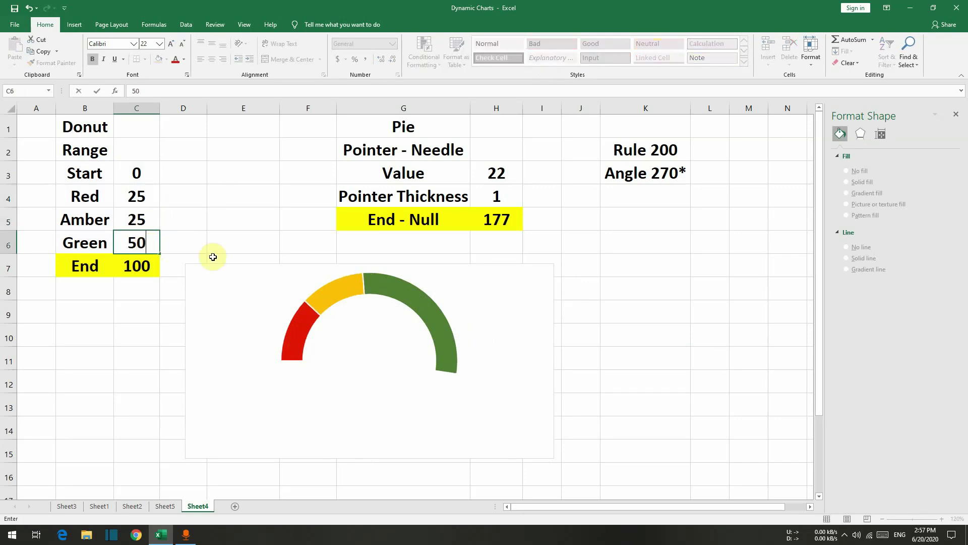
{"action": "left_click", "coordinate": [190, 221]}
{"action": "left_click_drag", "start_coordinate": [143, 192], "coordinate": [141, 243]}
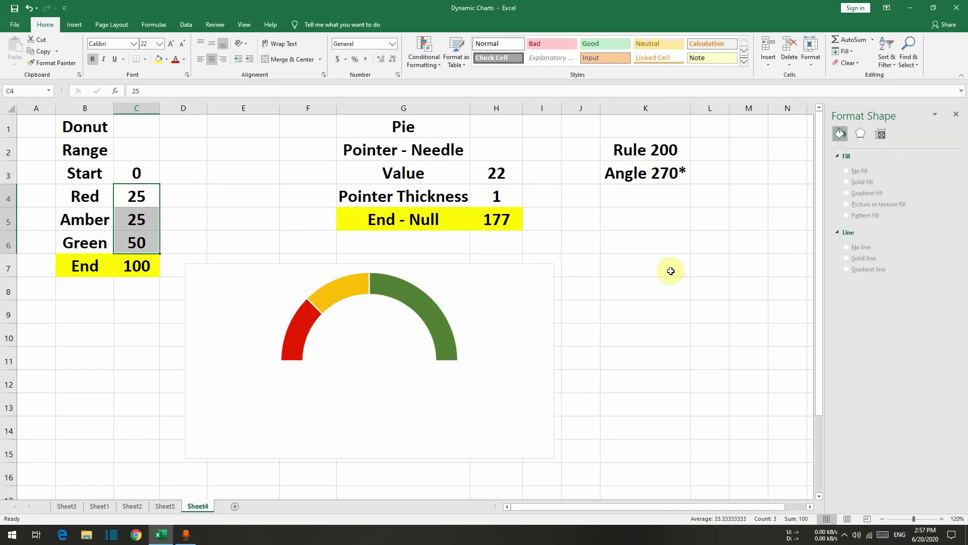
{"action": "left_click", "coordinate": [432, 171]}
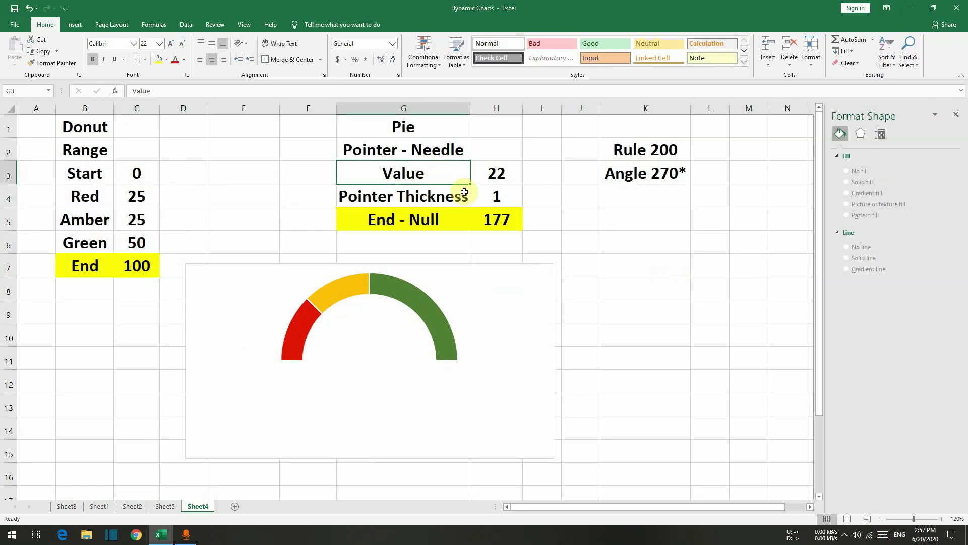
{"action": "key", "text": "Right"}
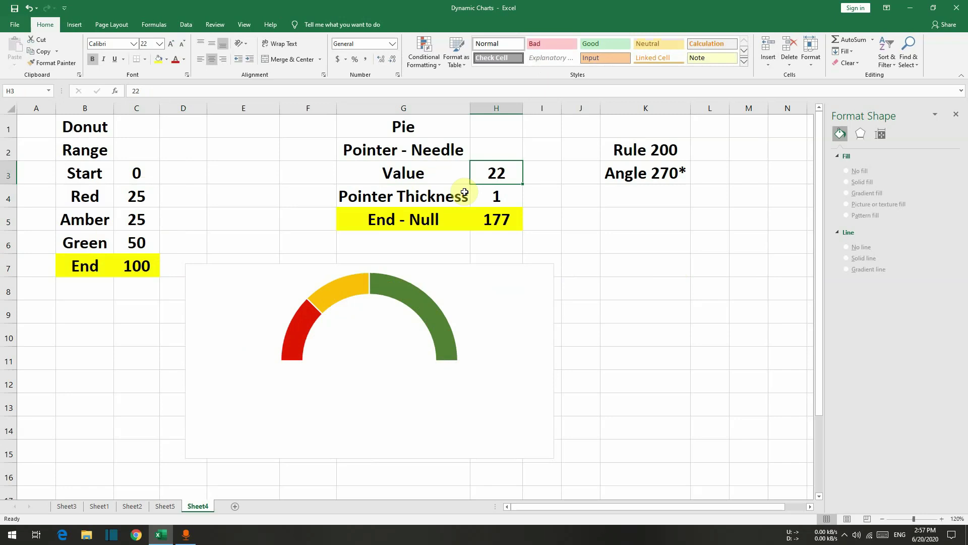
{"action": "left_click", "coordinate": [406, 196]}
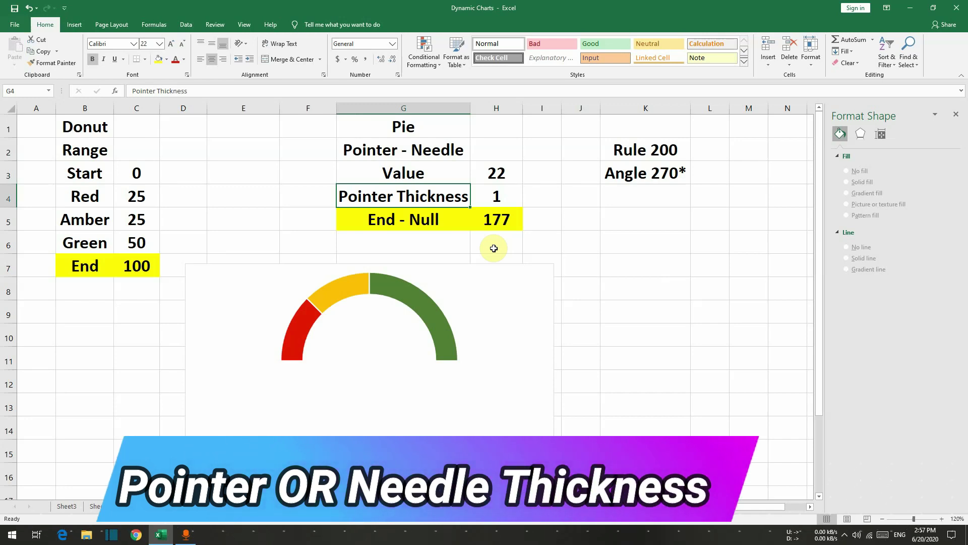
{"action": "key", "text": "Down"}
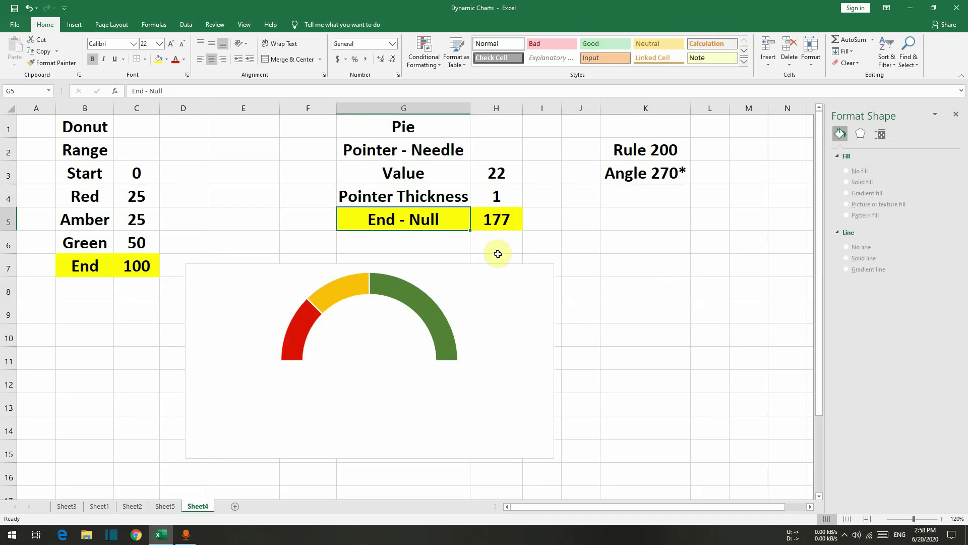
Add a second data series to the gauge chart using the pointer values in H3:H5 as its series values
{"action": "left_click", "coordinate": [287, 270]}
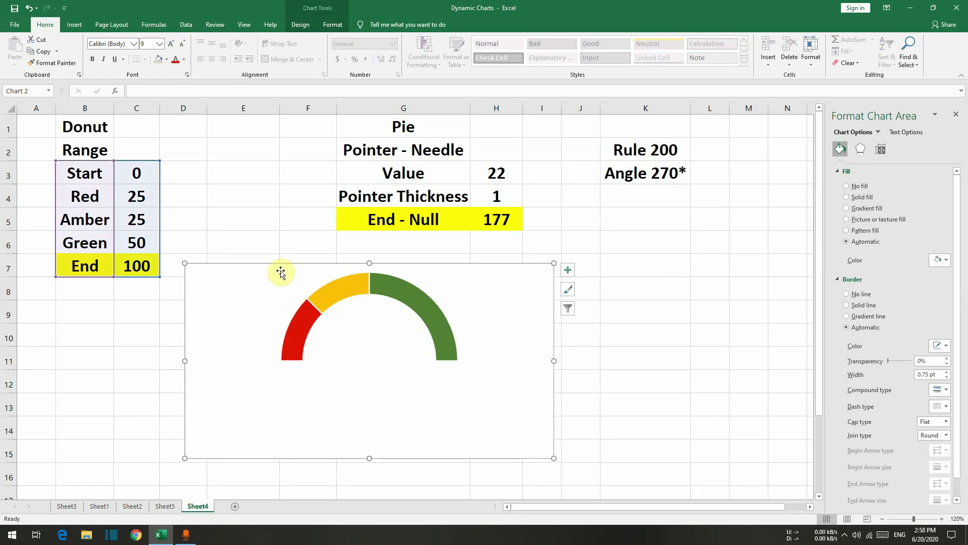
{"action": "right_click", "coordinate": [281, 271]}
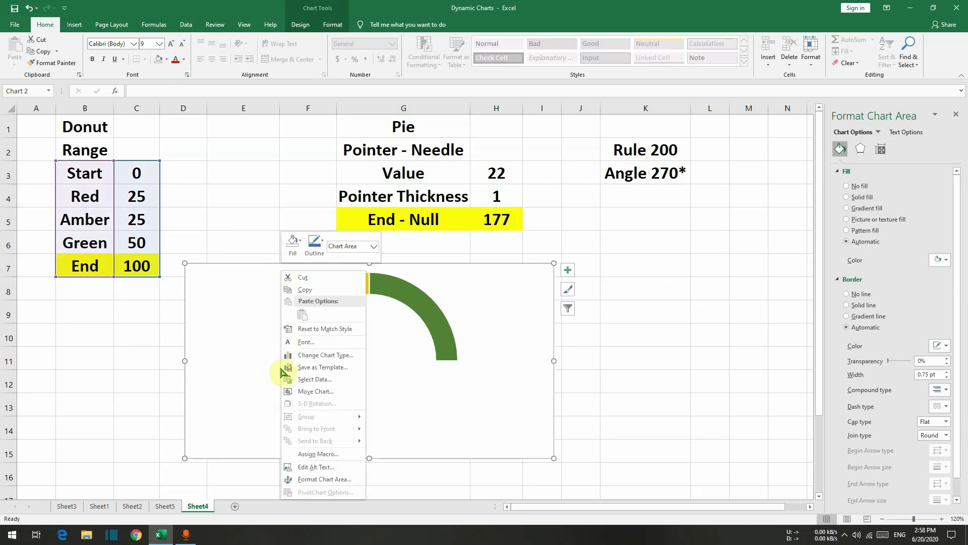
{"action": "left_click", "coordinate": [334, 379]}
{"action": "left_click_drag", "start_coordinate": [199, 309], "coordinate": [546, 251]}
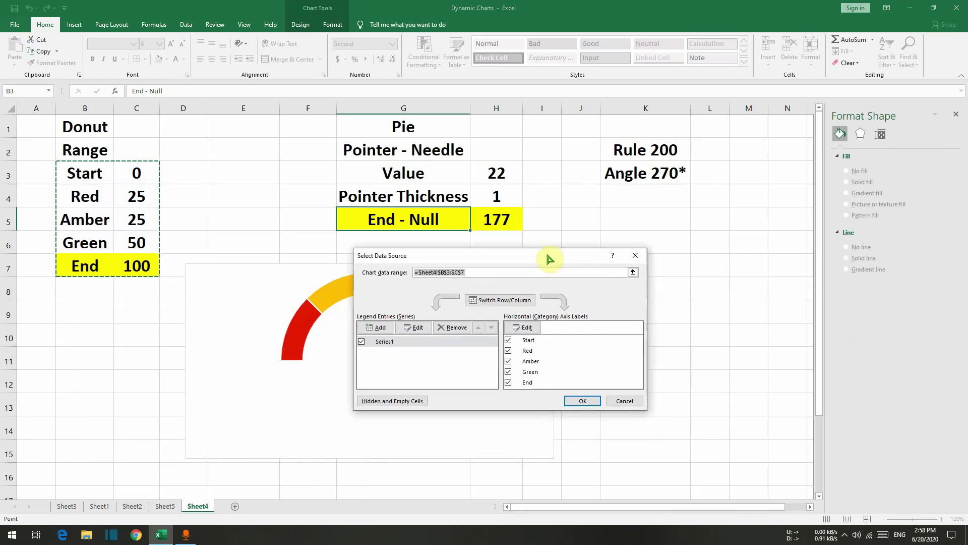
{"action": "left_click", "coordinate": [382, 325]}
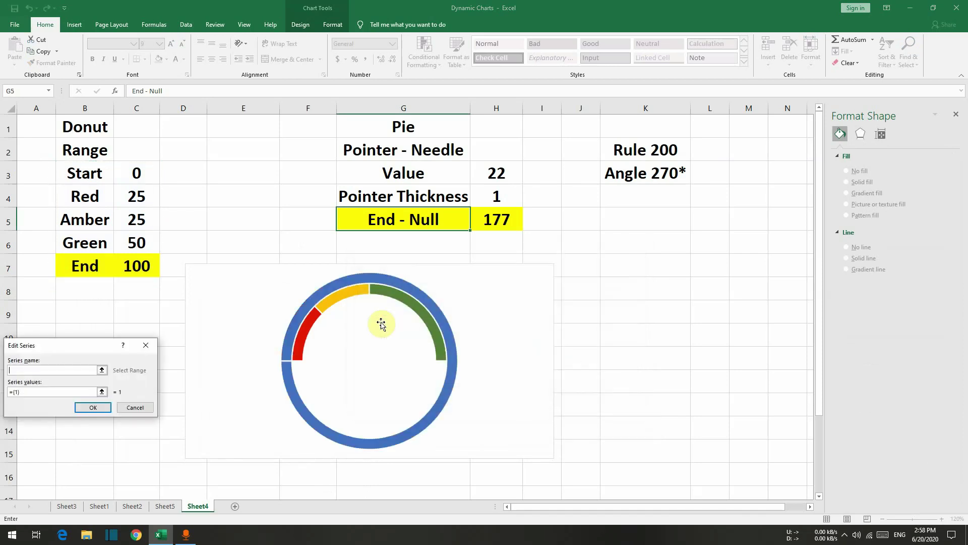
{"action": "left_click_drag", "start_coordinate": [87, 346], "coordinate": [610, 208]}
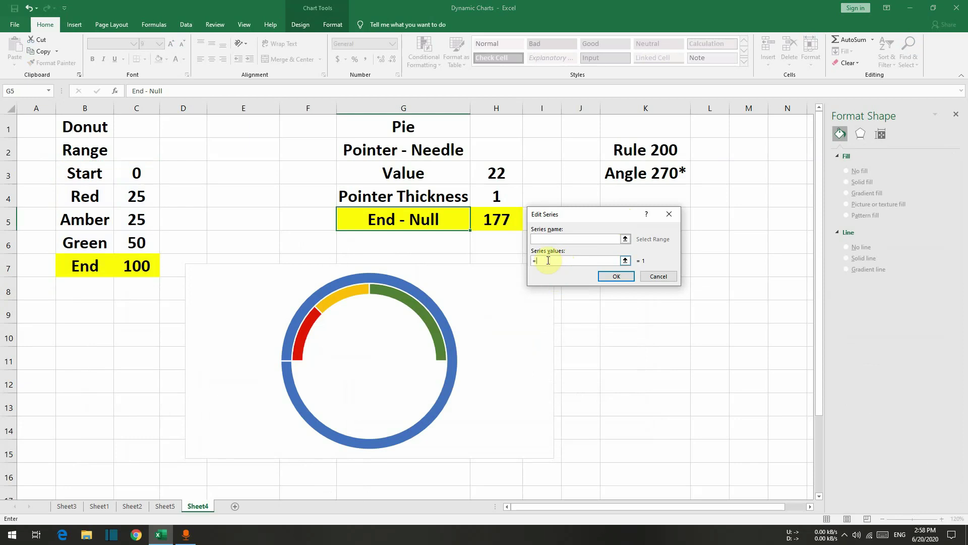
{"action": "left_click", "coordinate": [497, 172]}
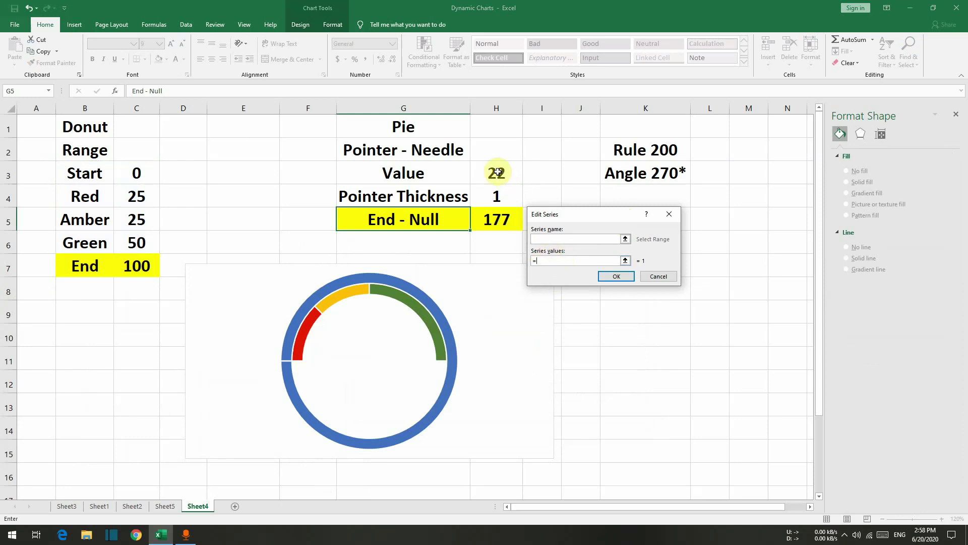
{"action": "left_click_drag", "start_coordinate": [497, 172], "coordinate": [497, 219]}
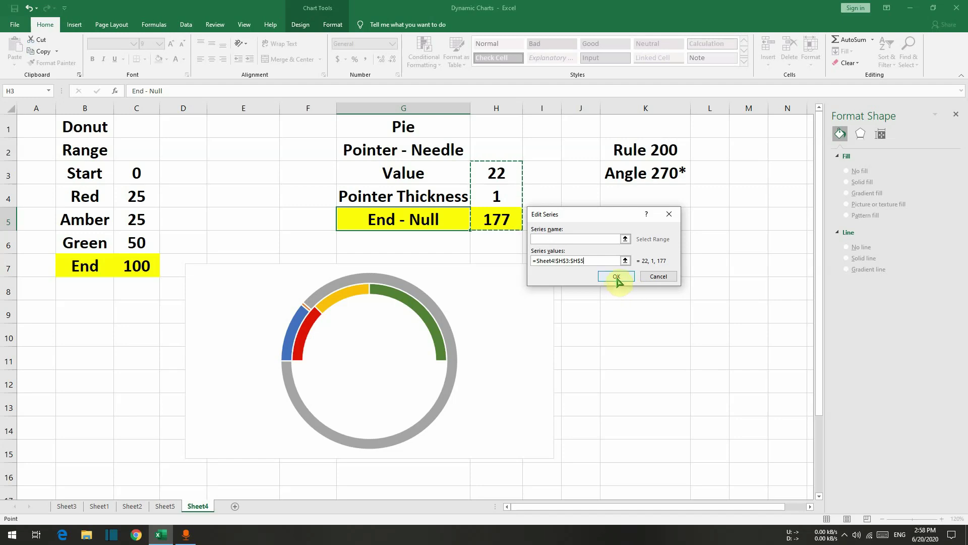
{"action": "left_click", "coordinate": [616, 277]}
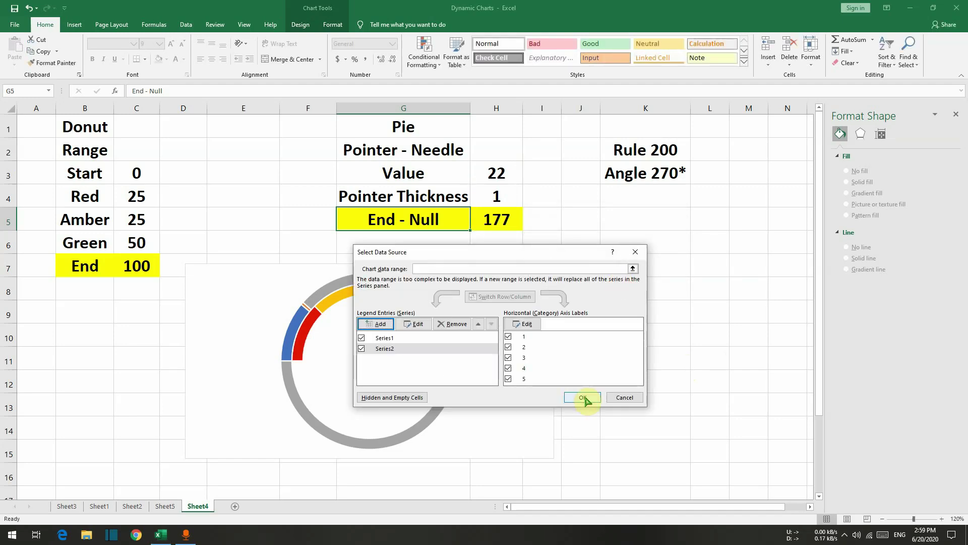
{"action": "left_click", "coordinate": [583, 398]}
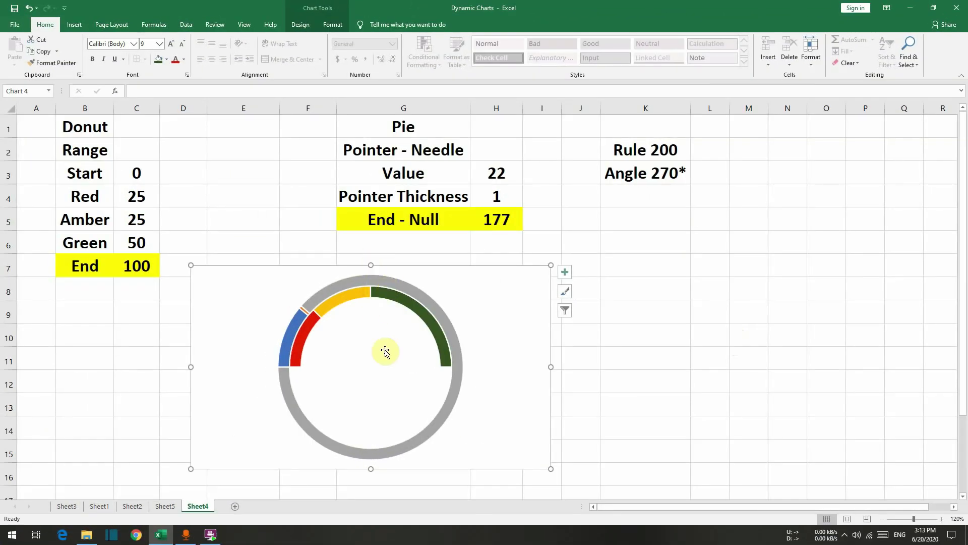
Change the chart type of the outer ring's pointer series, Series2, from Doughnut to Pie
{"action": "left_click", "coordinate": [372, 277]}
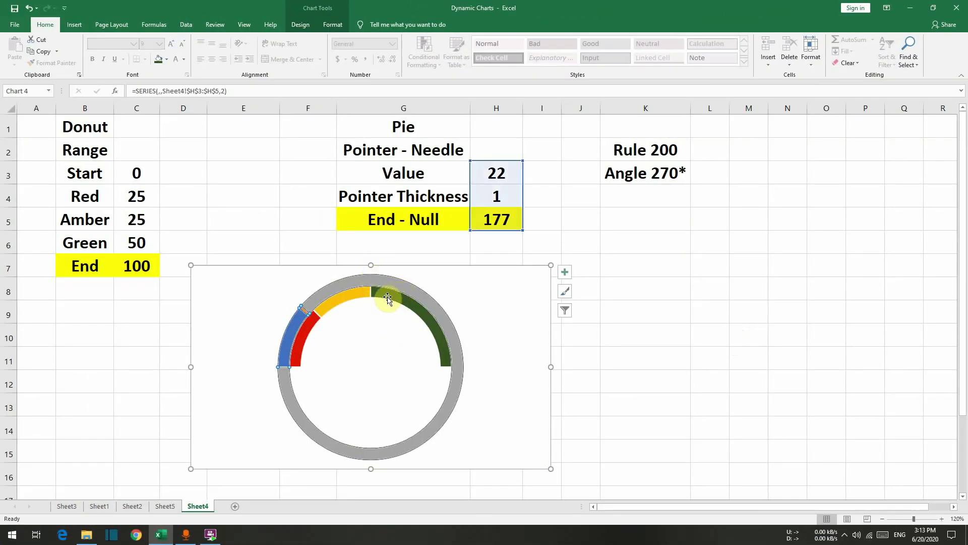
{"action": "left_click", "coordinate": [392, 294]}
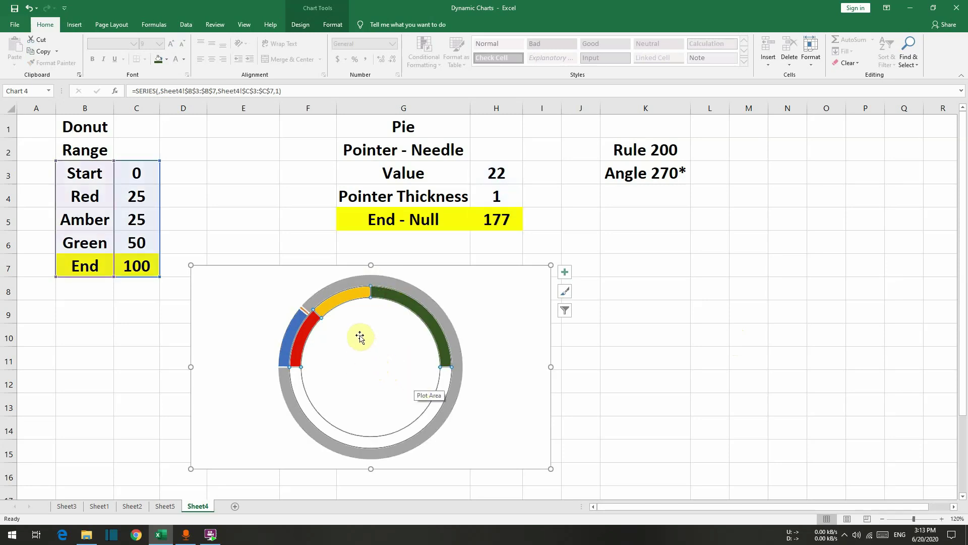
{"action": "left_click", "coordinate": [373, 275]}
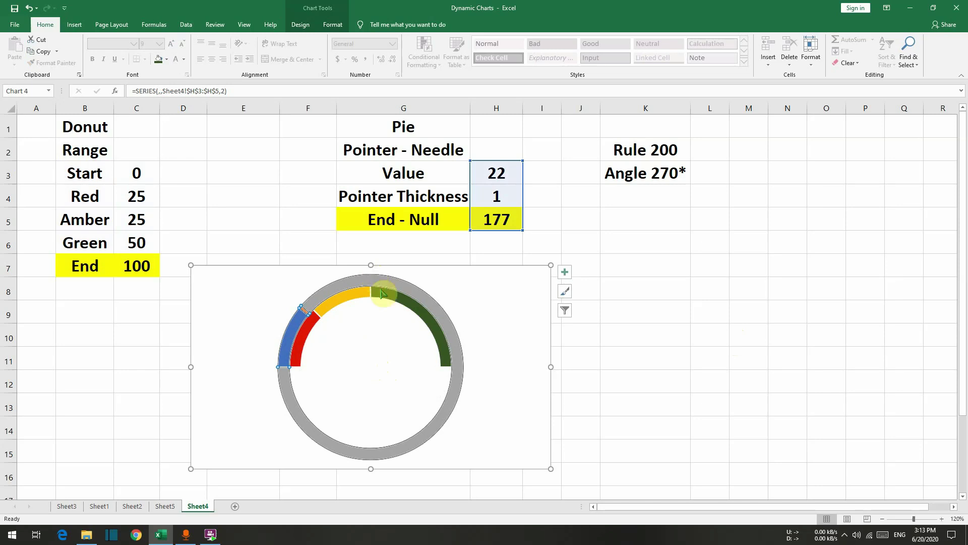
{"action": "left_click", "coordinate": [382, 294]}
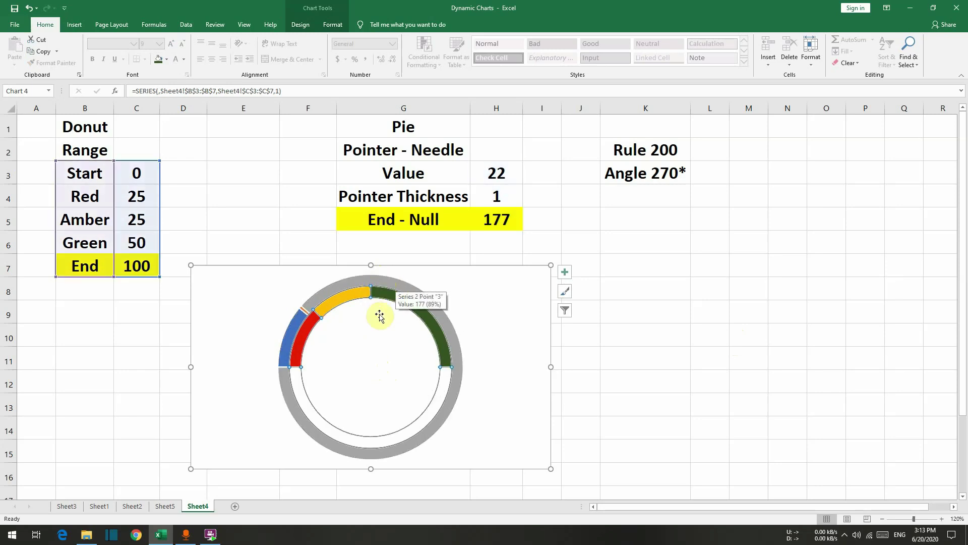
{"action": "left_click", "coordinate": [381, 280]}
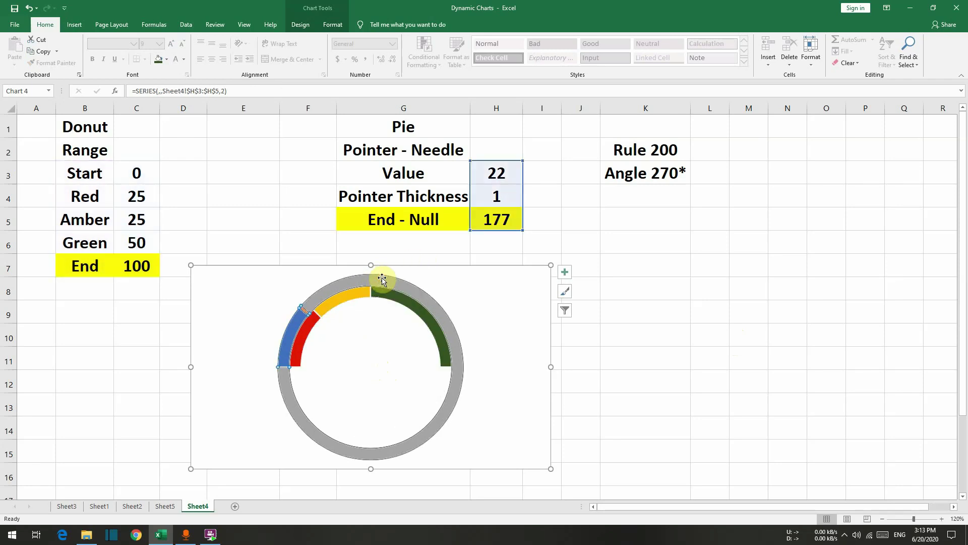
{"action": "right_click", "coordinate": [383, 280]}
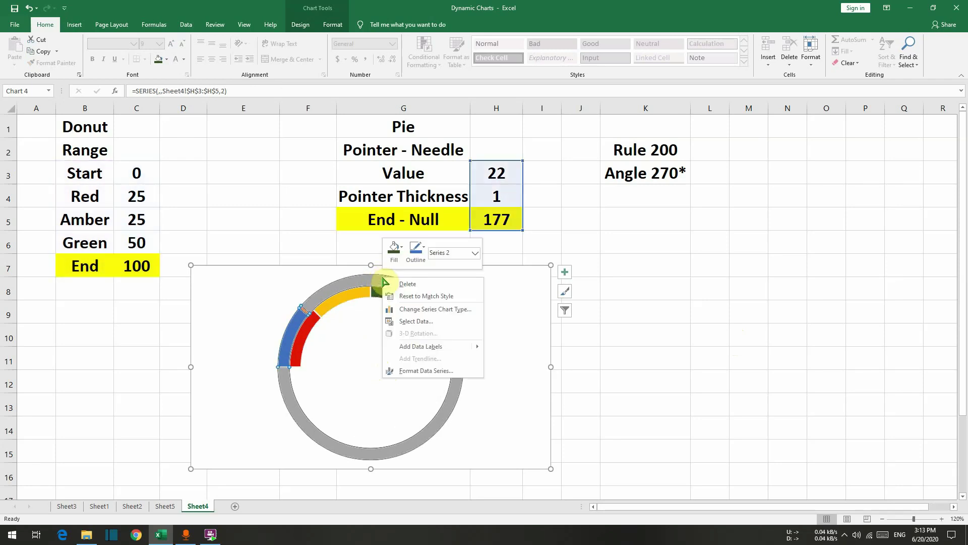
{"action": "left_click", "coordinate": [410, 312]}
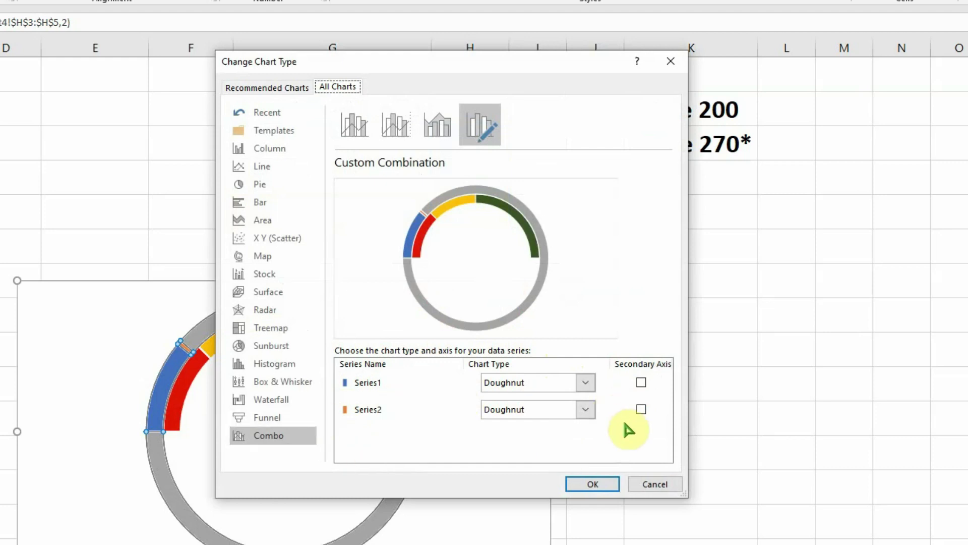
{"action": "left_click", "coordinate": [586, 410]}
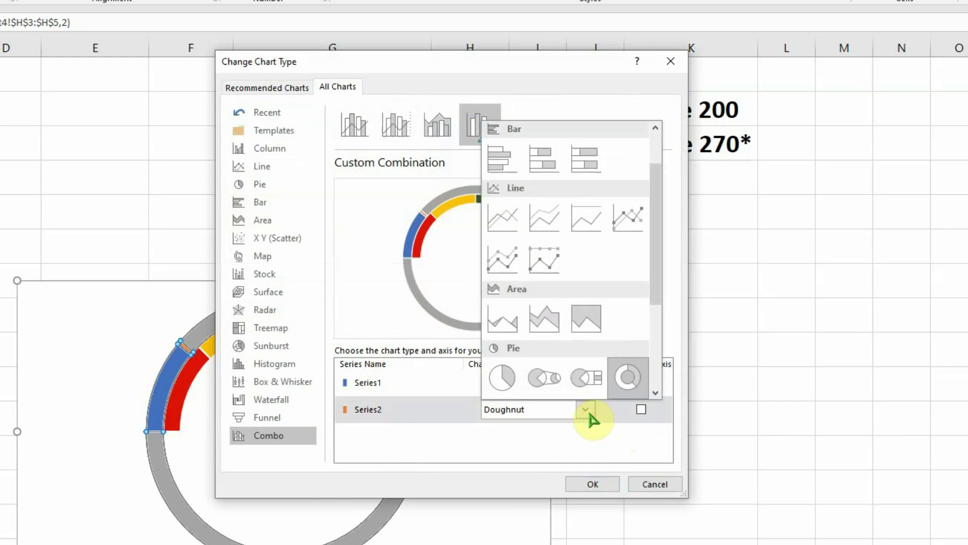
{"action": "left_click", "coordinate": [502, 378]}
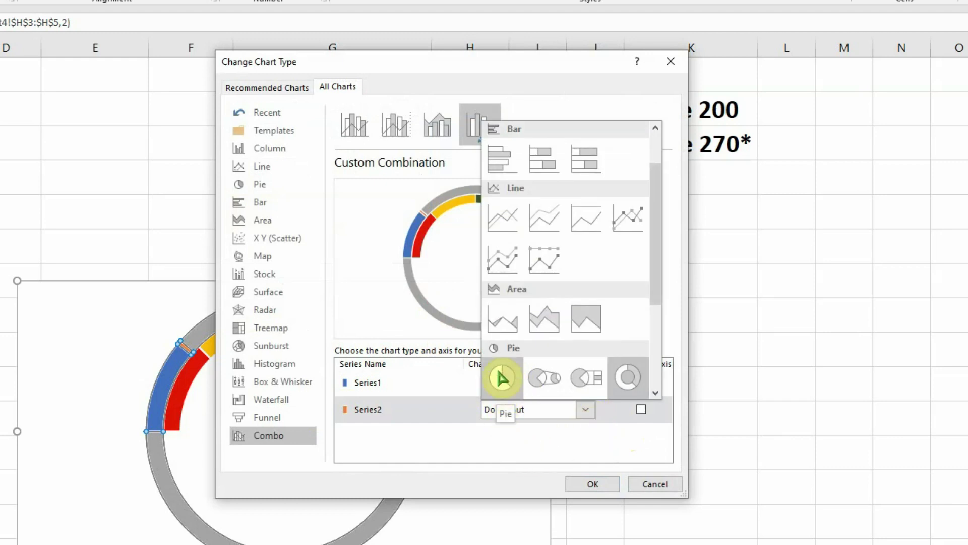
{"action": "left_click", "coordinate": [502, 377]}
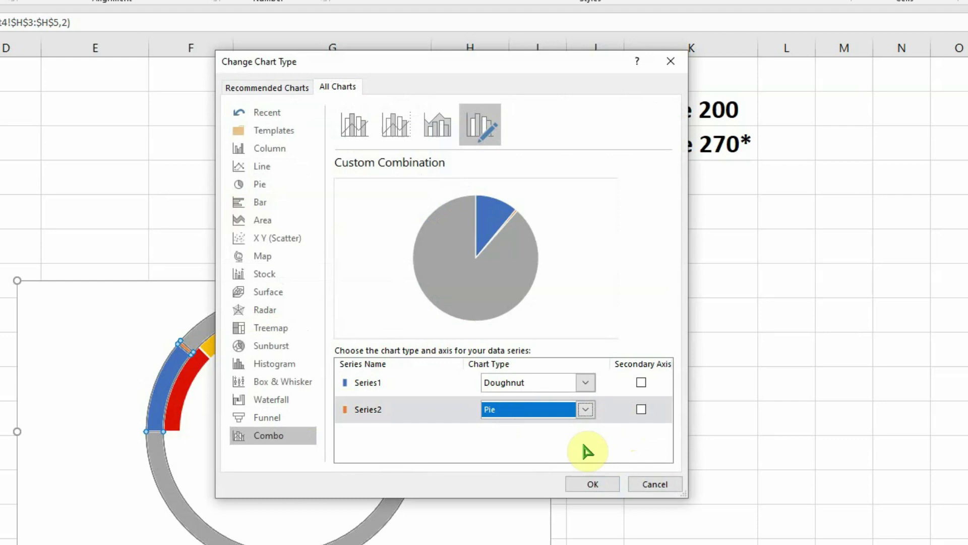
{"action": "left_click", "coordinate": [593, 485]}
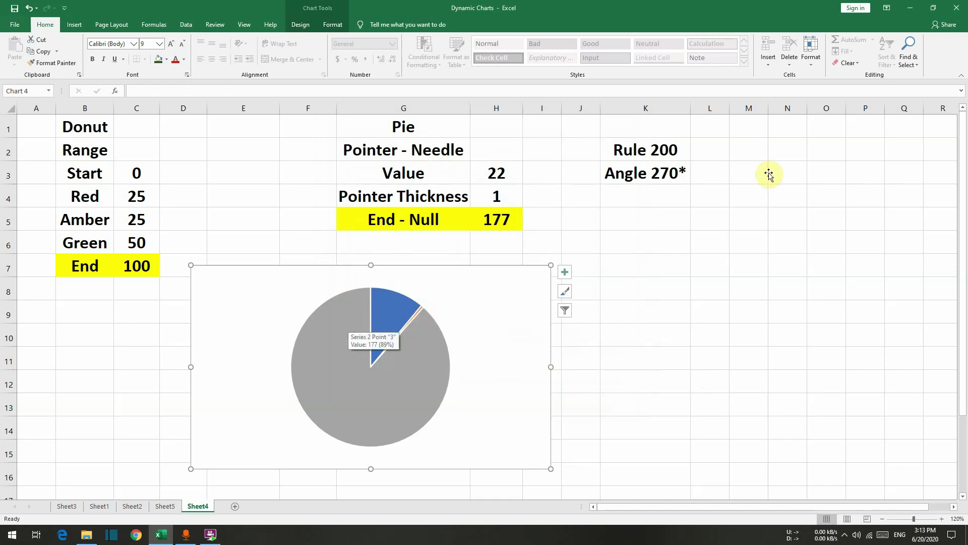
Set the angle of first slice of the pointer pie series to 270°
{"action": "left_click", "coordinate": [343, 310]}
{"action": "right_click", "coordinate": [343, 309]}
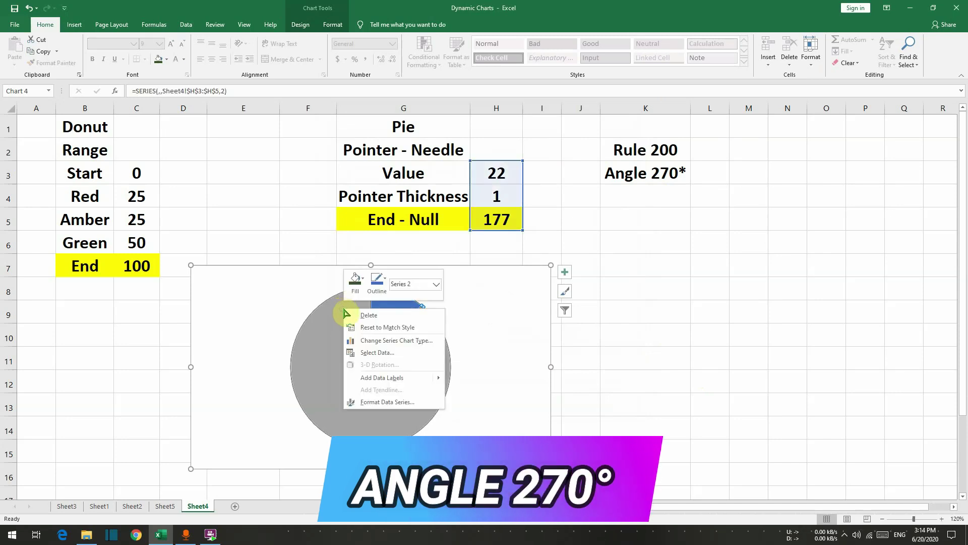
{"action": "left_click", "coordinate": [387, 402]}
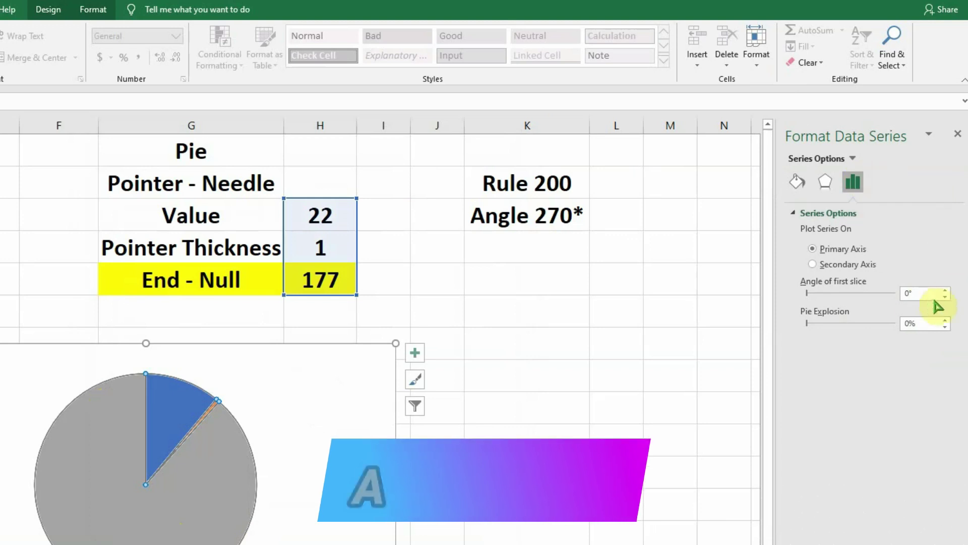
{"action": "left_click", "coordinate": [908, 293]}
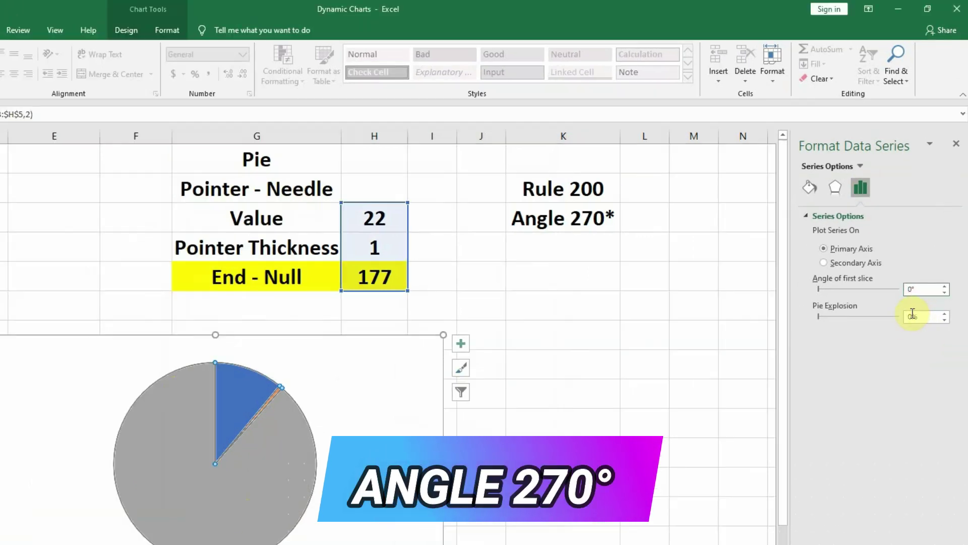
{"action": "type", "text": "27"}
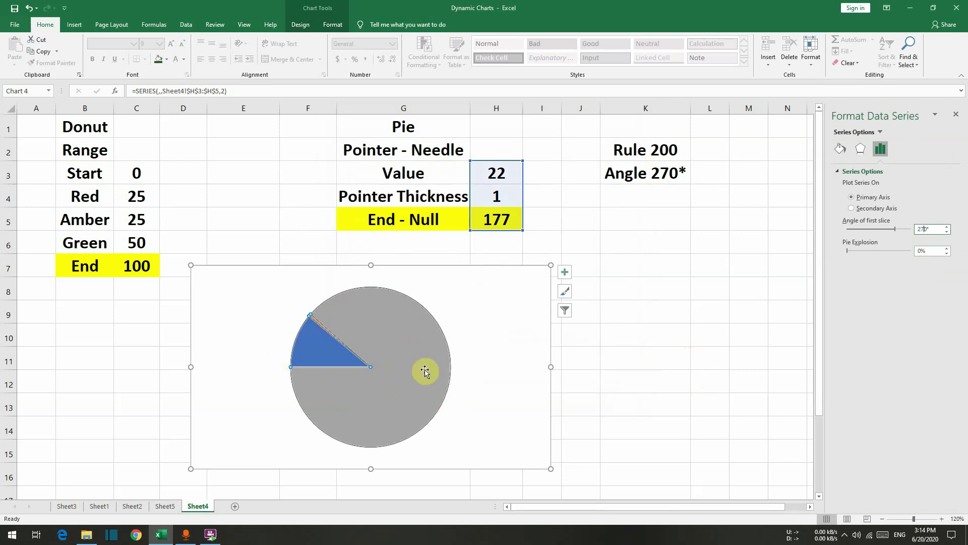
Set the pie's large grey End - Null slice to No Fill
{"action": "left_click", "coordinate": [380, 307]}
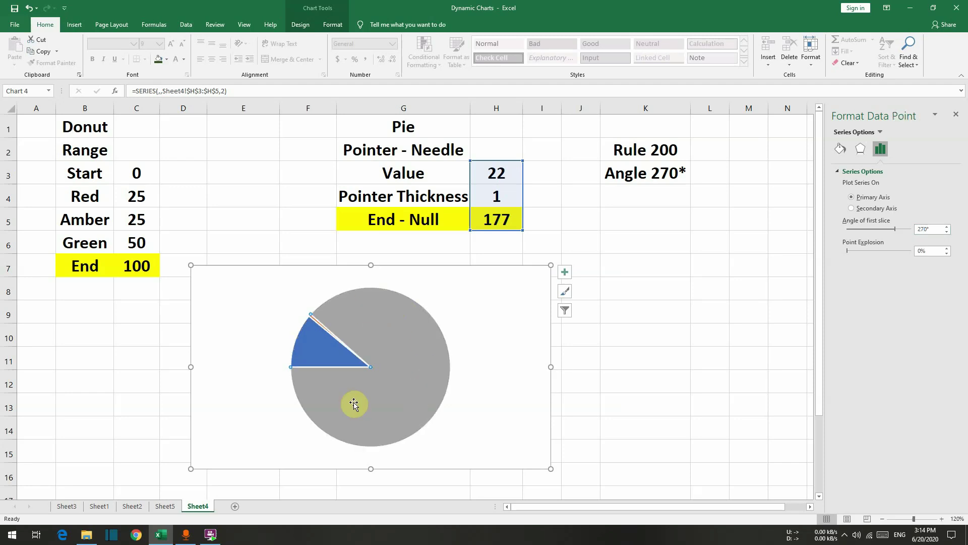
{"action": "right_click", "coordinate": [379, 313]}
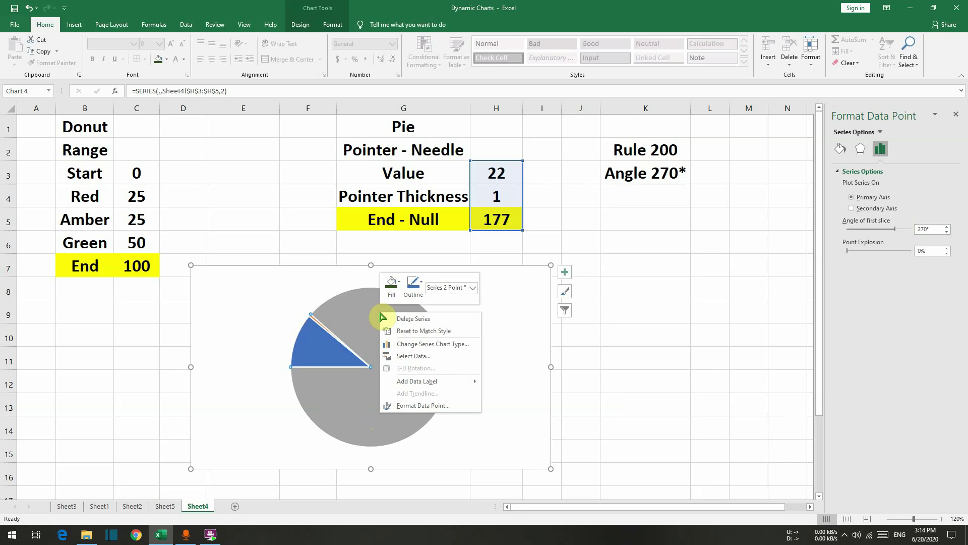
{"action": "left_click", "coordinate": [393, 292]}
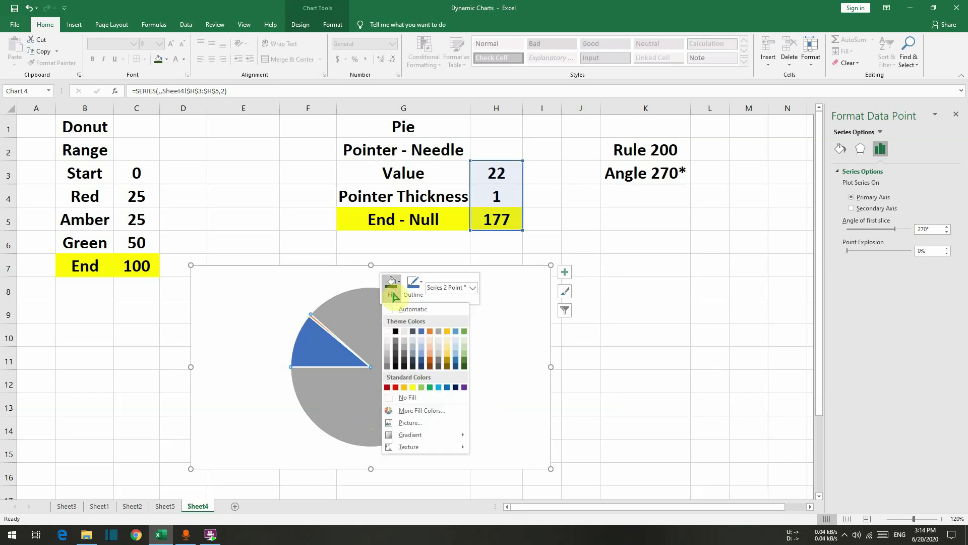
{"action": "left_click", "coordinate": [408, 398]}
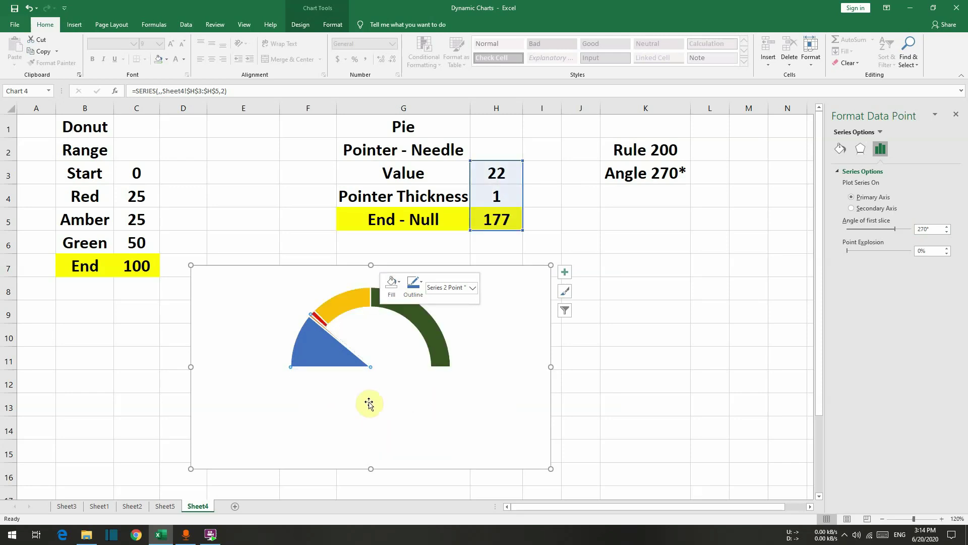
Set the pie's blue Value slice to No Fill so only the thin pointer slice stays filled
{"action": "left_click", "coordinate": [313, 346]}
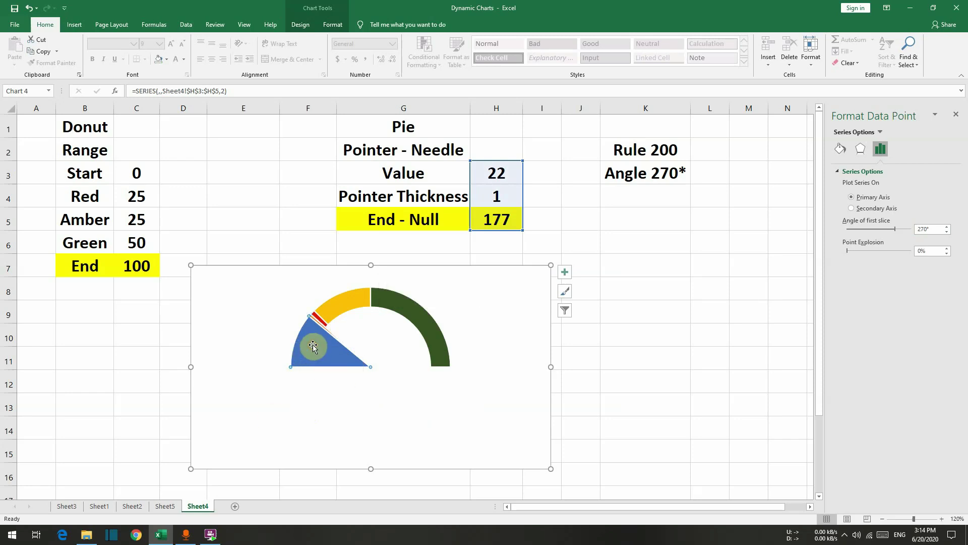
{"action": "right_click", "coordinate": [313, 347]}
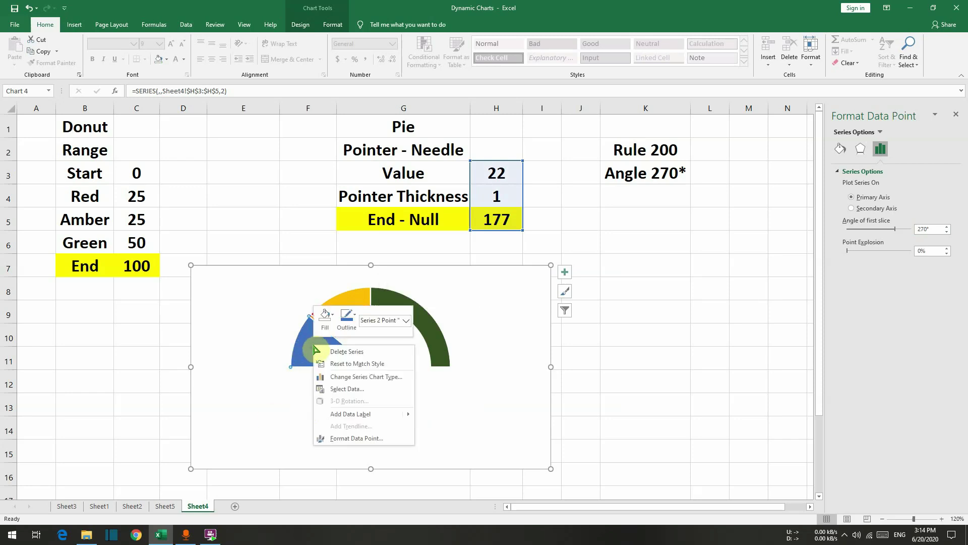
{"action": "left_click", "coordinate": [325, 317]}
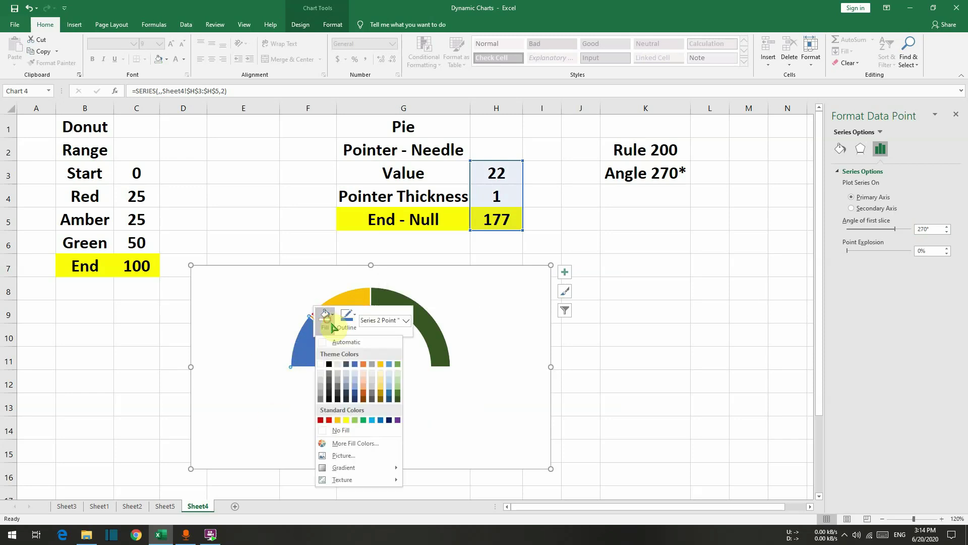
{"action": "left_click", "coordinate": [341, 430]}
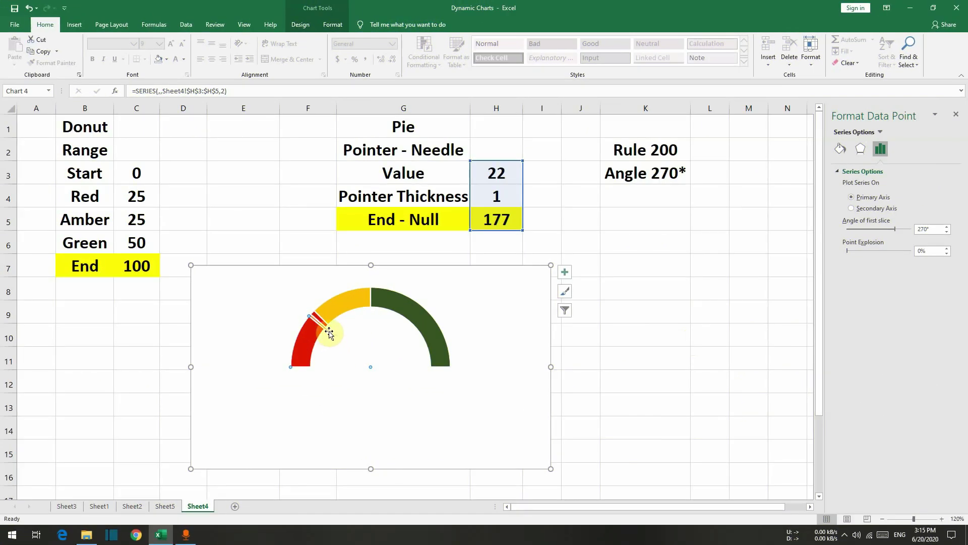
Enlarge the chart from its upper corner so it extends up to row 6 and across into column K
{"action": "left_click", "coordinate": [331, 336]}
{"action": "double_click", "coordinate": [329, 333]}
{"action": "left_click_drag", "start_coordinate": [552, 263], "coordinate": [633, 228]}
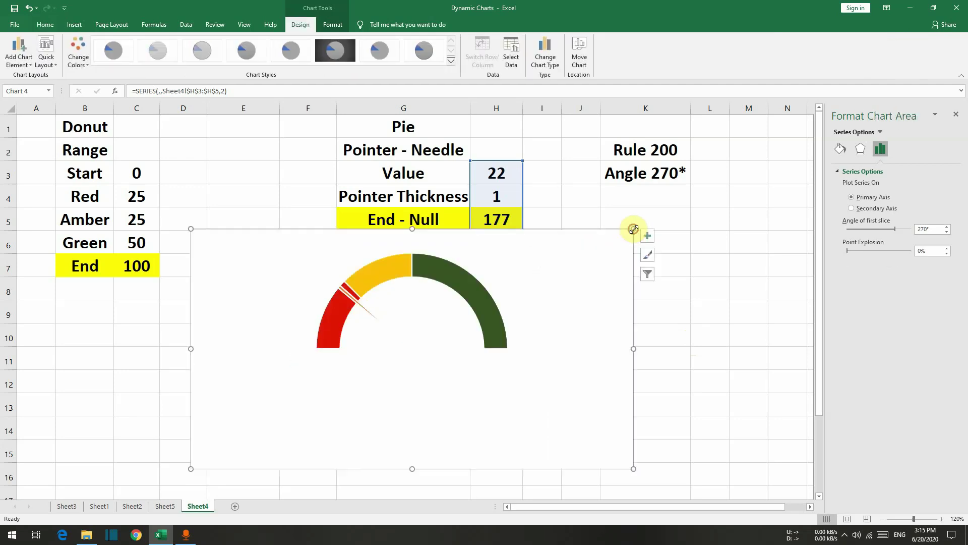
Fill the thin pointer slice of the pie series with black
{"action": "left_click", "coordinate": [365, 307]}
{"action": "left_click", "coordinate": [367, 311]}
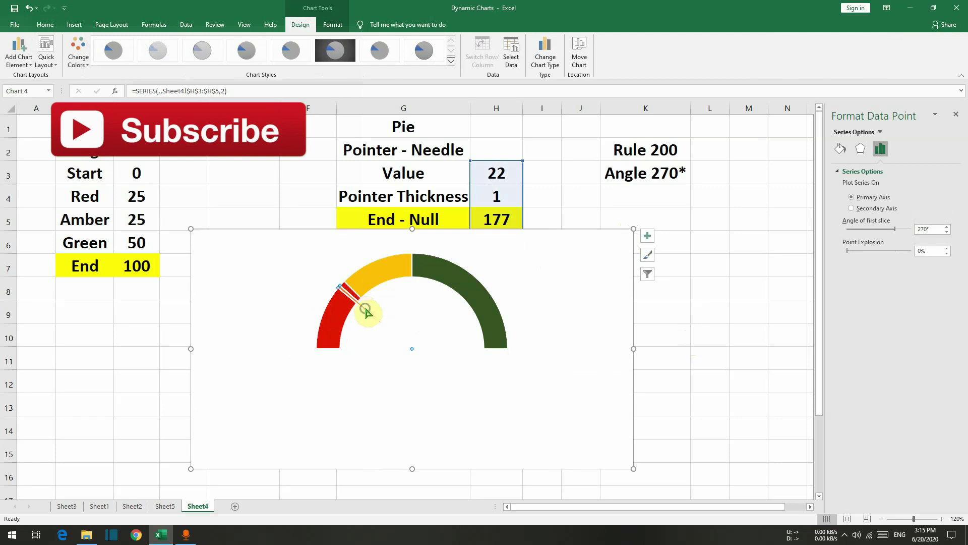
{"action": "right_click", "coordinate": [366, 312]}
{"action": "left_click", "coordinate": [377, 280]}
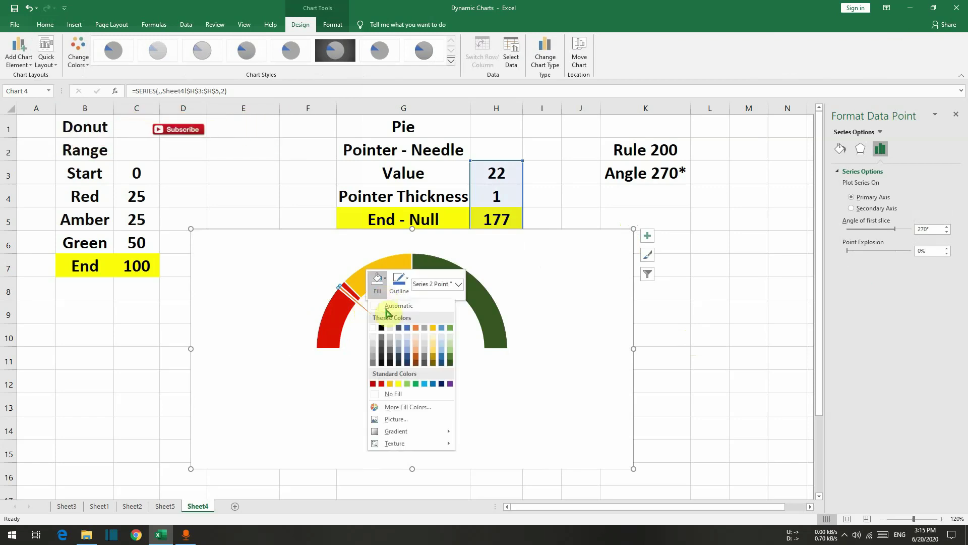
{"action": "left_click", "coordinate": [382, 329]}
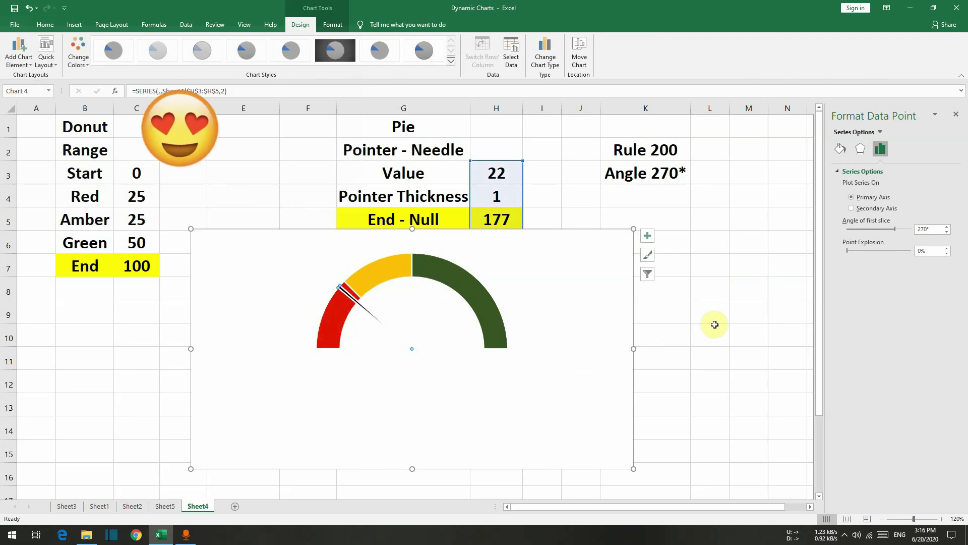
Add a data label to the pointer slice and format it bold at size 20
{"action": "right_click", "coordinate": [349, 296]}
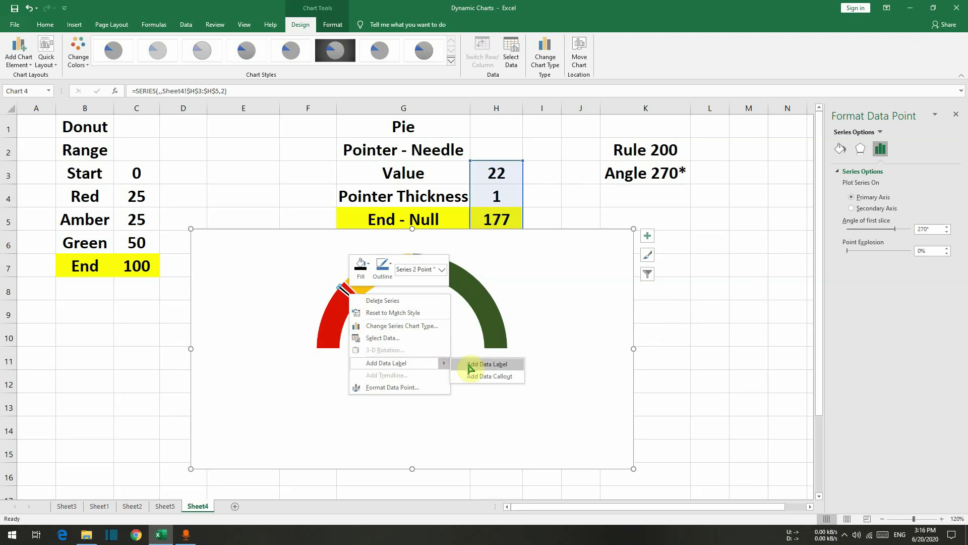
{"action": "left_click", "coordinate": [468, 365]}
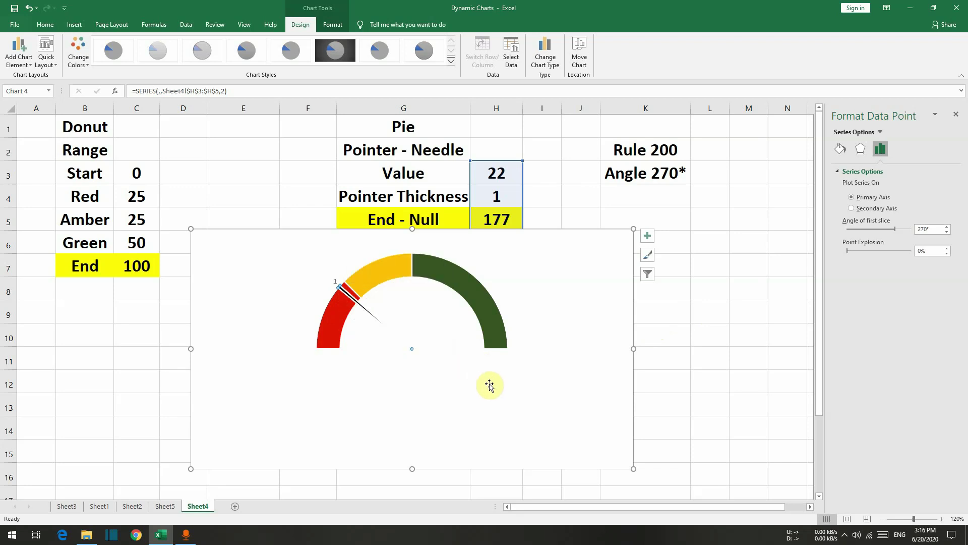
{"action": "left_click", "coordinate": [335, 280]}
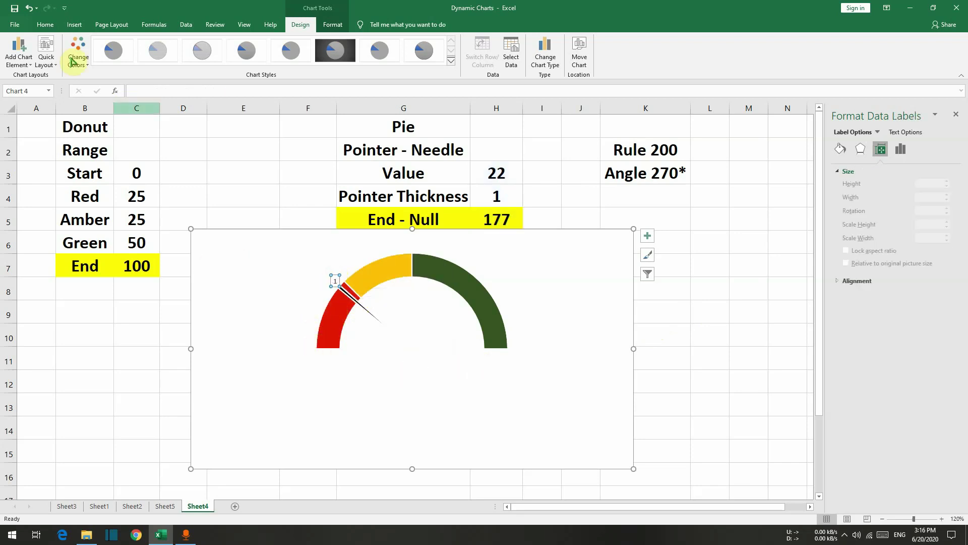
{"action": "left_click", "coordinate": [44, 25]}
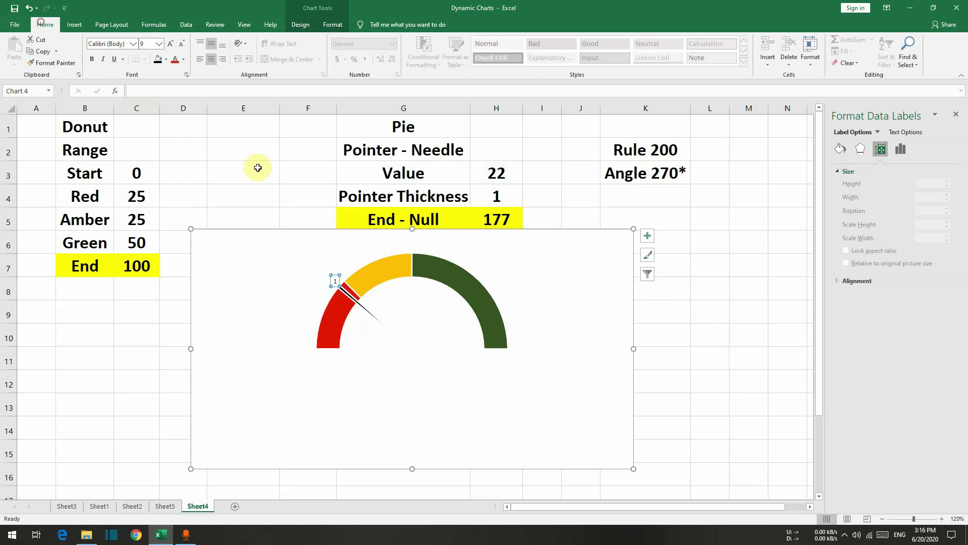
{"action": "left_click", "coordinate": [159, 43]}
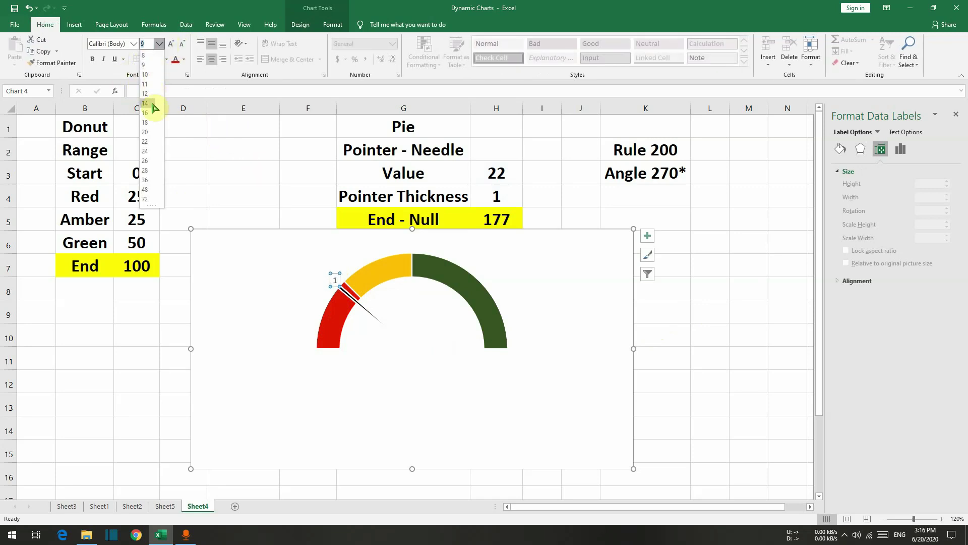
{"action": "left_click", "coordinate": [148, 141]}
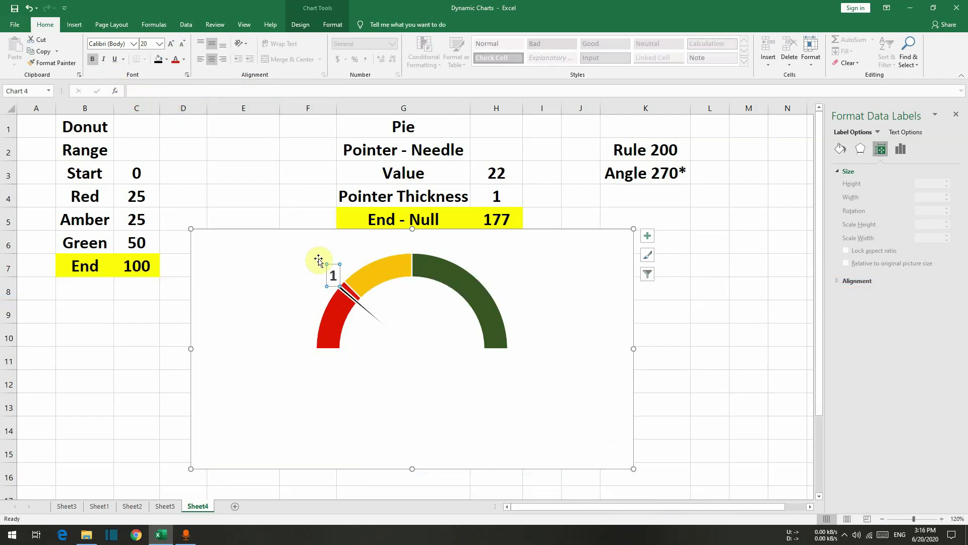
Link the pointer's data label to the Value cell with the formula =Sheet4!$H$3
{"action": "left_click", "coordinate": [332, 277]}
{"action": "left_click", "coordinate": [171, 89]}
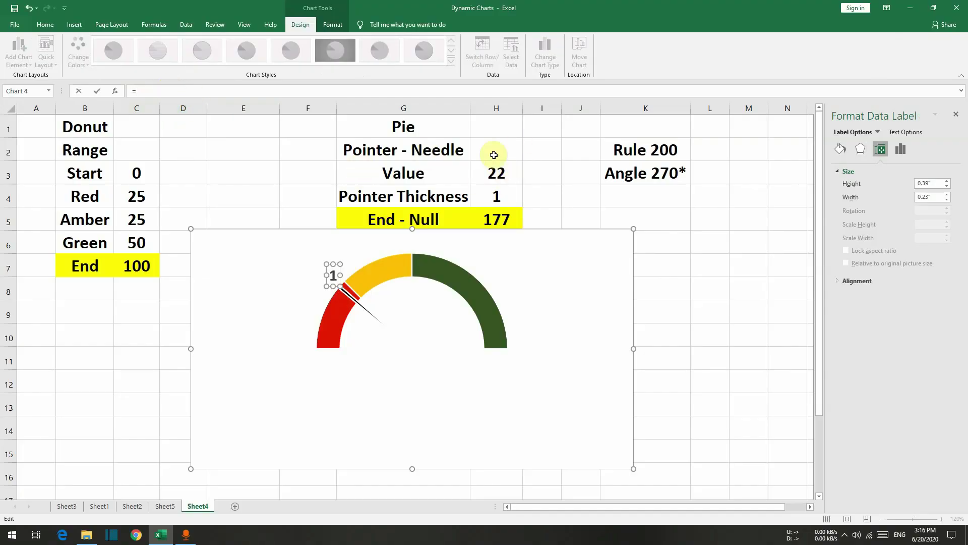
{"action": "left_click", "coordinate": [496, 173]}
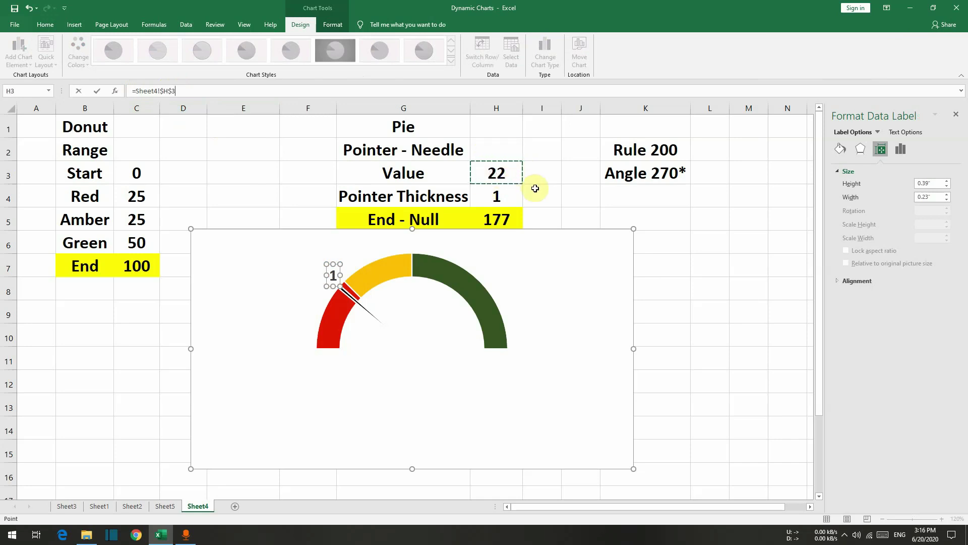
{"action": "key", "text": "Return"}
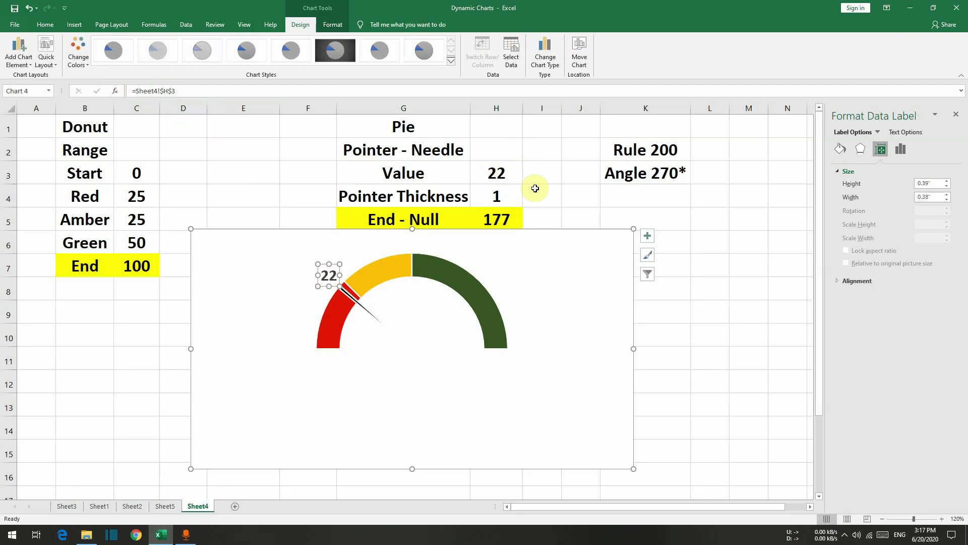
Set the pointer Value in H3 to 50 and move the chart slightly down, clear of the pie table
{"action": "left_click", "coordinate": [502, 171]}
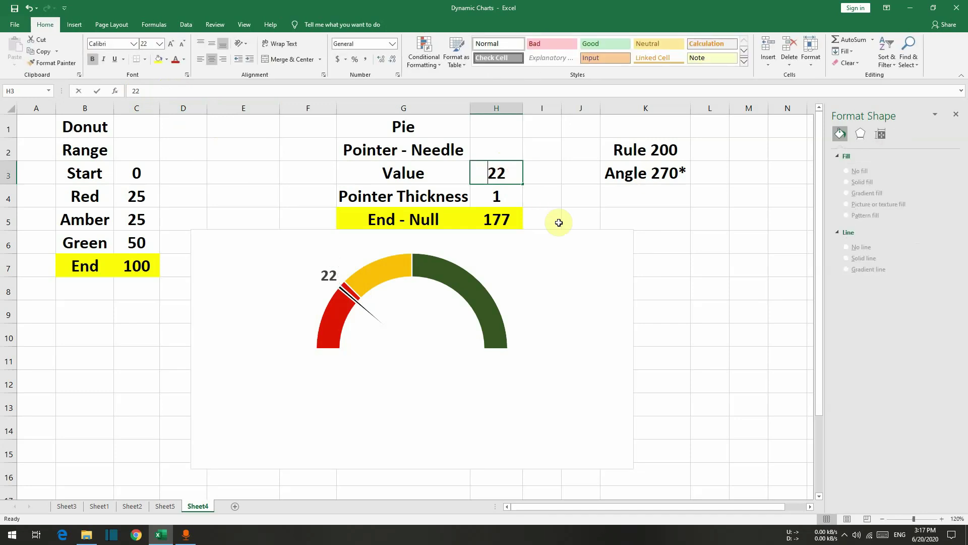
{"action": "key", "text": "Return"}
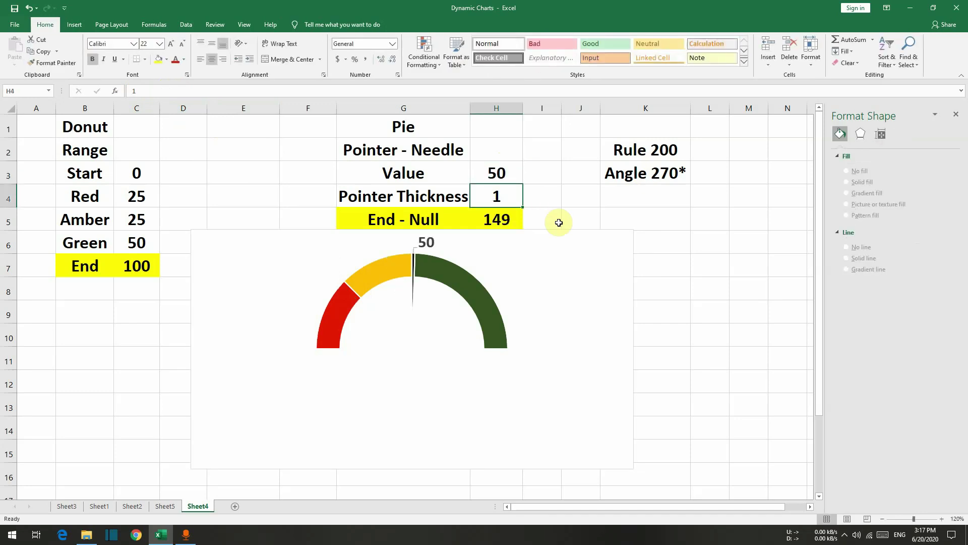
{"action": "left_click_drag", "start_coordinate": [573, 252], "coordinate": [564, 271]}
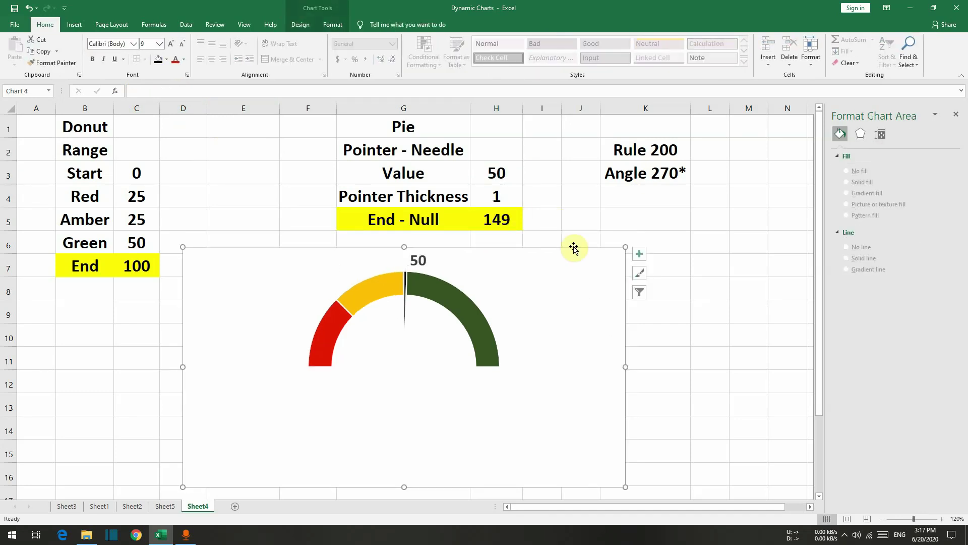
Set the pointer Value in H3 to 80 and the Pointer Thickness in H4 to 2
{"action": "left_click", "coordinate": [497, 173]}
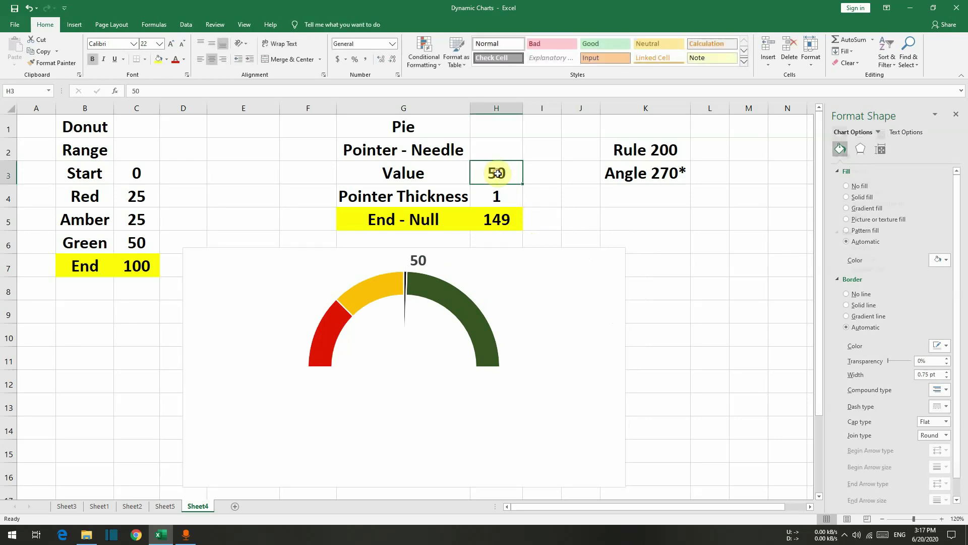
{"action": "type", "text": "80"}
{"action": "key", "text": "Return"}
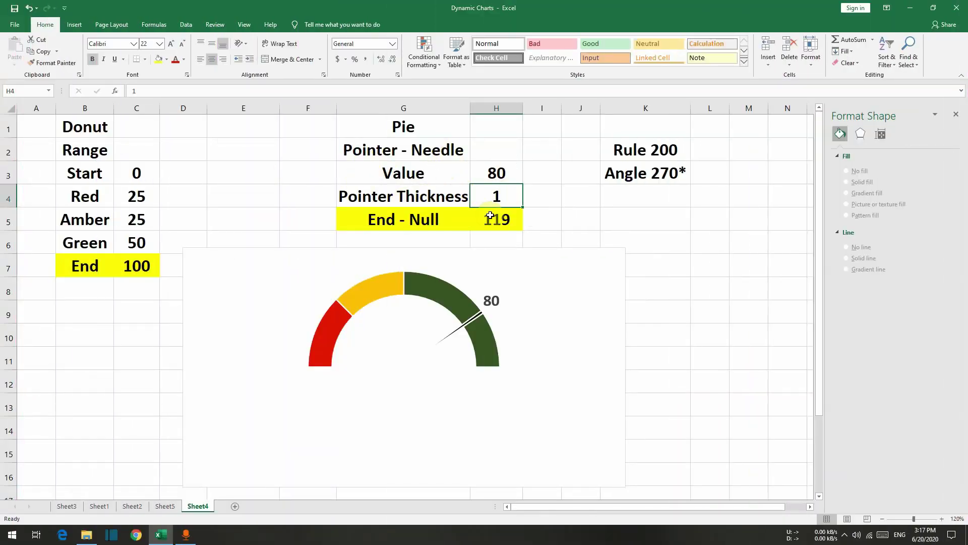
{"action": "type", "text": "2"}
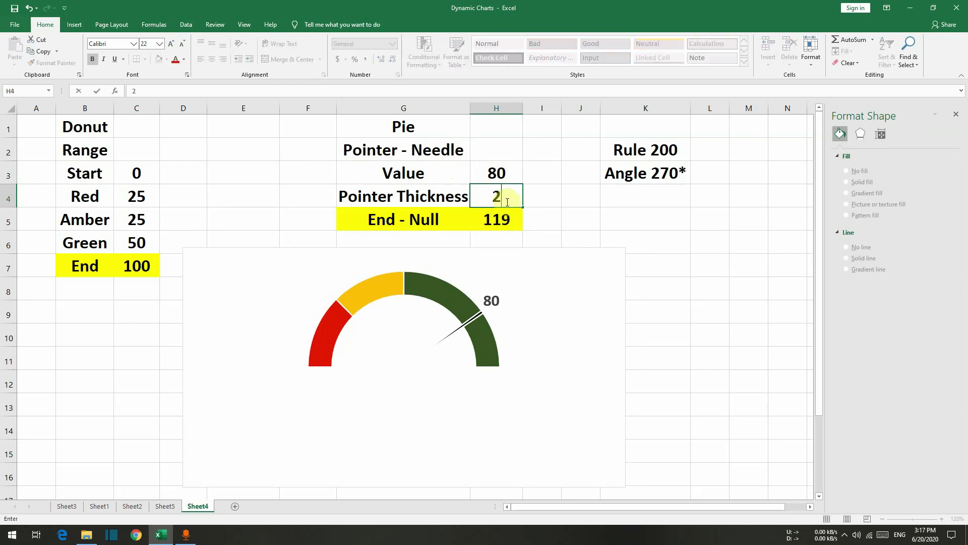
{"action": "key", "text": "Return"}
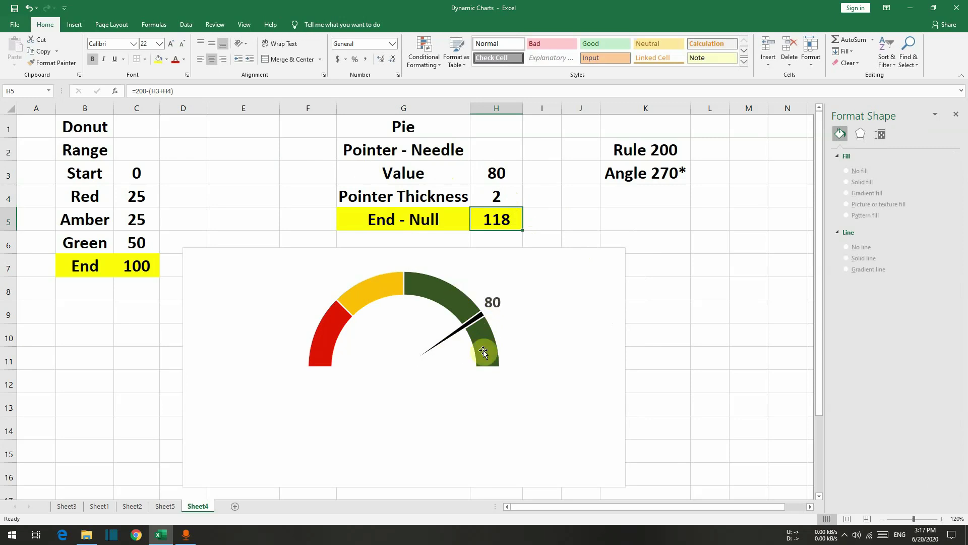
Test the thicker needle by setting the pointer Value in H3 to 50
{"action": "left_click", "coordinate": [499, 172]}
{"action": "type", "text": "5"}
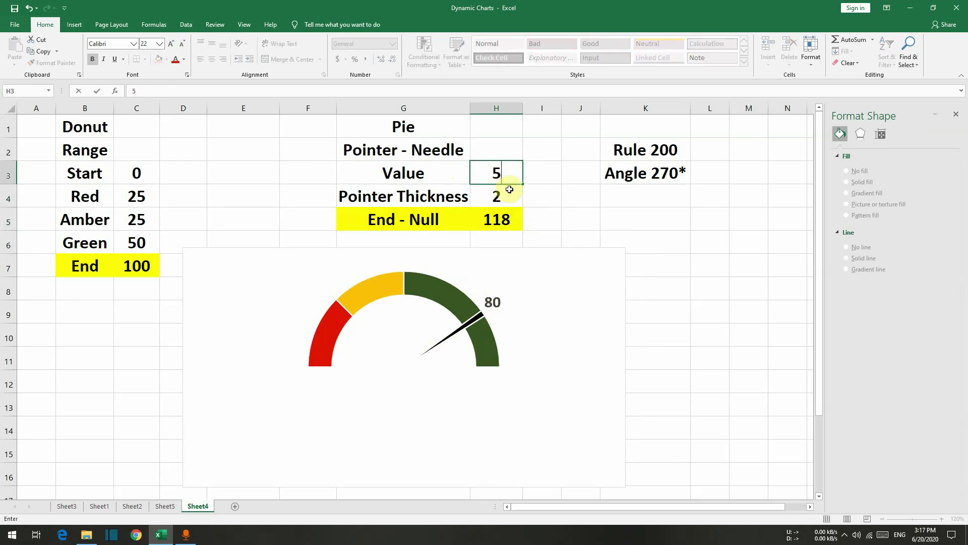
{"action": "type", "text": "0"}
{"action": "key", "text": "Return"}
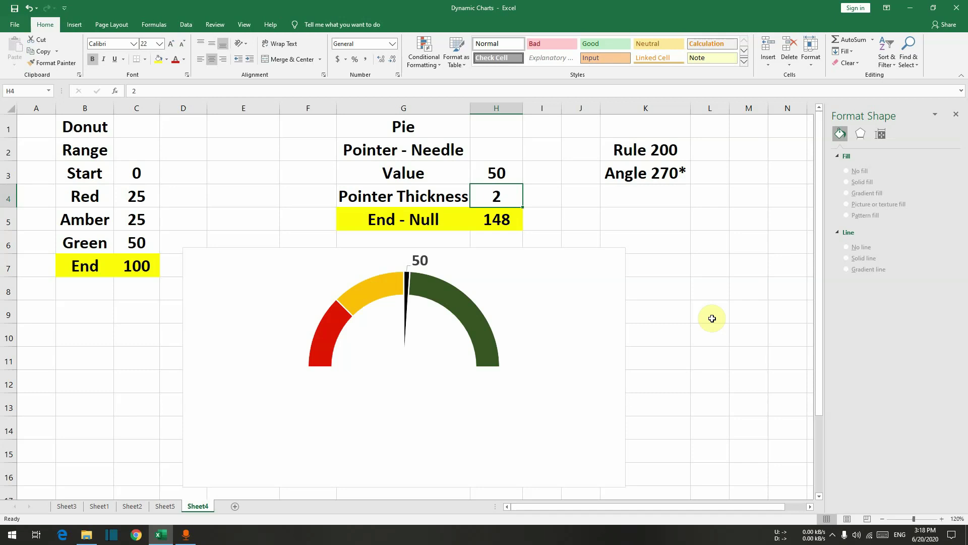
Review the donut range values for Red, Amber, Green and End in column C
{"action": "left_click", "coordinate": [146, 263]}
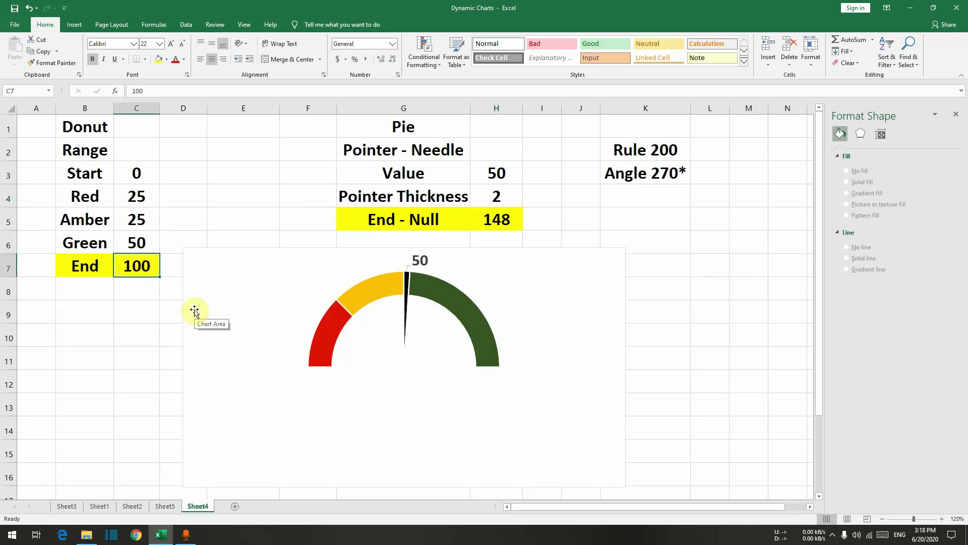
{"action": "key", "text": "Up"}
{"action": "key", "text": "Up"}
{"action": "key", "text": "Up"}
{"action": "key", "text": "Down"}
{"action": "key", "text": "Down"}
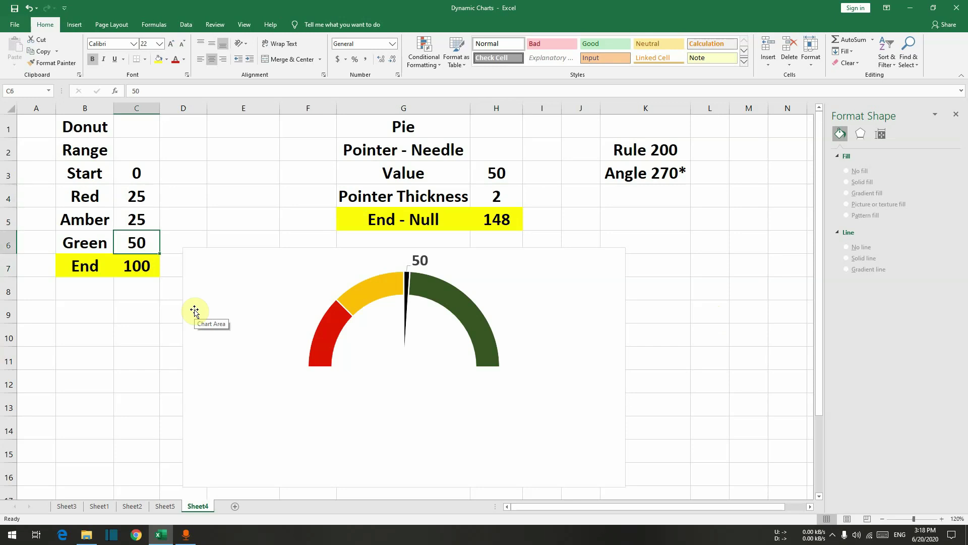
{"action": "key", "text": "Up"}
{"action": "key", "text": "Up"}
{"action": "key", "text": "Down"}
{"action": "key", "text": "Down"}
{"action": "key", "text": "Up"}
{"action": "key", "text": "Down"}
Set the pointer Value in H3 to 20
{"action": "left_click", "coordinate": [509, 177]}
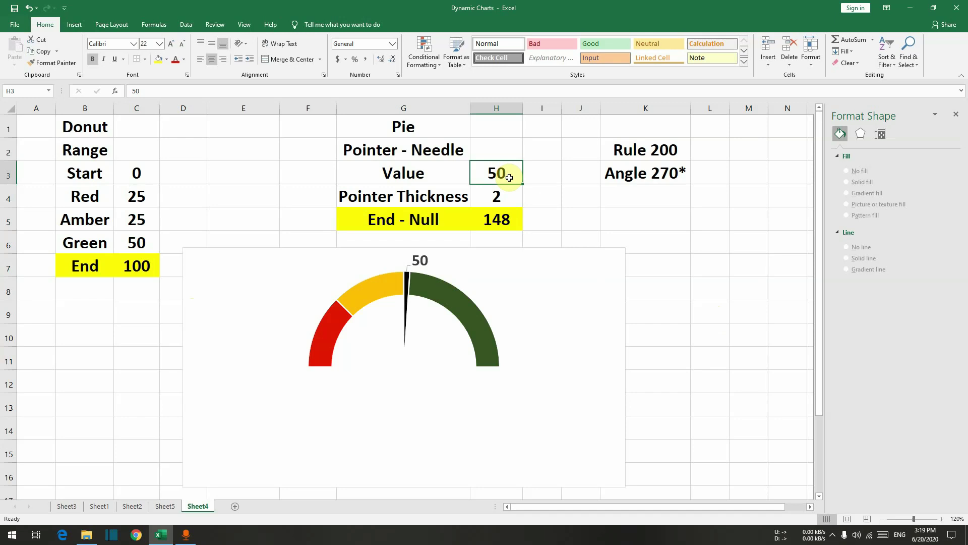
{"action": "type", "text": "20"}
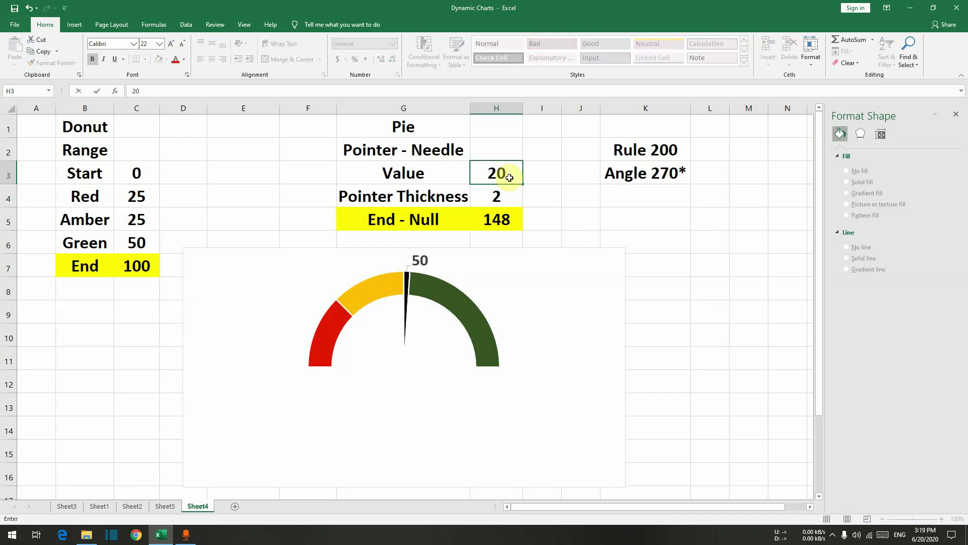
{"action": "key", "text": "Return"}
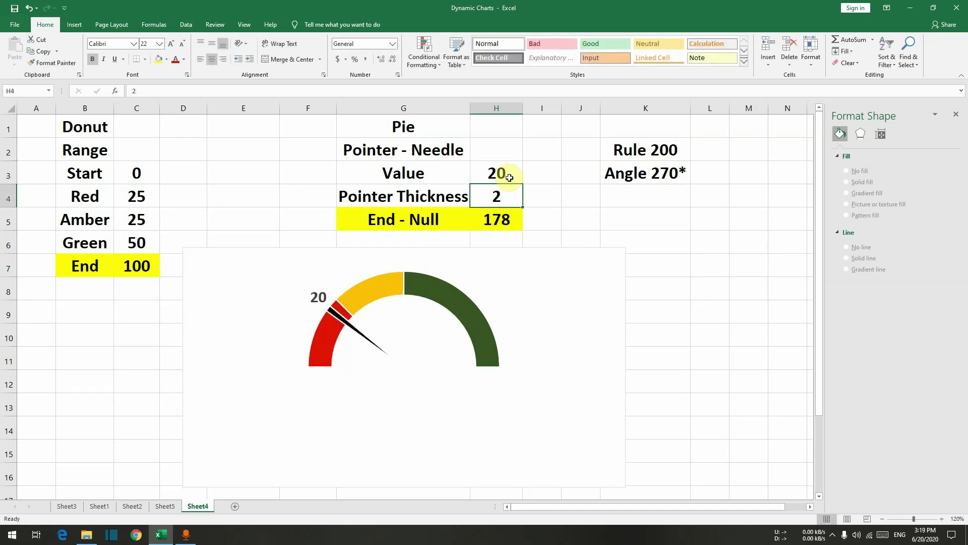
Inspect the End - Null formula in cell H5 and leave it without editing
{"action": "left_click", "coordinate": [497, 220]}
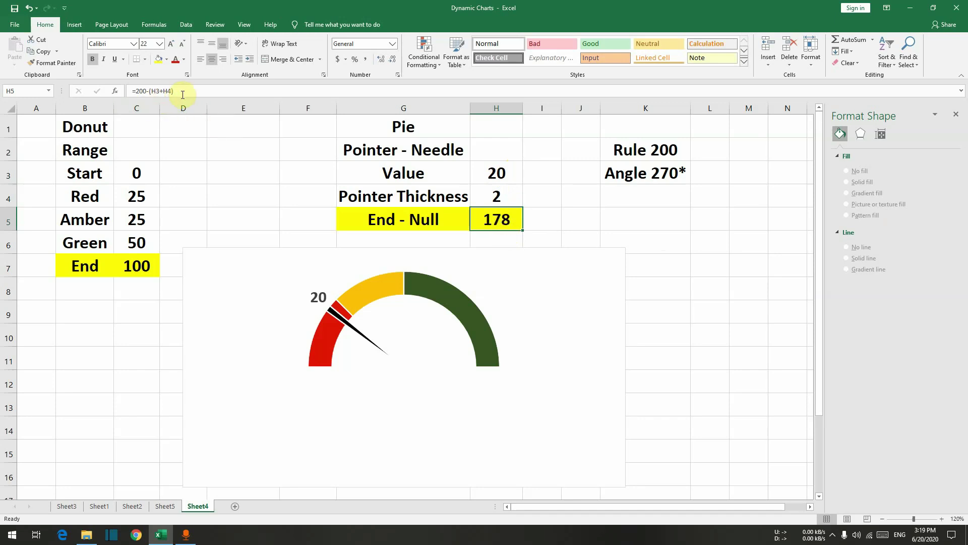
{"action": "left_click_drag", "start_coordinate": [183, 91], "coordinate": [130, 91]}
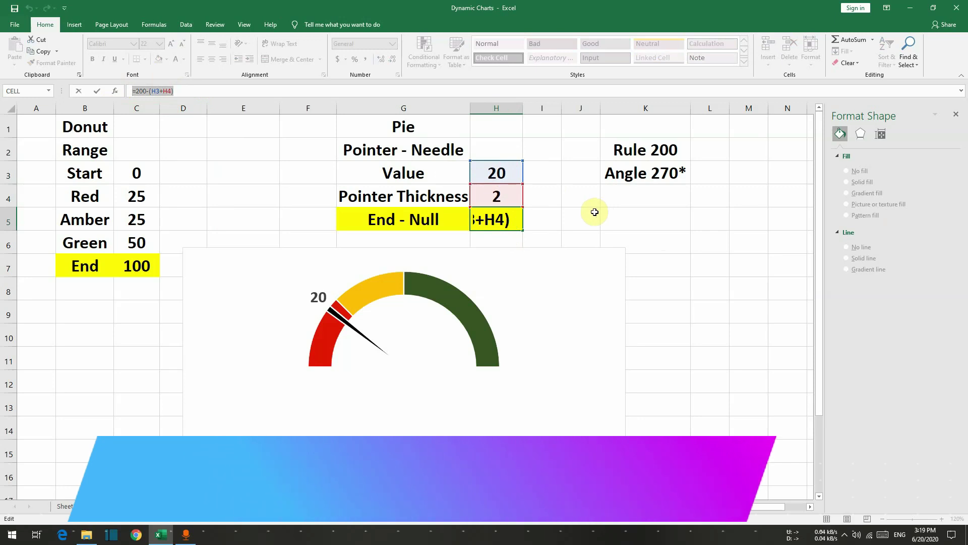
{"action": "left_click", "coordinate": [579, 216]}
{"action": "key", "text": "Escape"}
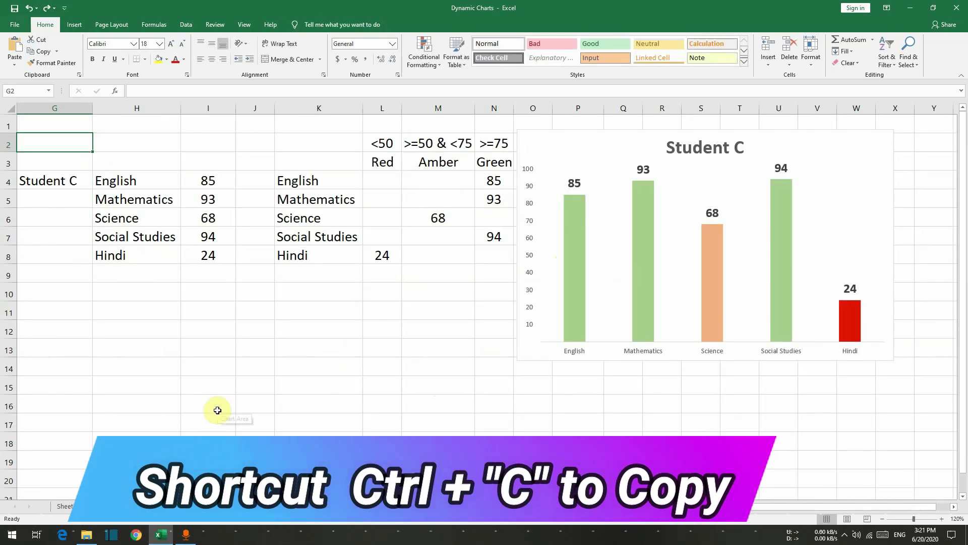
Paste the copied gauge chart into Sheet5, shrink it slightly and place it over the lower rows of the Student C table, beside the bar chart
{"action": "key", "text": "ctrl+v"}
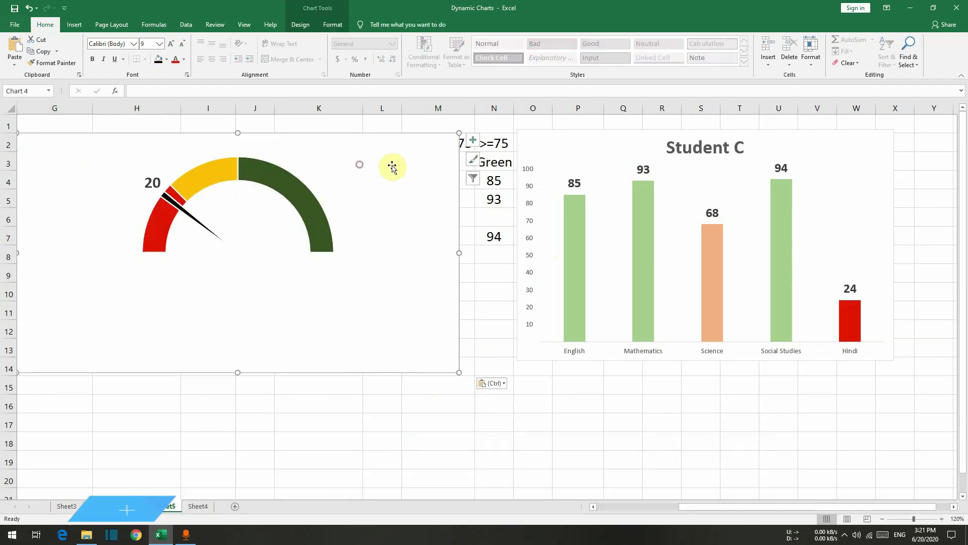
{"action": "left_click_drag", "start_coordinate": [406, 165], "coordinate": [461, 147]}
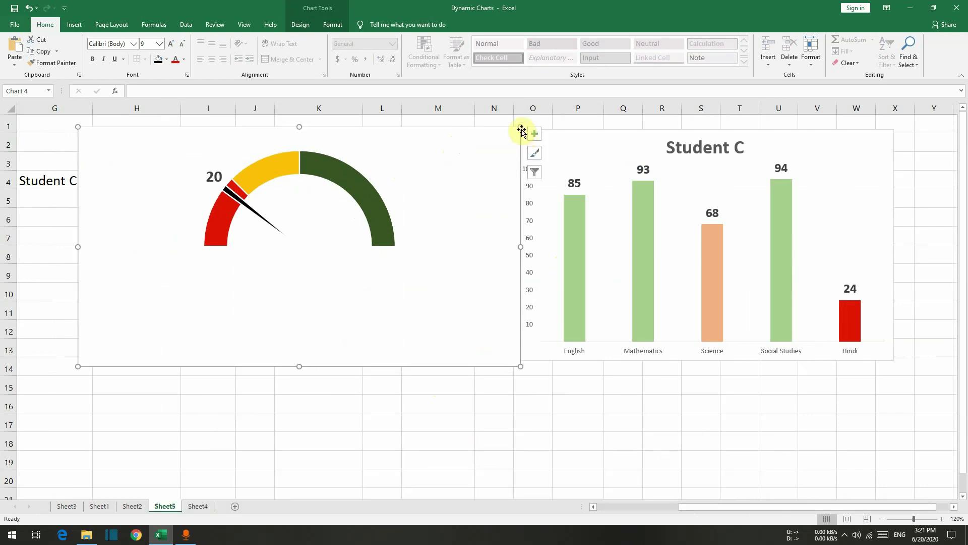
{"action": "left_click_drag", "start_coordinate": [520, 125], "coordinate": [467, 151]}
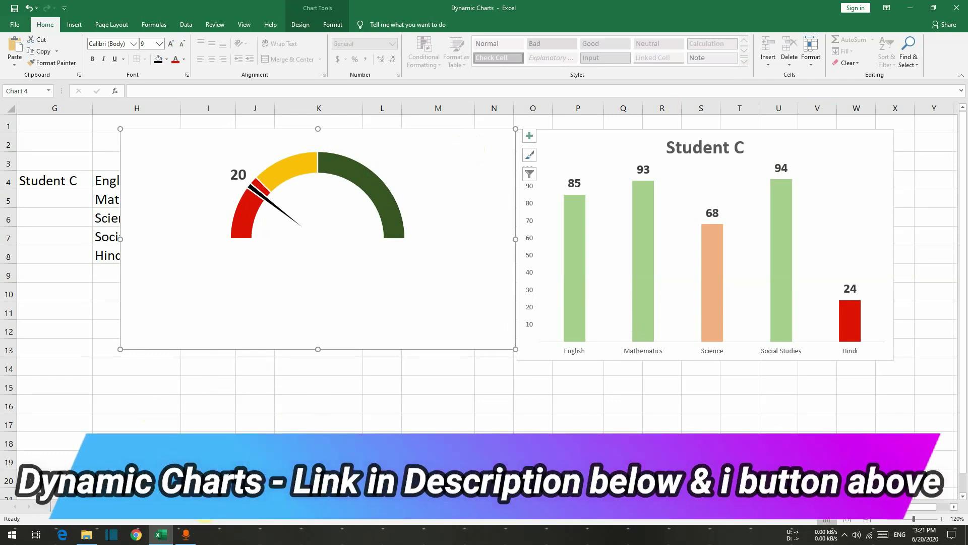
{"action": "left_click_drag", "start_coordinate": [431, 144], "coordinate": [427, 251]}
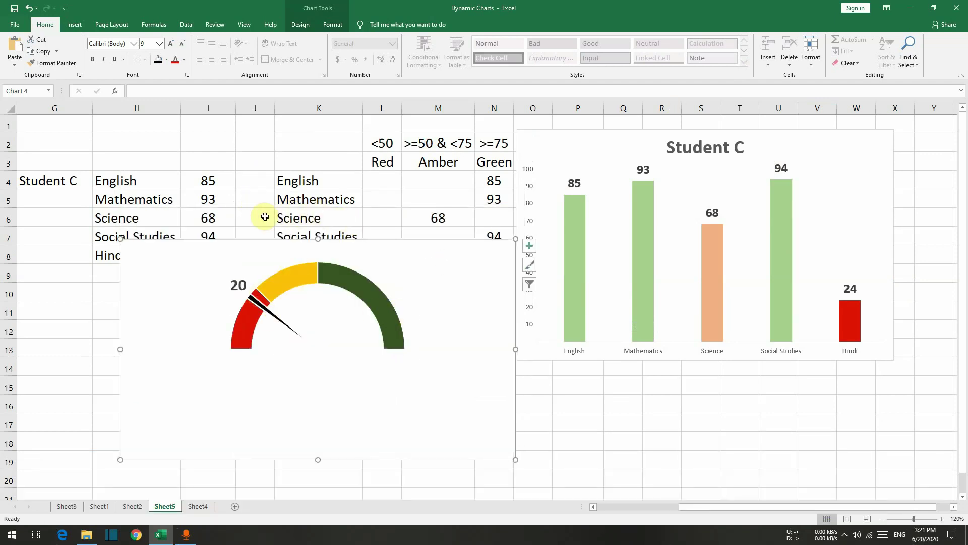
Link the pointer Value in Sheet4 cell H3 to the English mark with the formula =Sheet5!I4
{"action": "left_click", "coordinate": [216, 186]}
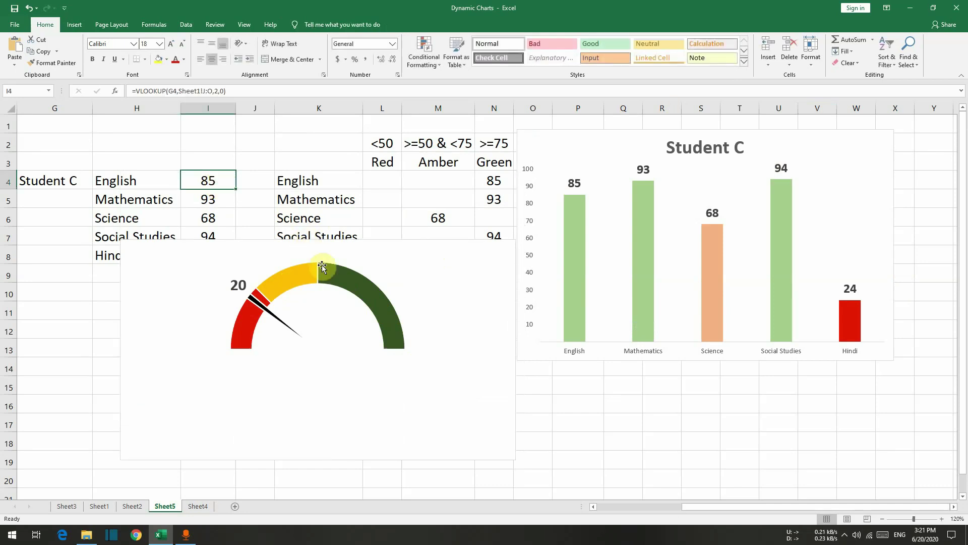
{"action": "left_click", "coordinate": [197, 506]}
{"action": "left_click", "coordinate": [497, 173]}
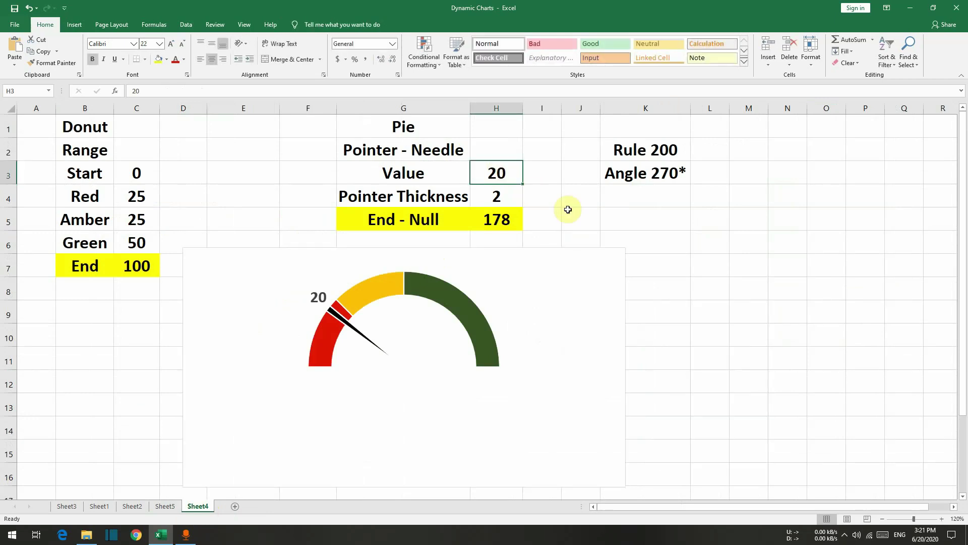
{"action": "type", "text": "="}
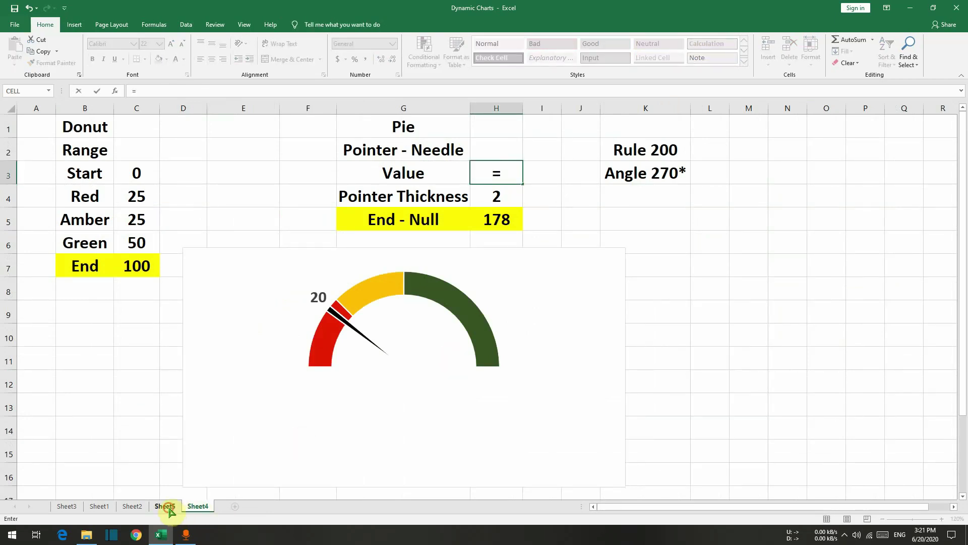
{"action": "left_click", "coordinate": [169, 508]}
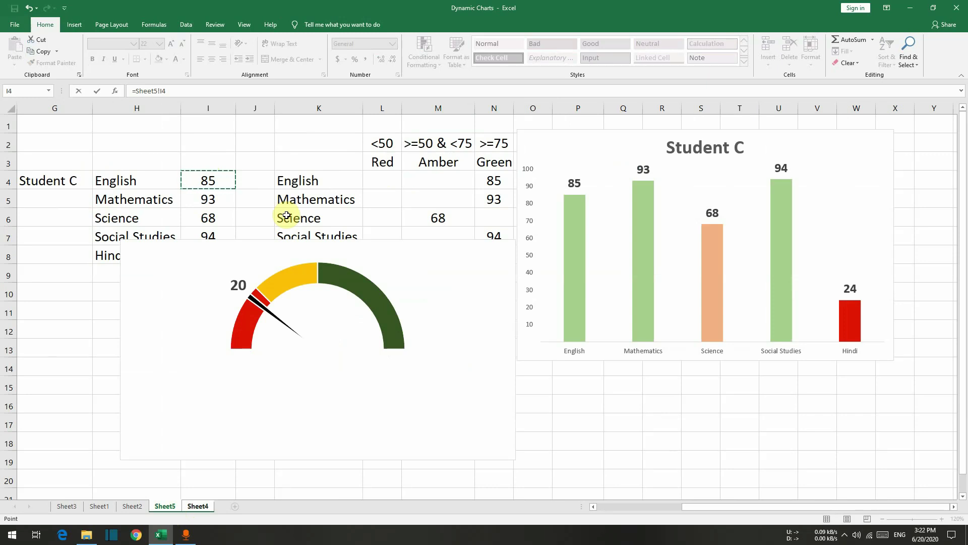
{"action": "key", "text": "Return"}
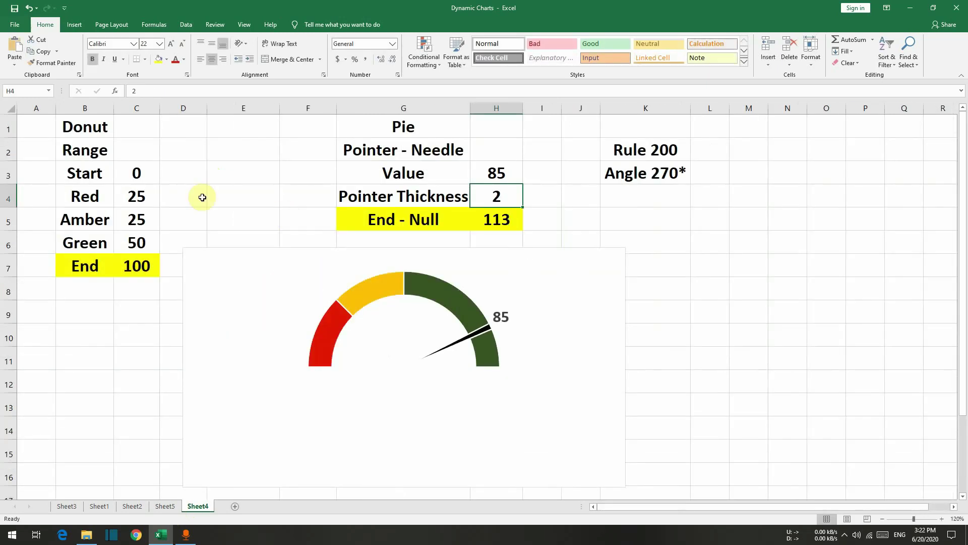
Add a chart title above the gauge chart on Sheet5
{"action": "left_click", "coordinate": [167, 507]}
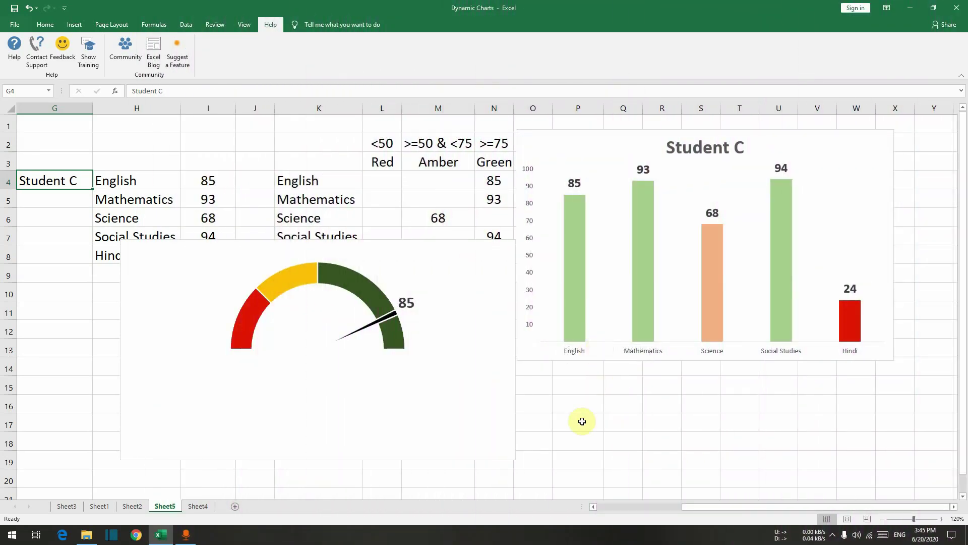
{"action": "left_click", "coordinate": [442, 432]}
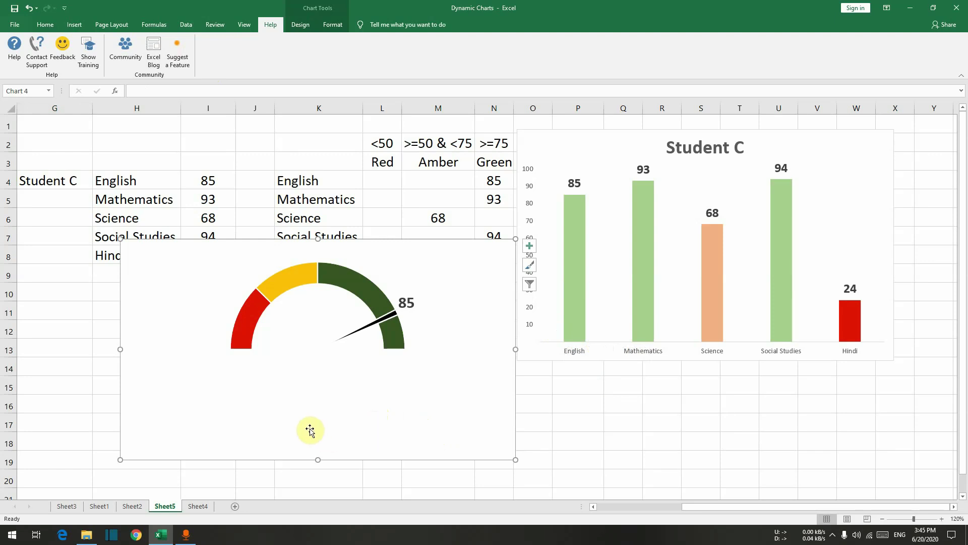
{"action": "left_click", "coordinate": [332, 24]}
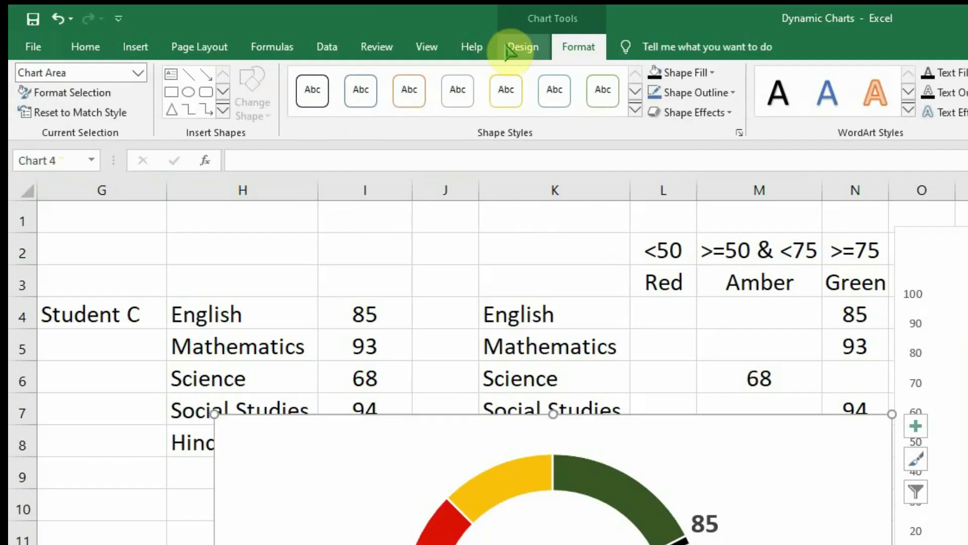
{"action": "left_click", "coordinate": [298, 24]}
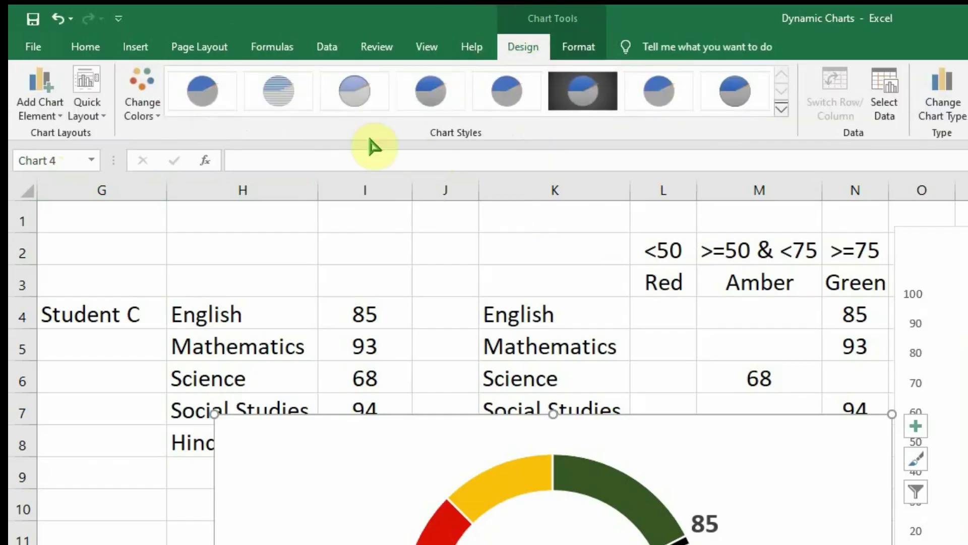
{"action": "left_click", "coordinate": [35, 109]}
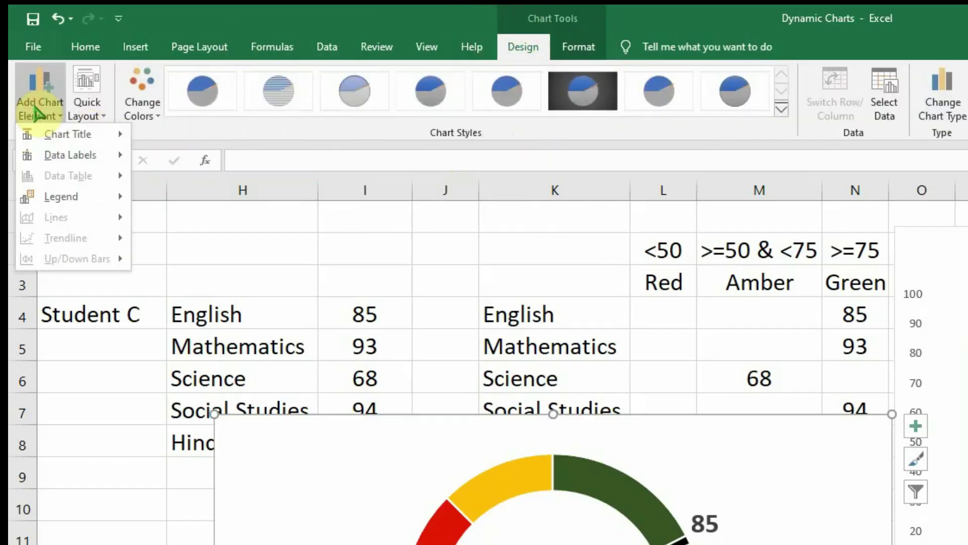
{"action": "mouse_move", "coordinate": [52, 143]}
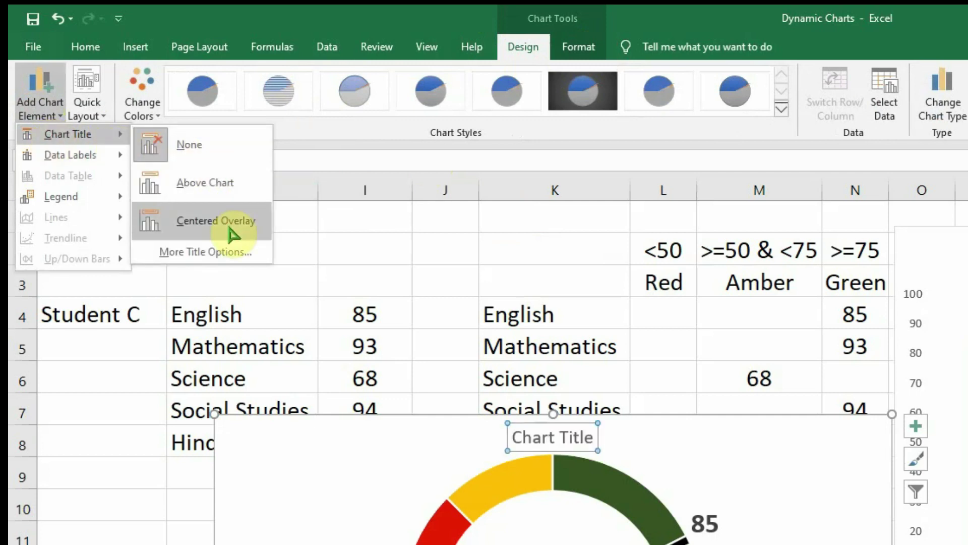
{"action": "left_click", "coordinate": [220, 182]}
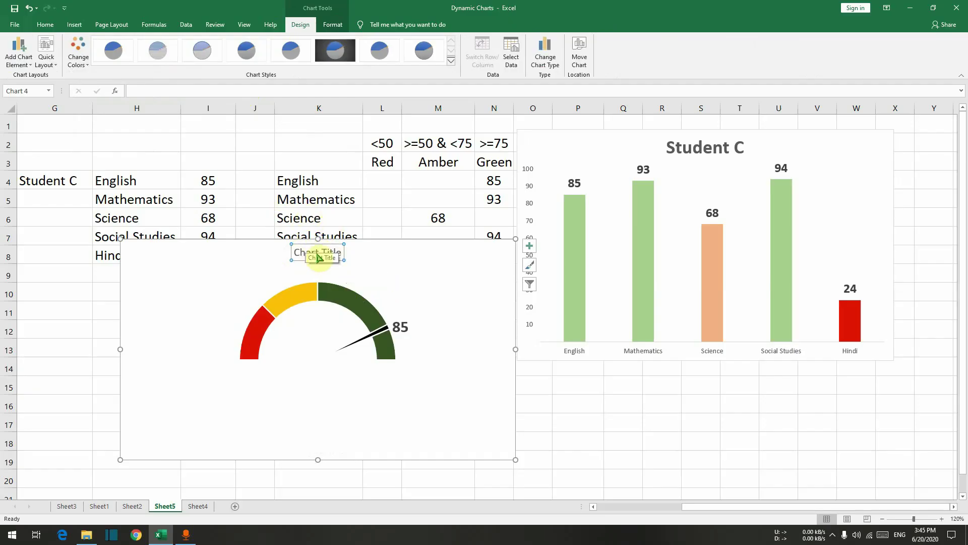
Link the gauge's chart title to cell H2 with =Sheet5!$H$2
{"action": "left_click", "coordinate": [152, 91]}
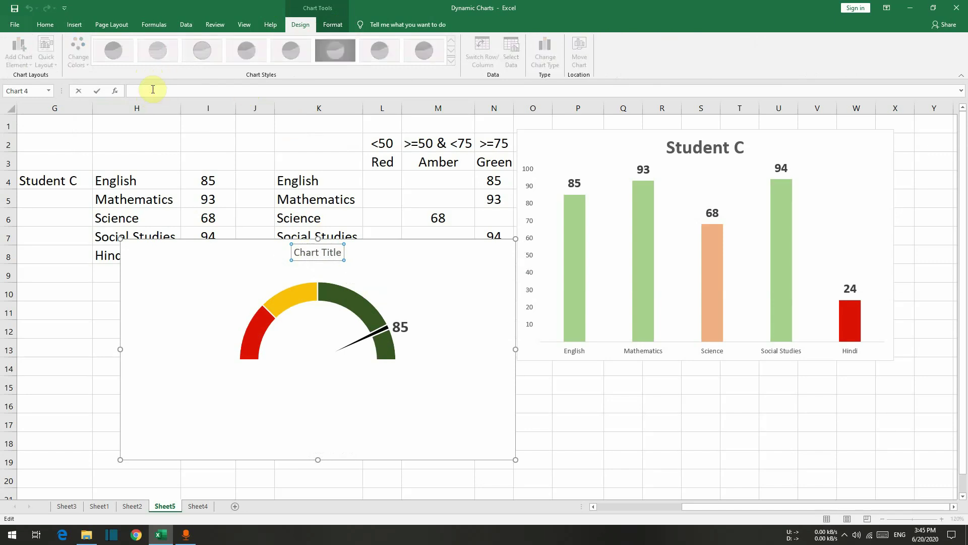
{"action": "left_click", "coordinate": [120, 142]}
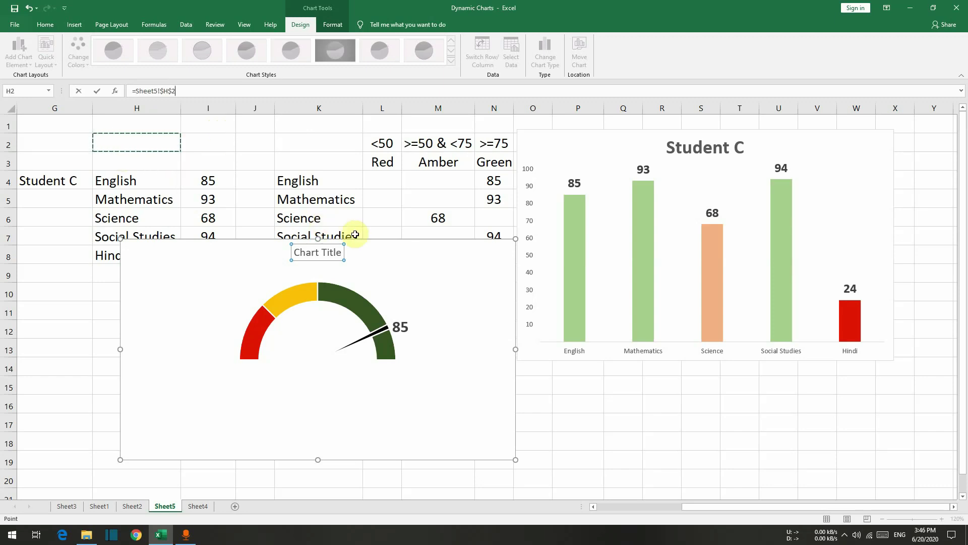
{"action": "key", "text": "Return"}
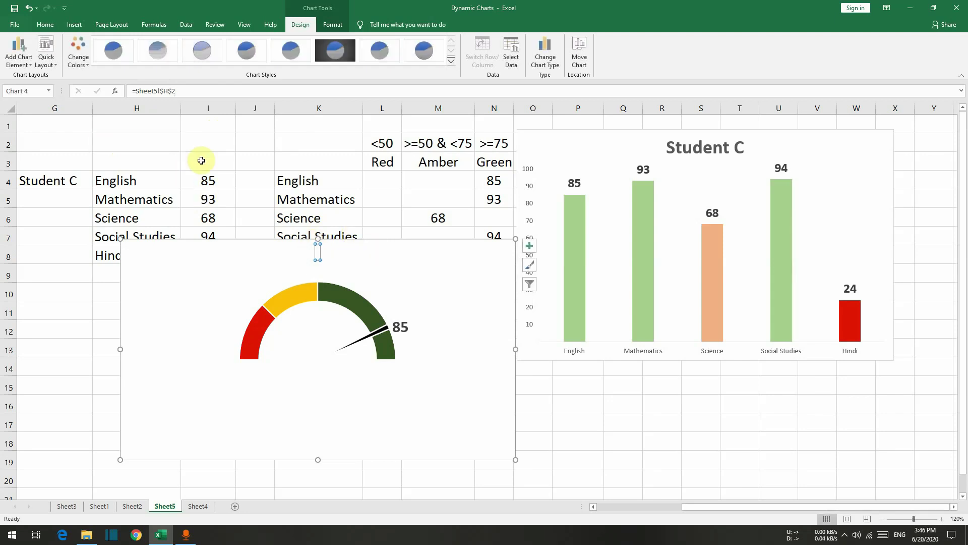
Enter the formula =concat(G4," ",H4) in H2 to join the student and subject names
{"action": "left_click", "coordinate": [159, 151]}
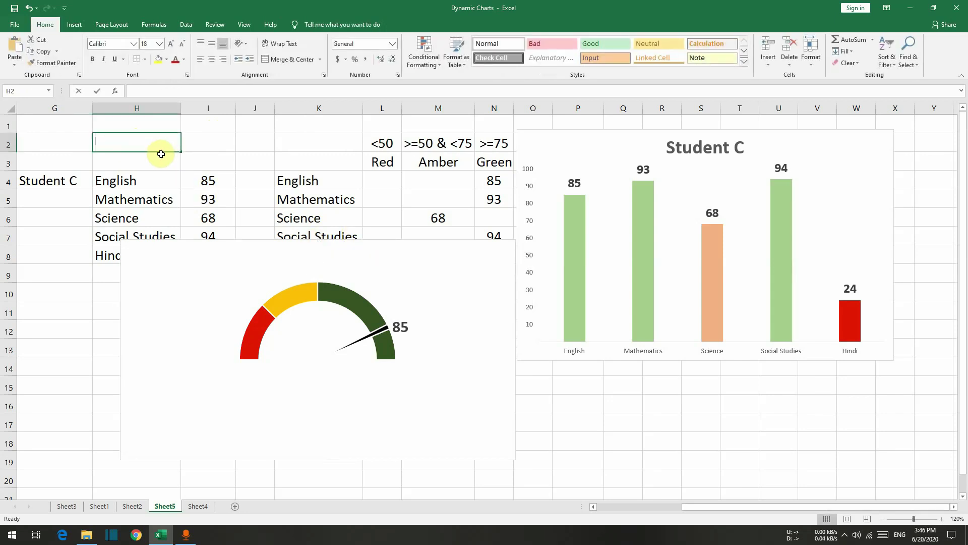
{"action": "type", "text": "=concat"}
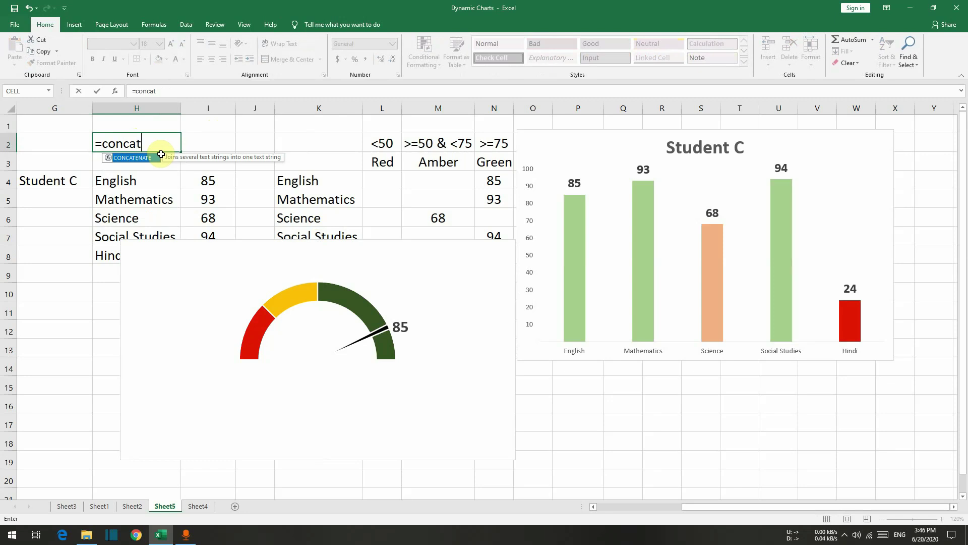
{"action": "type", "text": "("}
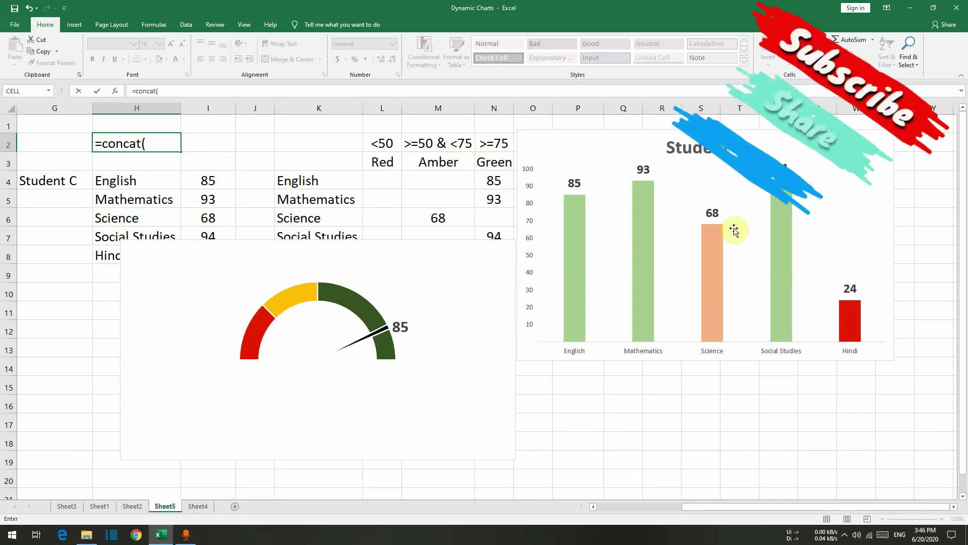
{"action": "mouse_move", "coordinate": [720, 228]}
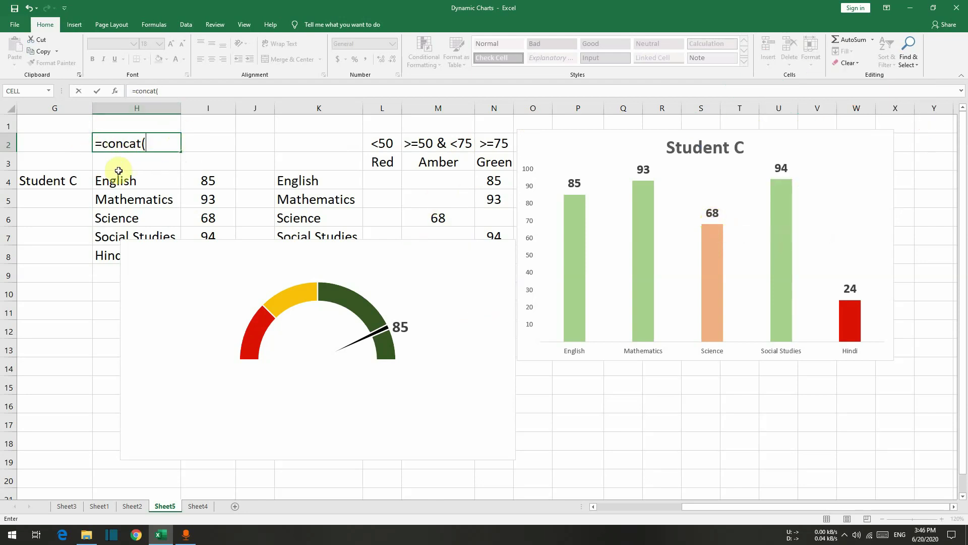
{"action": "left_click", "coordinate": [59, 181]}
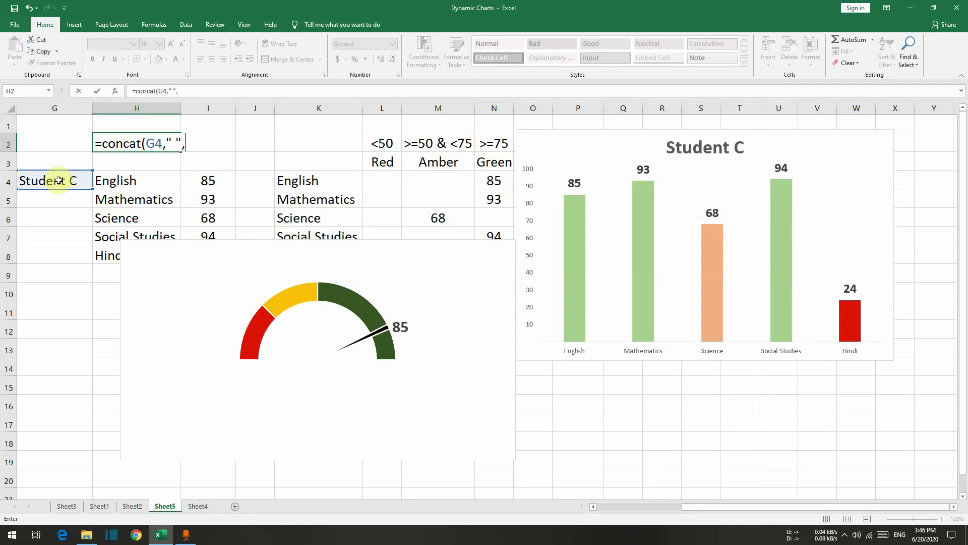
{"action": "left_click", "coordinate": [143, 179]}
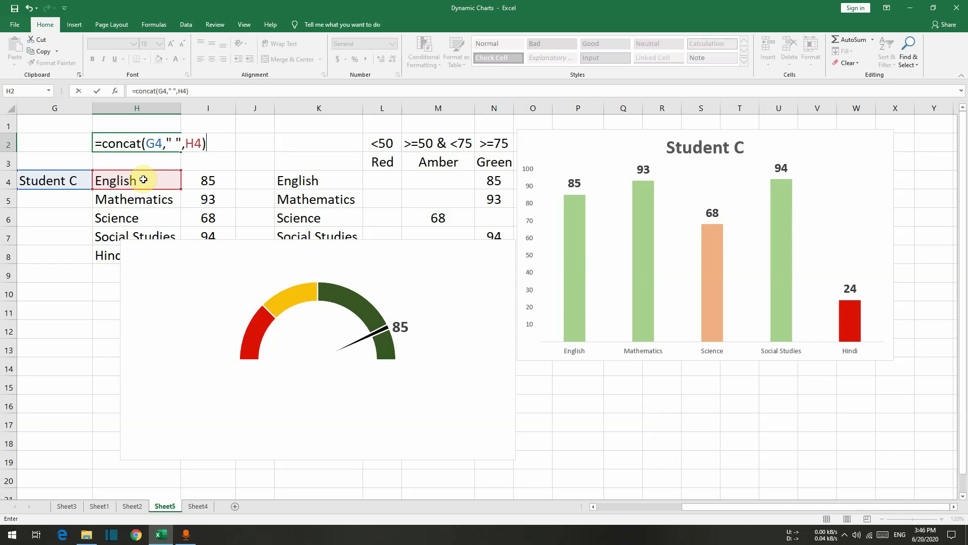
{"action": "key", "text": "Return"}
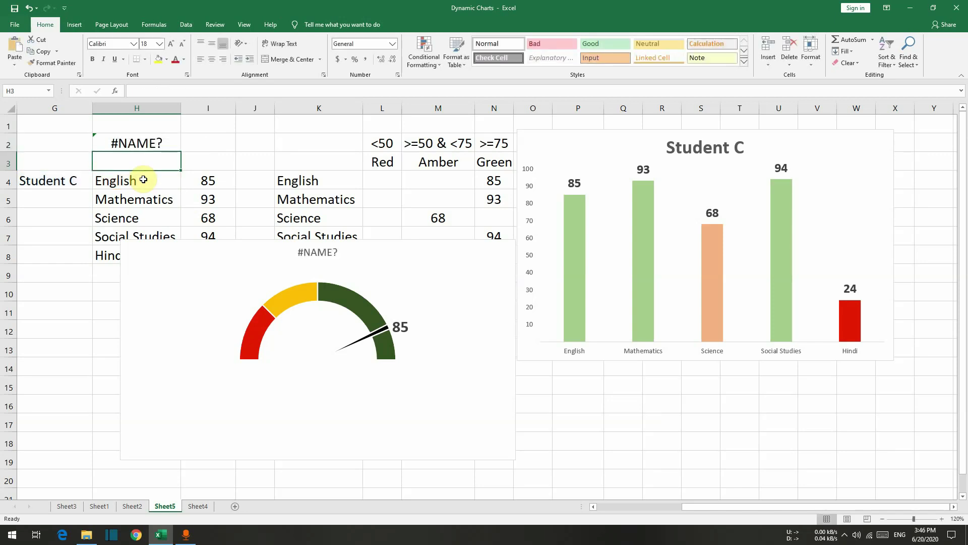
Change the function in H2 so the formula reads =concatenate(G4," ",H4)
{"action": "left_click", "coordinate": [157, 142]}
{"action": "double_click", "coordinate": [160, 141]}
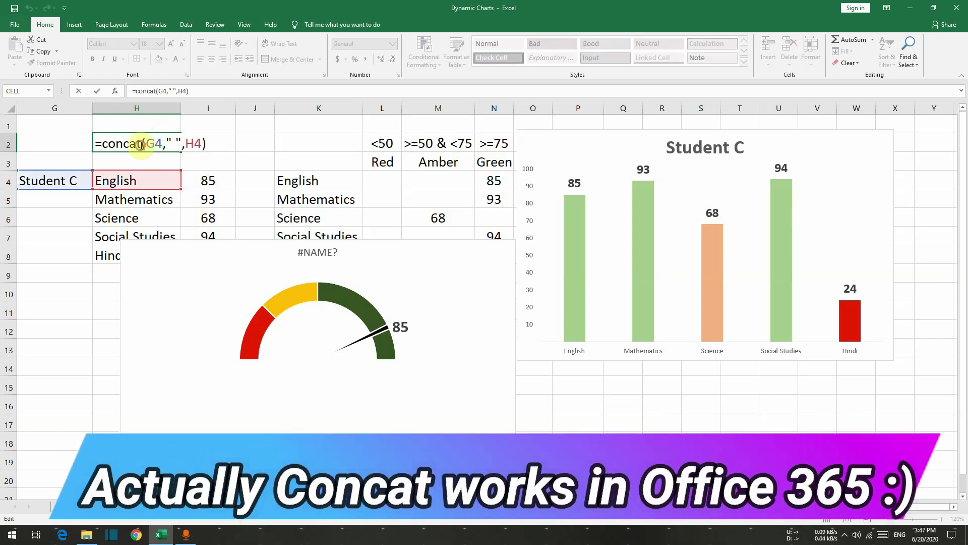
{"action": "key", "text": "Left"}
{"action": "key", "text": "Left"}
{"action": "key", "text": "Left"}
{"action": "type", "text": "enate"}
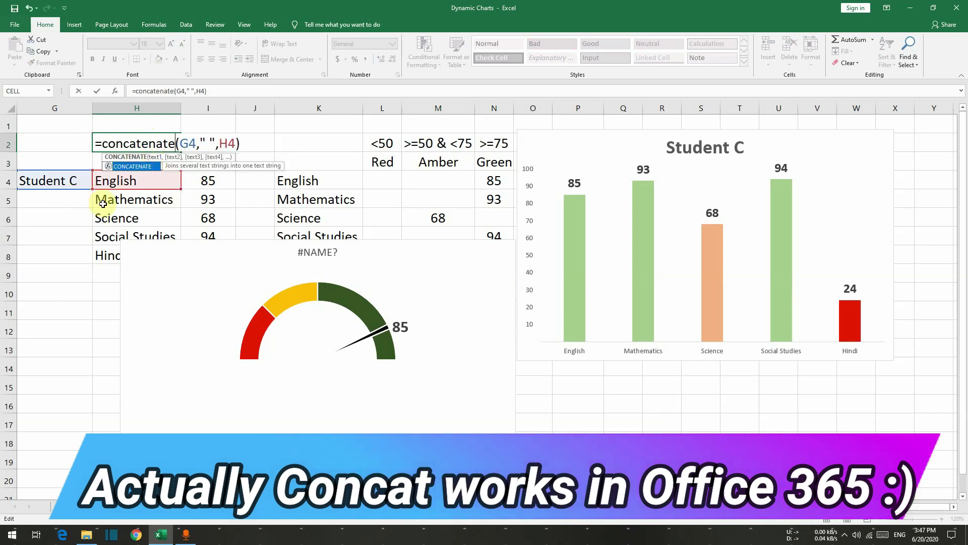
{"action": "left_click", "coordinate": [222, 91]}
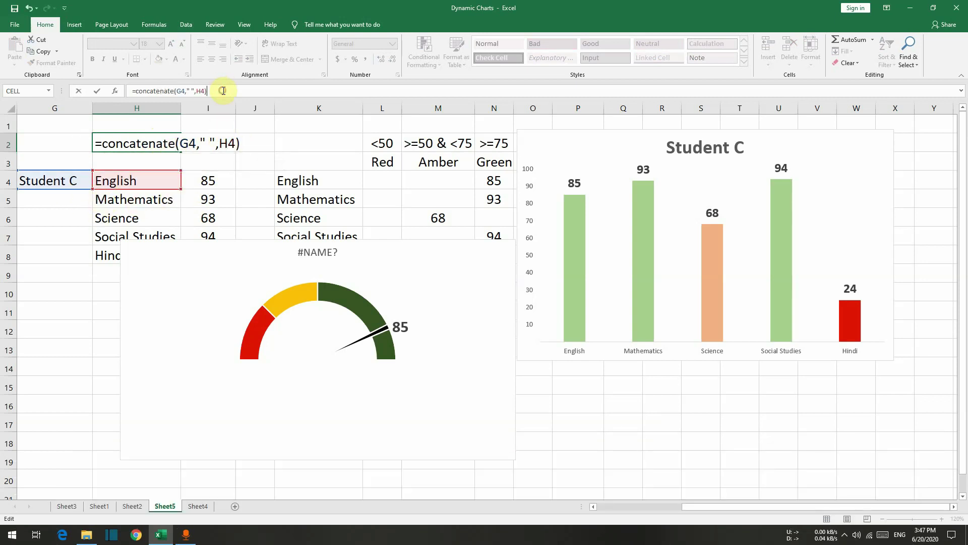
{"action": "key", "text": "Return"}
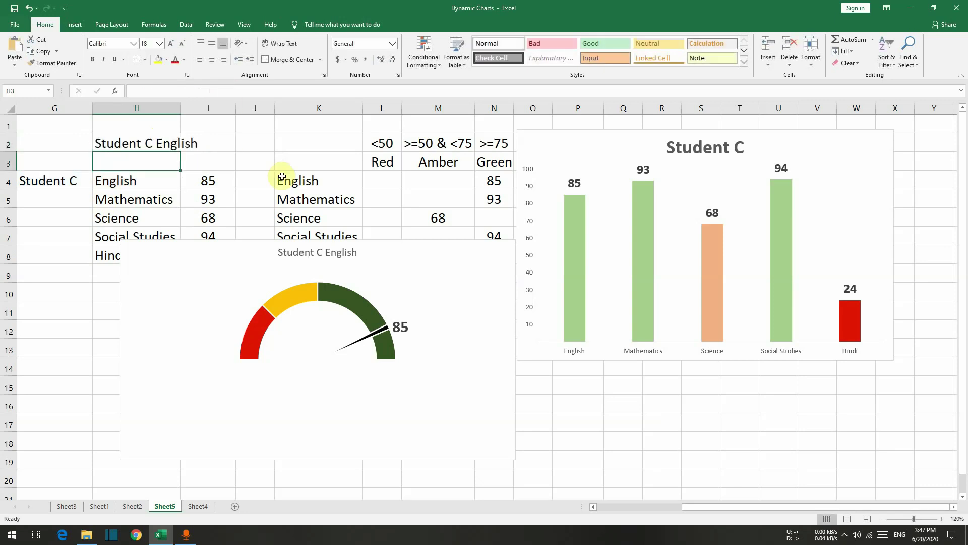
Make the gauge's title bold at size 22 and move the chart up level with the bar chart
{"action": "left_click", "coordinate": [337, 252]}
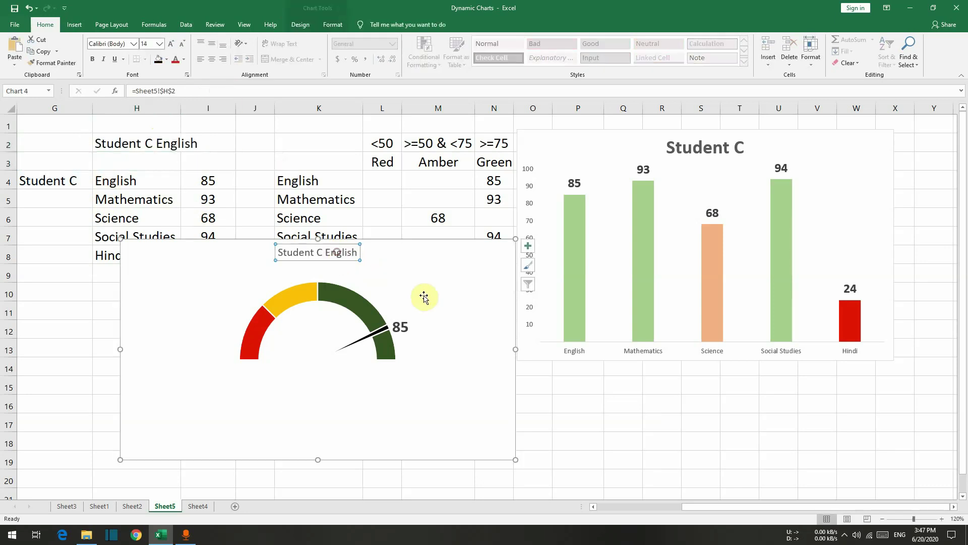
{"action": "left_click", "coordinate": [95, 61]}
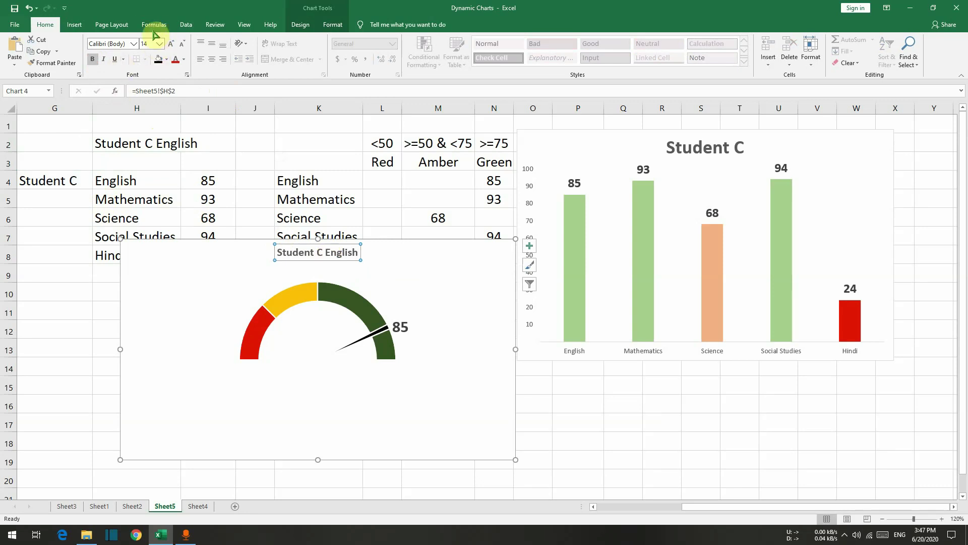
{"action": "left_click", "coordinate": [159, 44]}
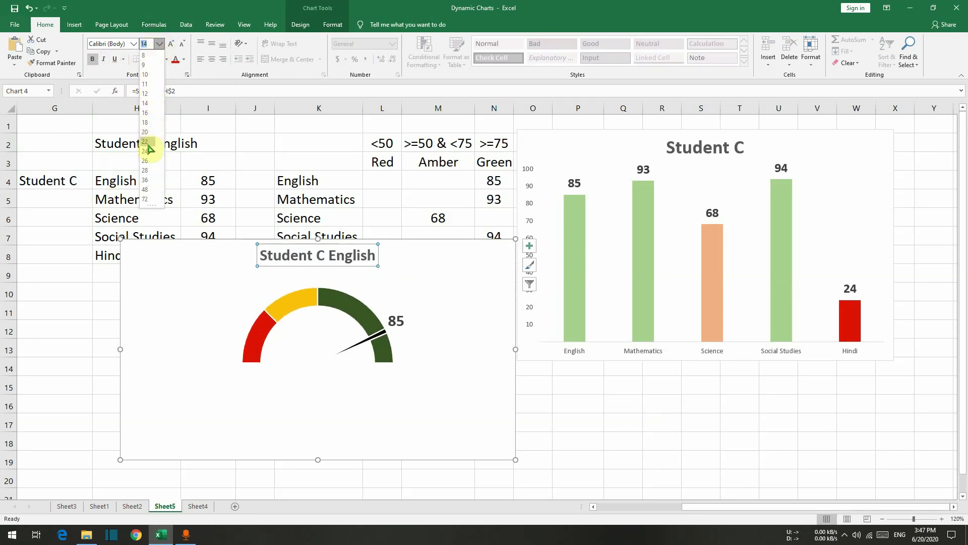
{"action": "left_click", "coordinate": [145, 142]}
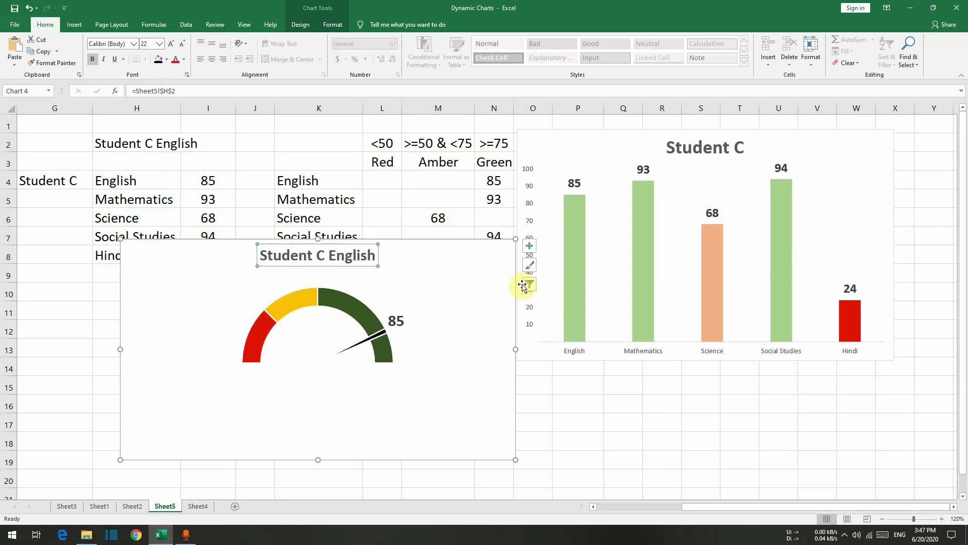
{"action": "left_click_drag", "start_coordinate": [495, 244], "coordinate": [495, 138]}
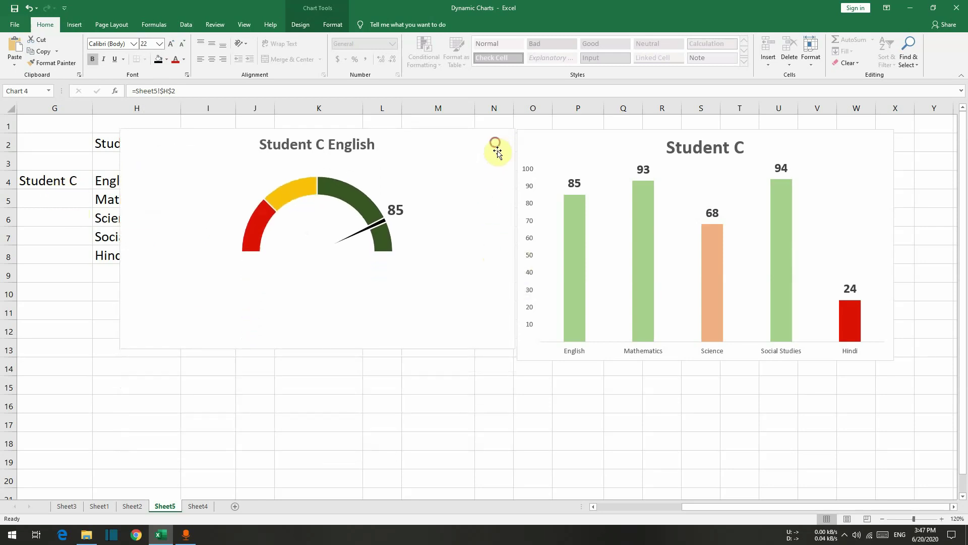
Test both charts by choosing Student A in cell G4, followed by Student B
{"action": "left_click", "coordinate": [27, 185]}
{"action": "left_click", "coordinate": [97, 183]}
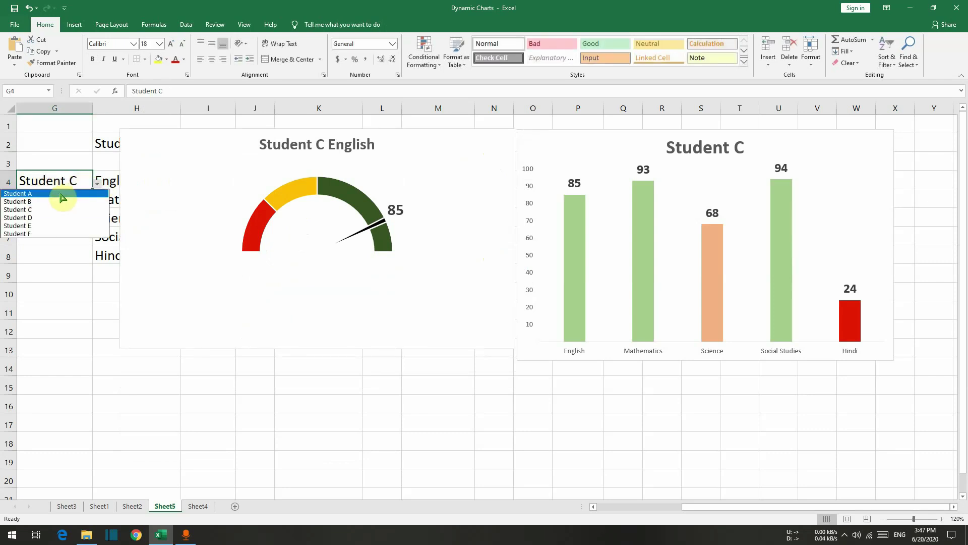
{"action": "left_click", "coordinate": [59, 201]}
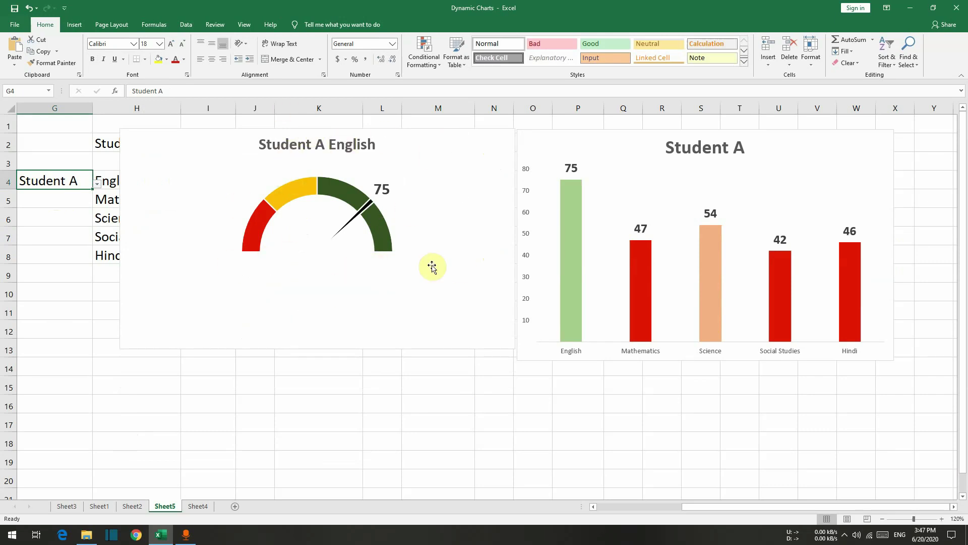
{"action": "left_click", "coordinate": [97, 183]}
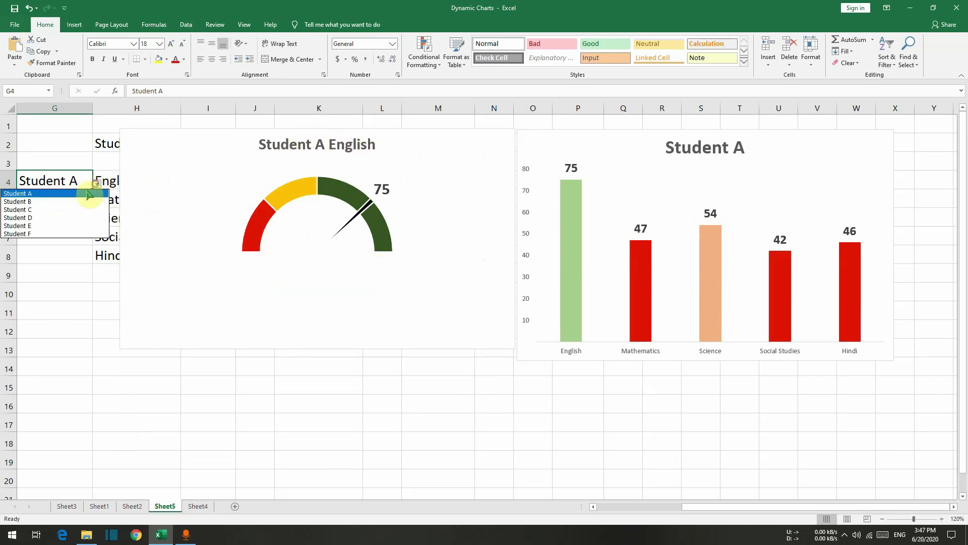
{"action": "left_click", "coordinate": [73, 201]}
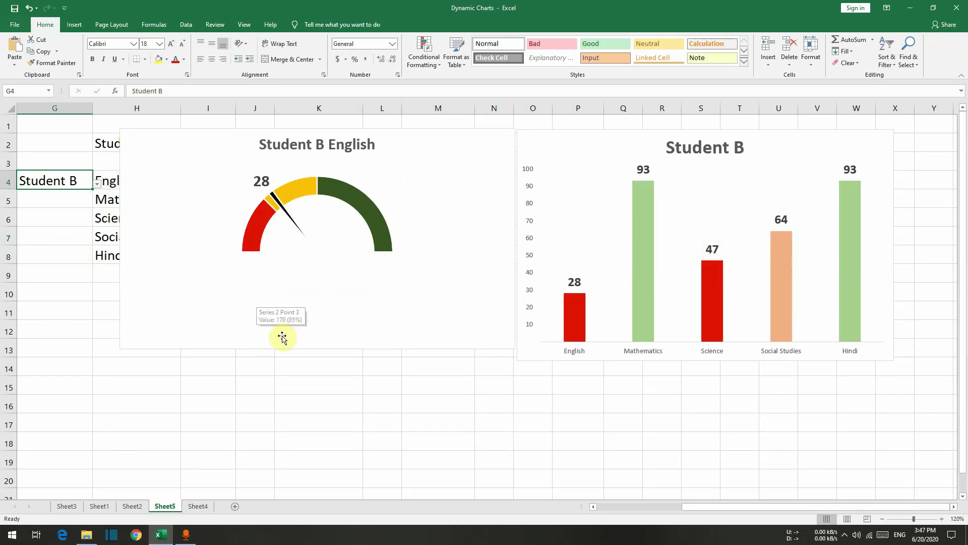
Move the bar chart and the gauge off the score table and check the Red, Amber and Green score thresholds
{"action": "left_click_drag", "start_coordinate": [661, 143], "coordinate": [643, 154]}
{"action": "left_click_drag", "start_coordinate": [484, 143], "coordinate": [478, 271]}
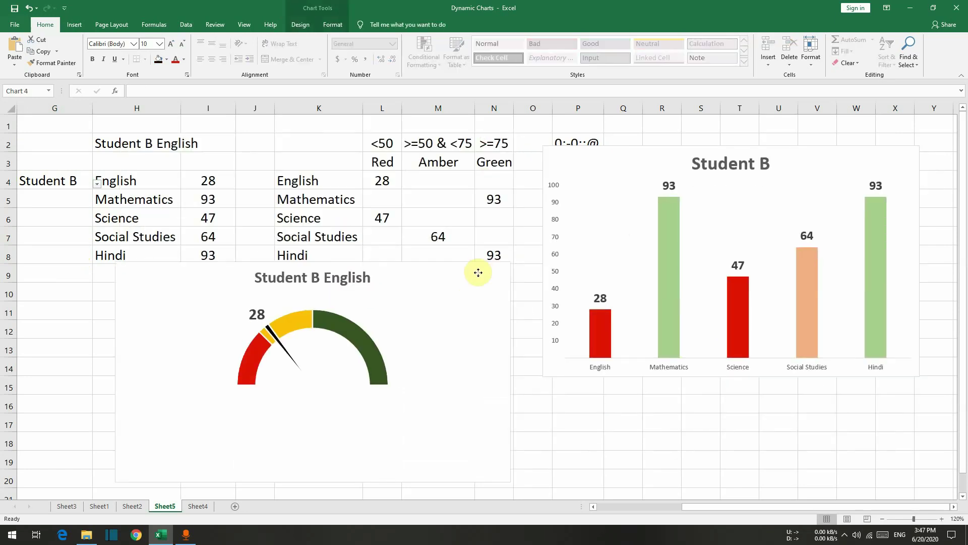
{"action": "left_click", "coordinate": [384, 160]}
{"action": "left_click", "coordinate": [388, 145]}
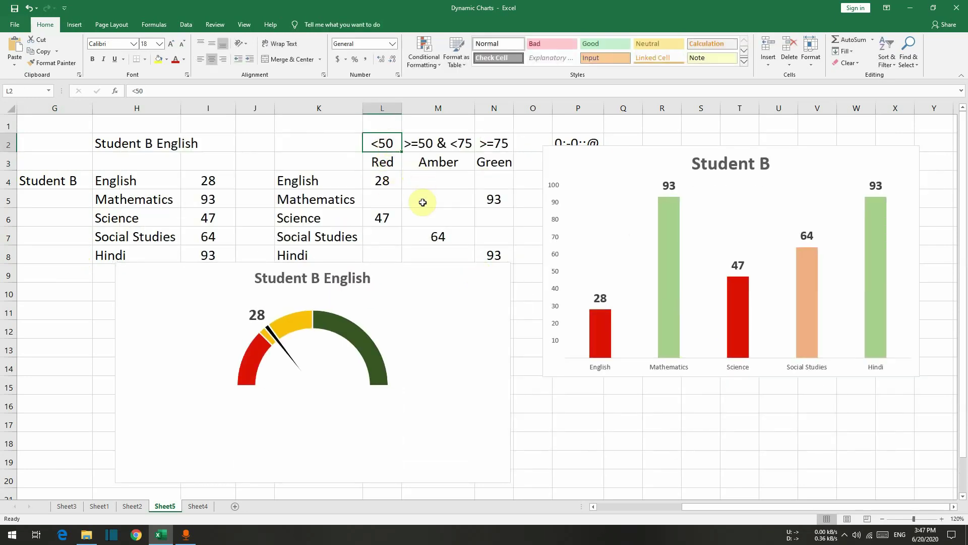
{"action": "left_click", "coordinate": [443, 165]}
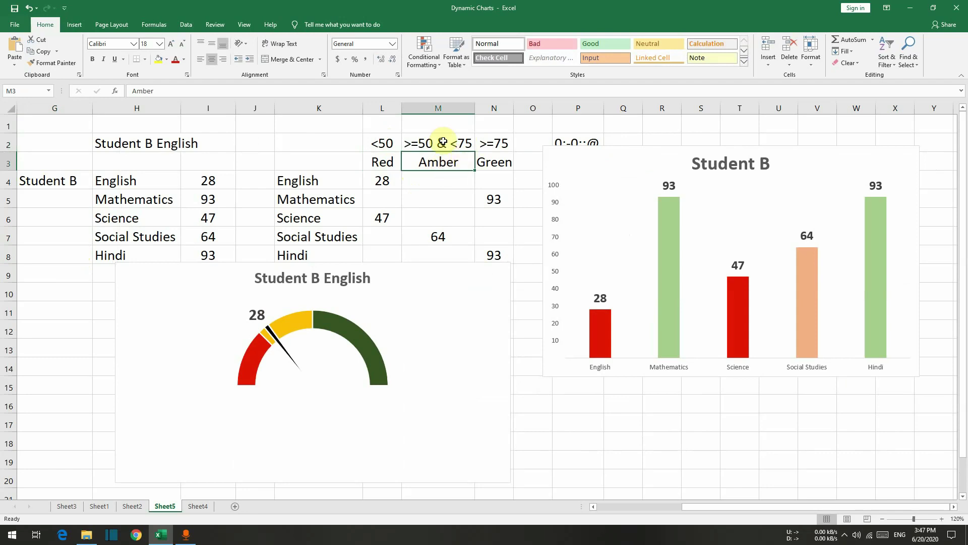
{"action": "left_click", "coordinate": [504, 155]}
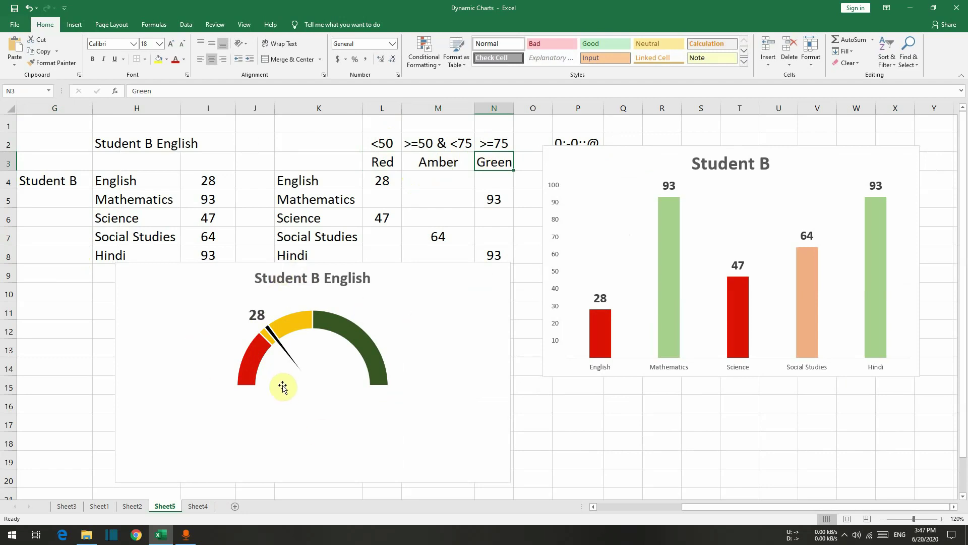
Set the Red band of the donut range on Sheet4 to 50
{"action": "left_click", "coordinate": [200, 507]}
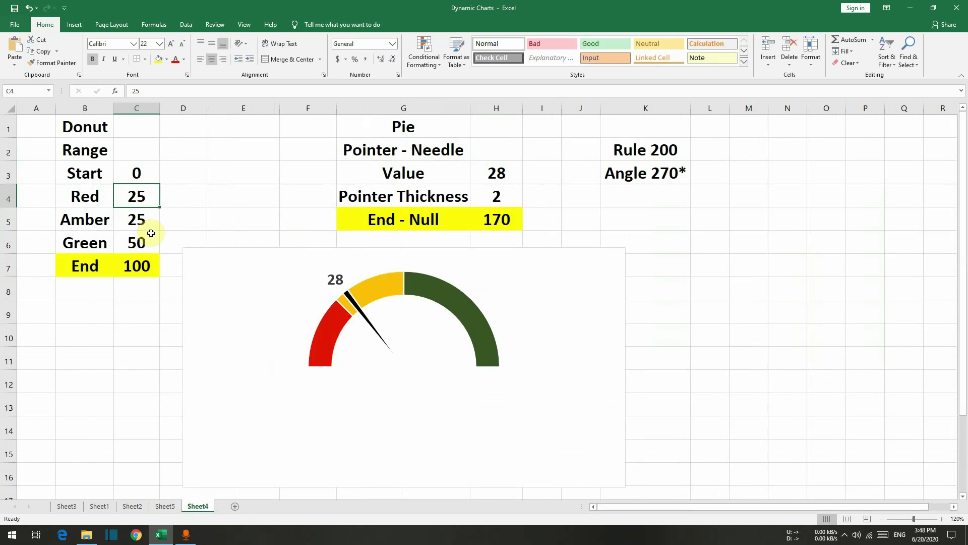
{"action": "type", "text": "5"}
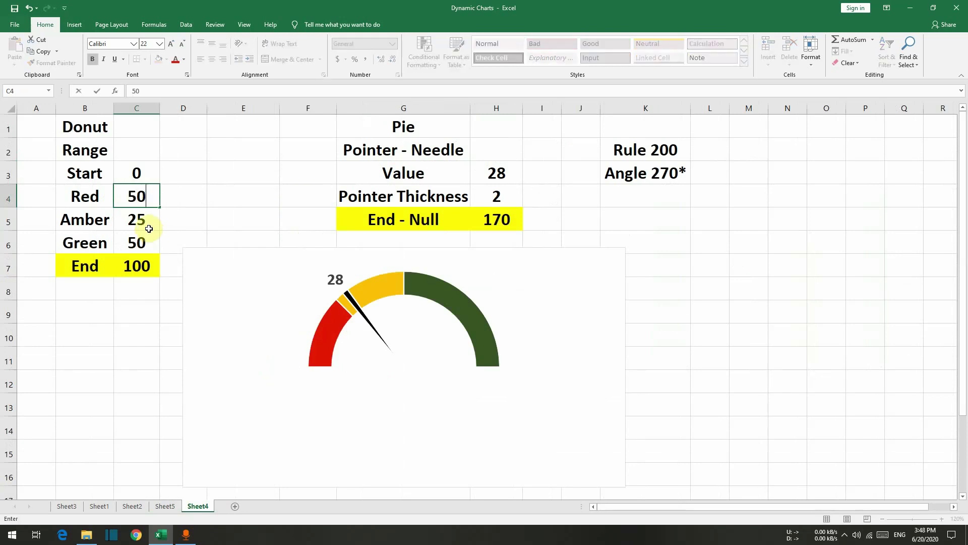
{"action": "type", "text": "0"}
{"action": "key", "text": "Return"}
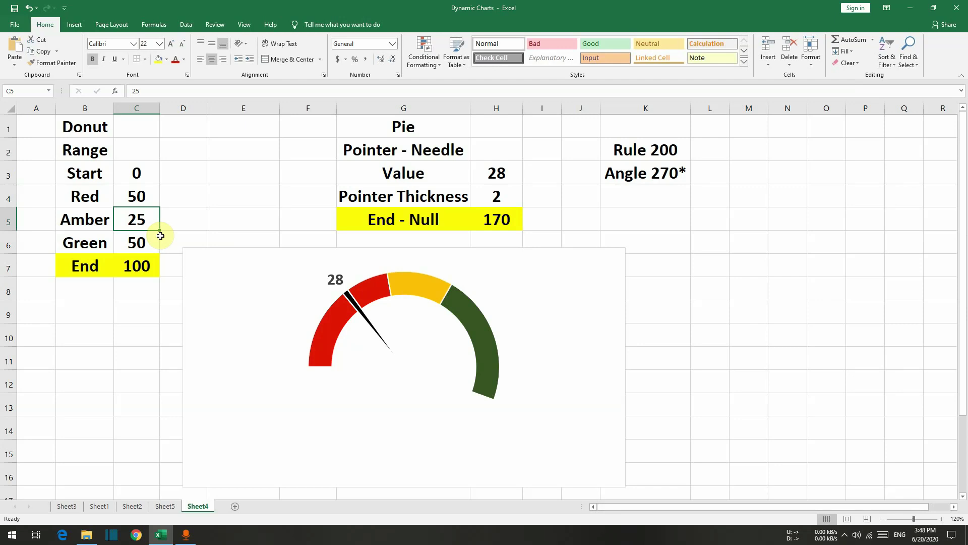
Try Amber 75 and Green 25 in the donut range and check the sum of the three bands
{"action": "type", "text": "7"}
{"action": "key", "text": "Return"}
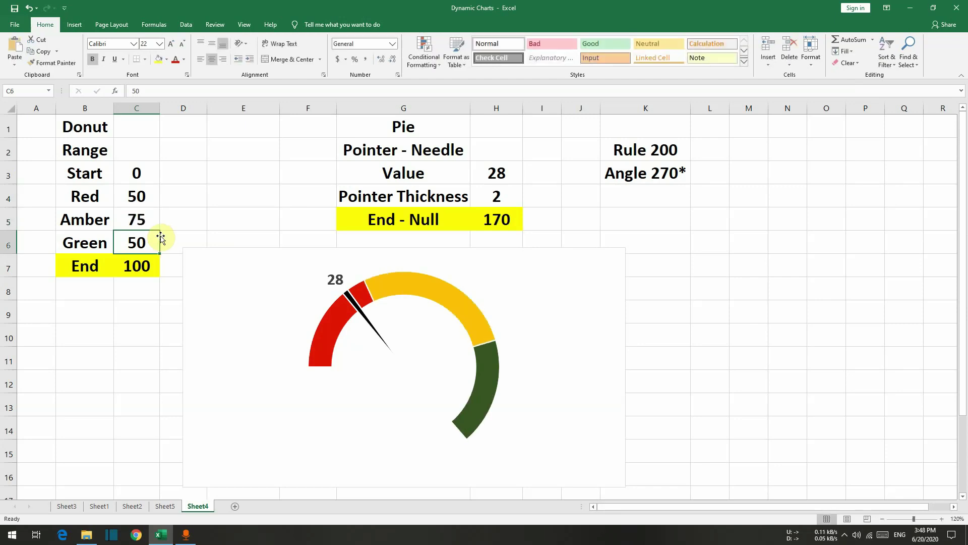
{"action": "type", "text": "25"}
{"action": "key", "text": "Return"}
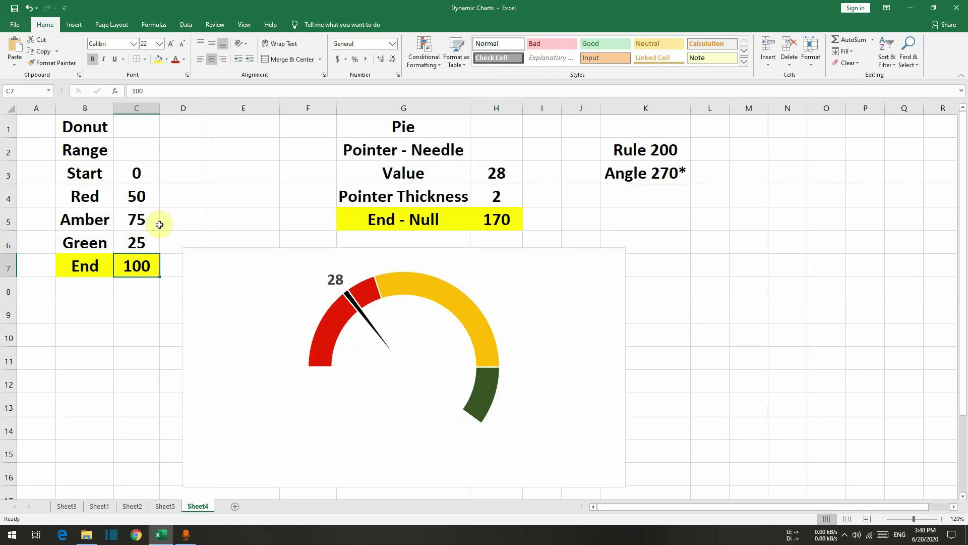
{"action": "left_click", "coordinate": [143, 217]}
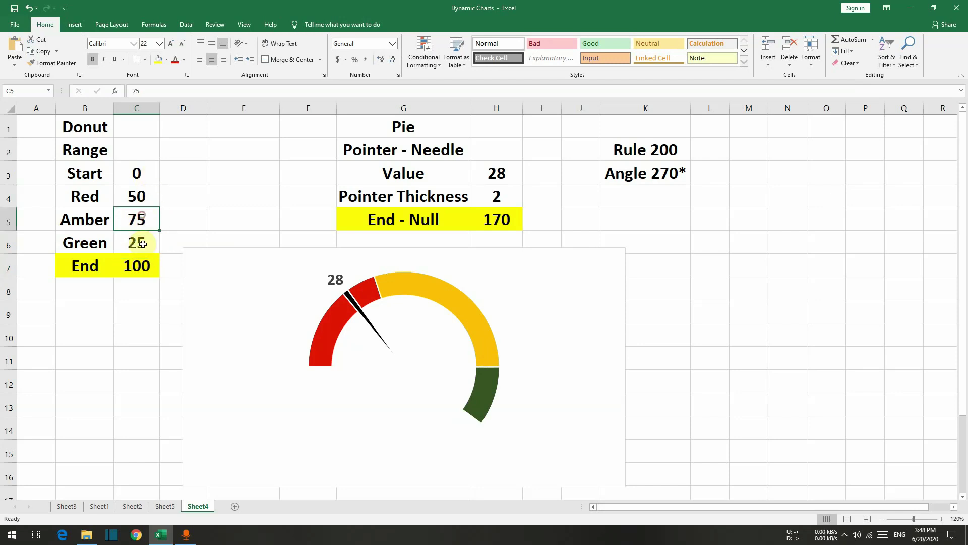
{"action": "left_click_drag", "start_coordinate": [139, 195], "coordinate": [147, 233]}
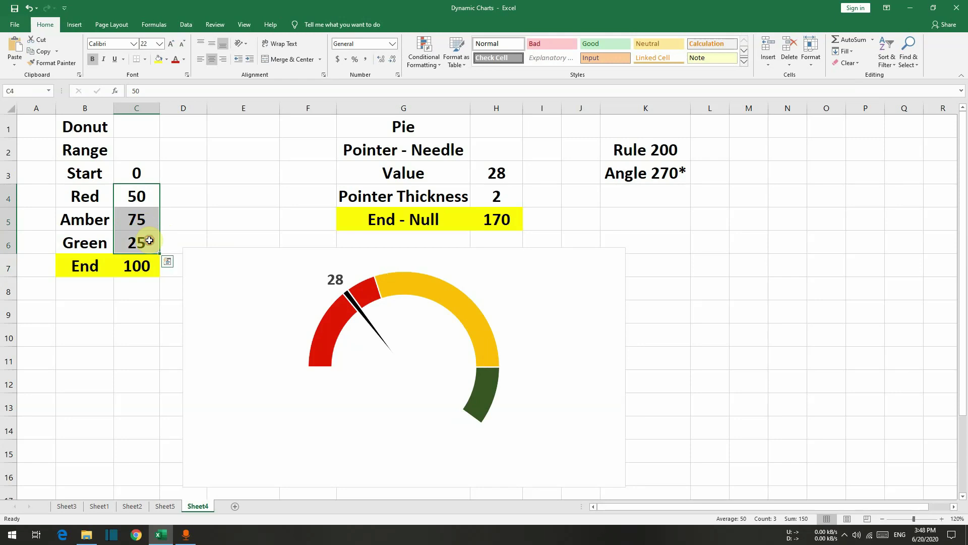
{"action": "left_click", "coordinate": [144, 241]}
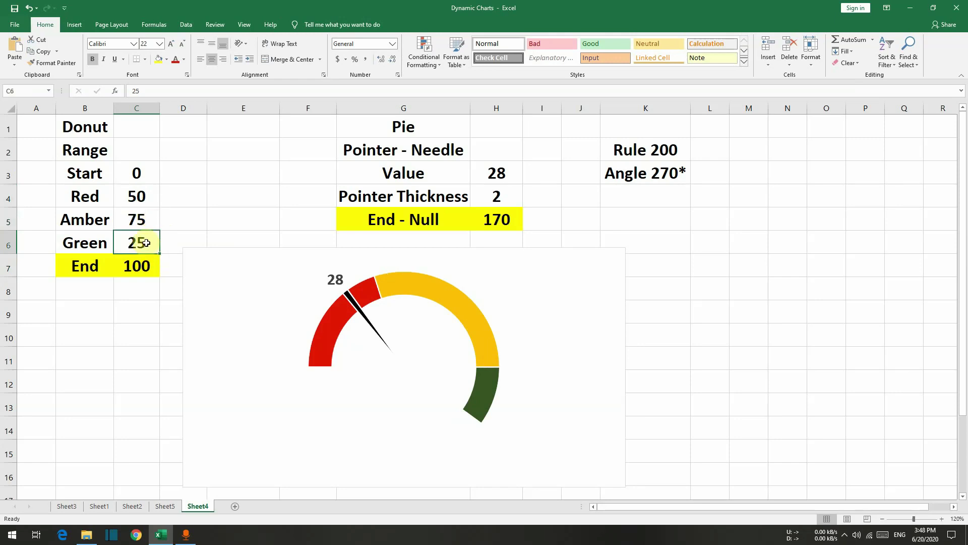
{"action": "left_click_drag", "start_coordinate": [151, 199], "coordinate": [153, 218]}
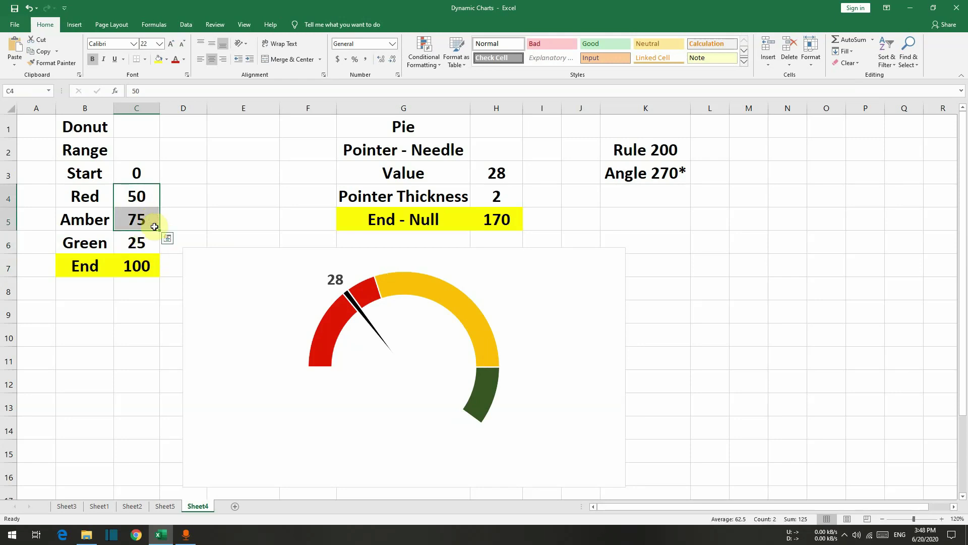
{"action": "left_click", "coordinate": [147, 212]}
{"action": "type", "text": "23"}
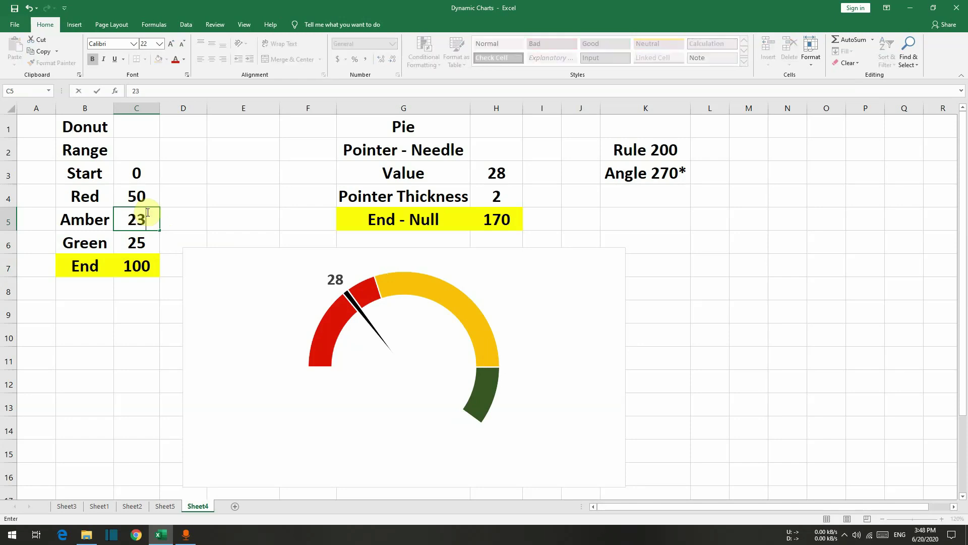
{"action": "key", "text": "Return"}
{"action": "type", "text": "5"}
{"action": "key", "text": "Return"}
Set both the Amber and Green bands of the donut range to 25 and check the sum of the three bands
{"action": "left_click", "coordinate": [146, 212]}
{"action": "type", "text": "25"}
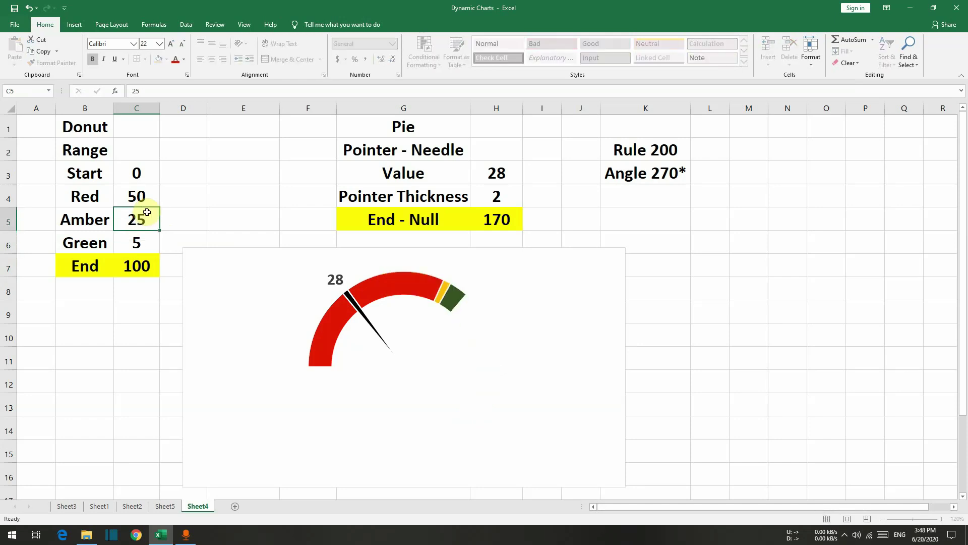
{"action": "key", "text": "Return"}
{"action": "type", "text": "25"}
{"action": "key", "text": "Return"}
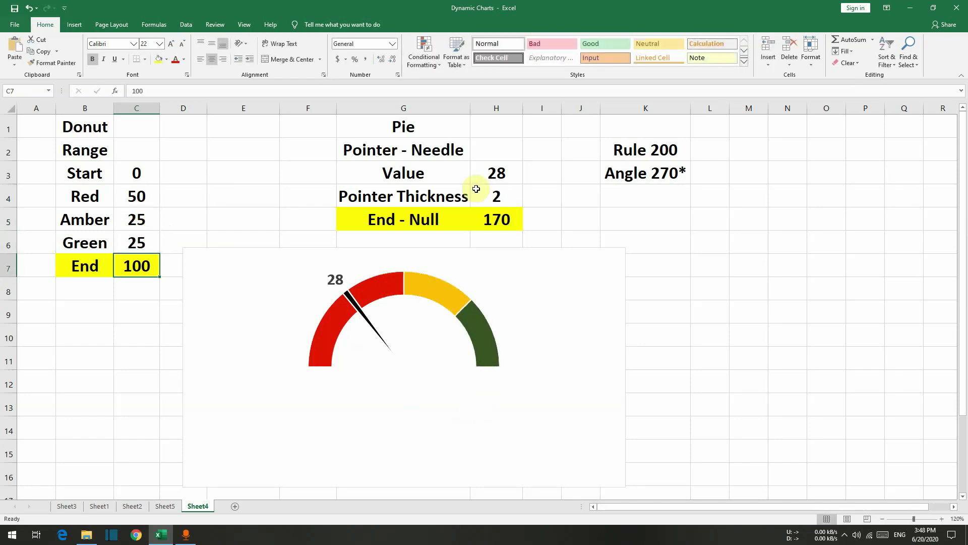
{"action": "left_click_drag", "start_coordinate": [144, 197], "coordinate": [145, 241]}
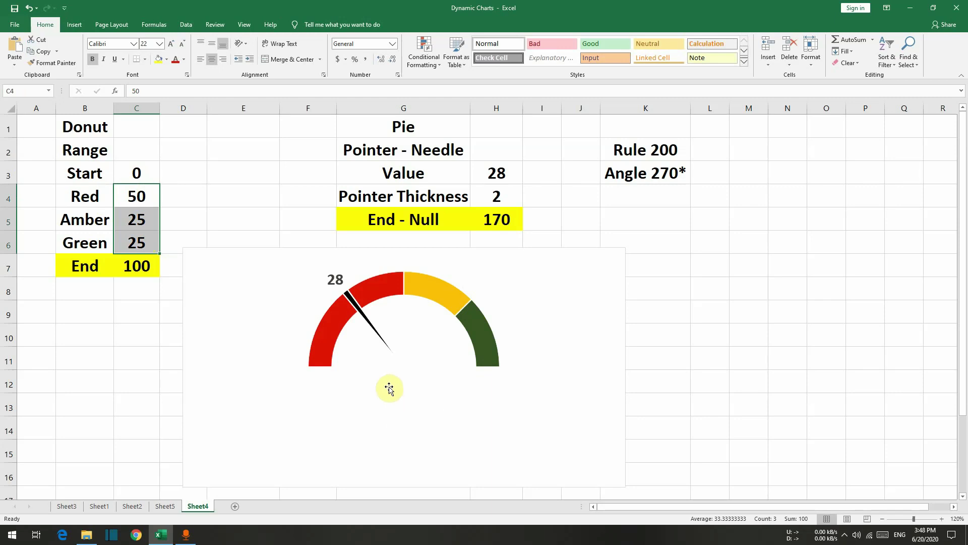
Set the needle's pointer thickness in the pie table to 1
{"action": "left_click", "coordinate": [503, 197]}
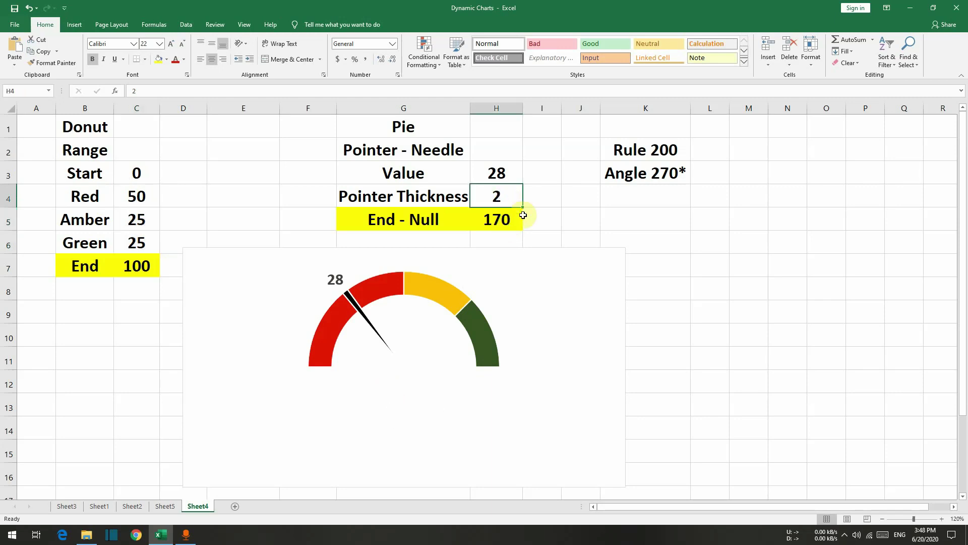
{"action": "type", "text": "1"}
{"action": "left_click", "coordinate": [731, 247]}
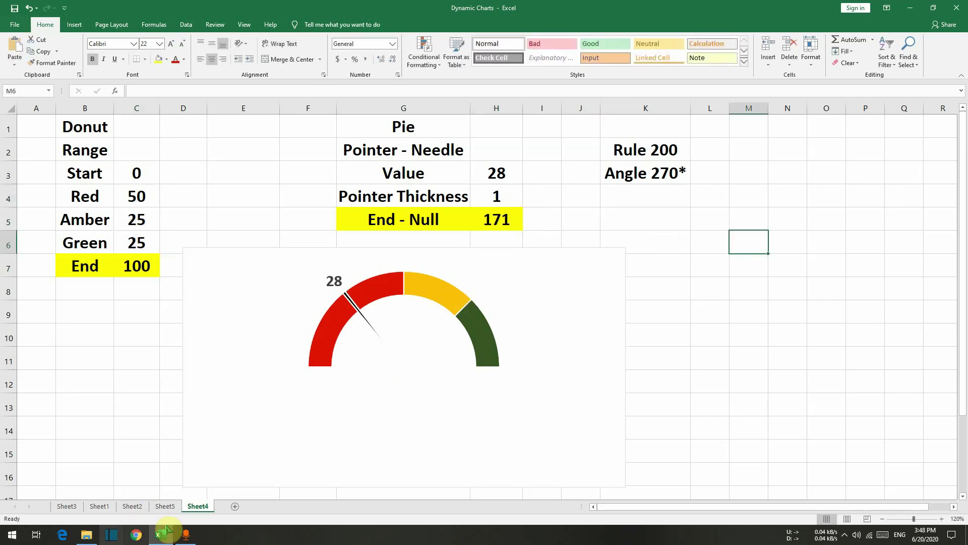
Move the Sheet5 gauge up beside the bar chart and test both charts by choosing Student C, Student A and Student F in G4
{"action": "left_click", "coordinate": [165, 506]}
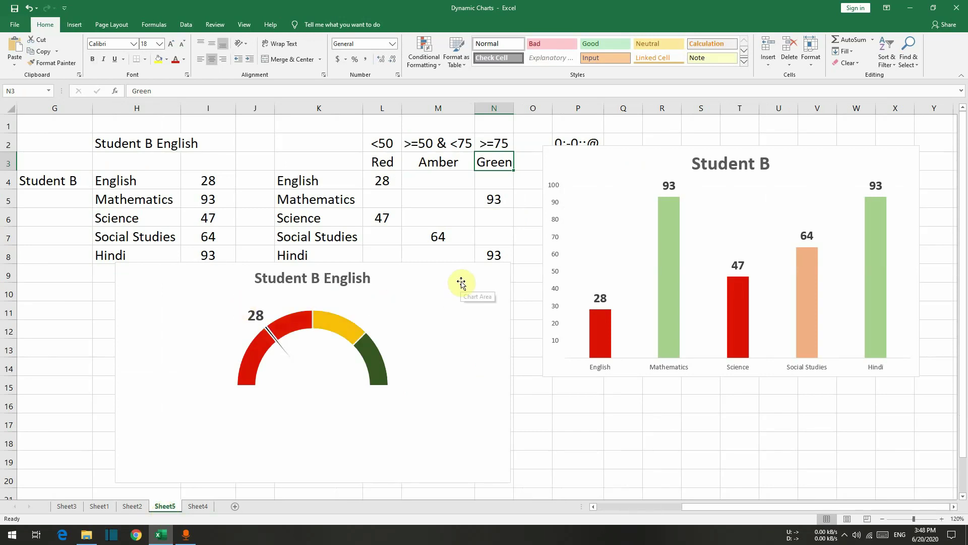
{"action": "left_click_drag", "start_coordinate": [461, 282], "coordinate": [496, 161]}
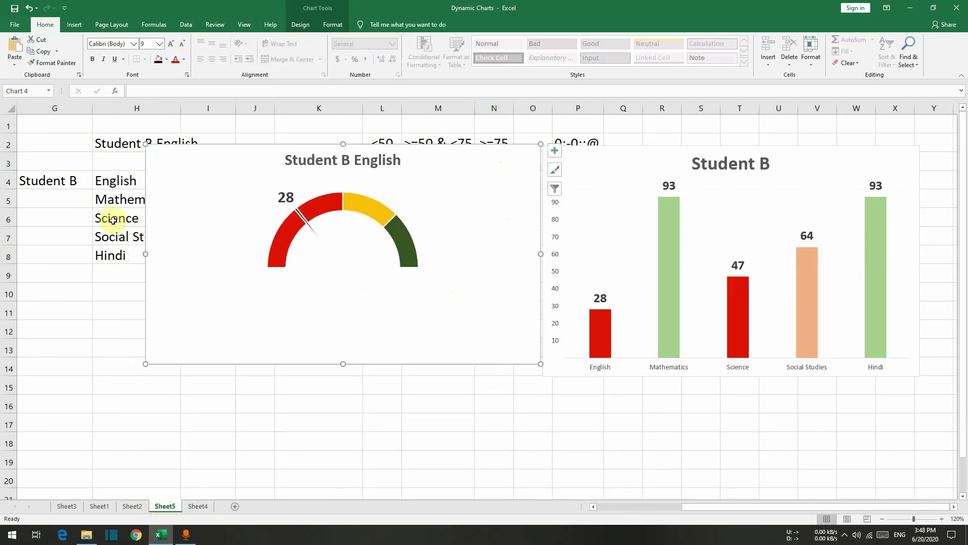
{"action": "left_click", "coordinate": [56, 178]}
{"action": "left_click", "coordinate": [97, 183]}
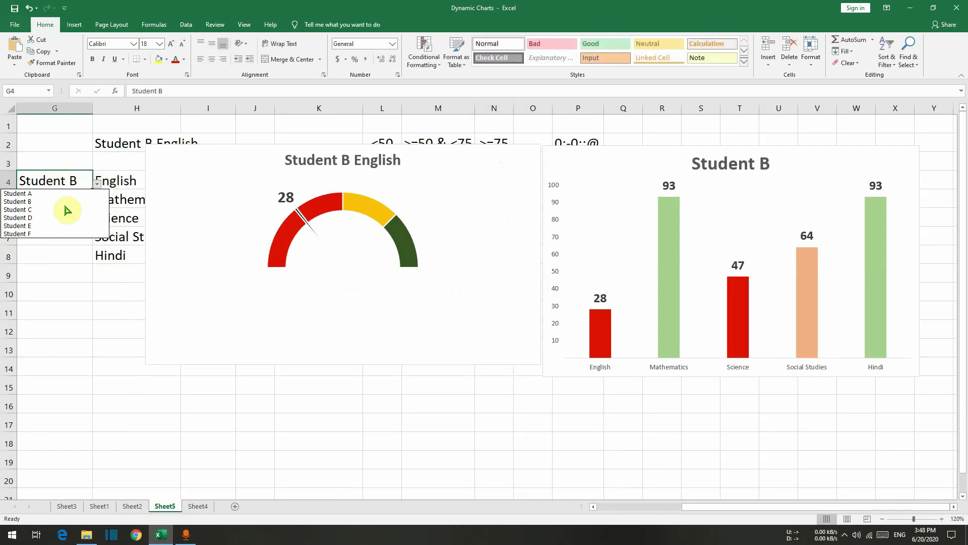
{"action": "left_click", "coordinate": [60, 209]}
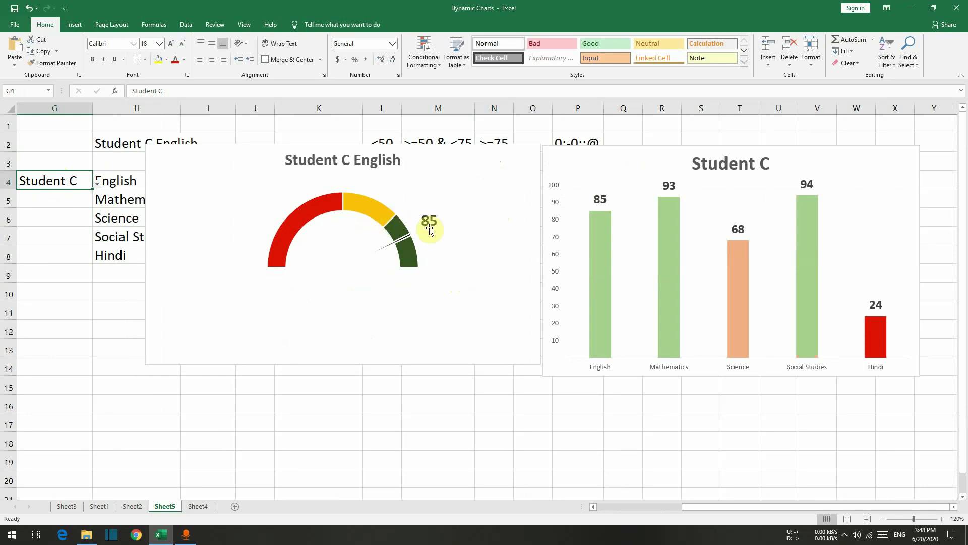
{"action": "left_click", "coordinate": [97, 186]}
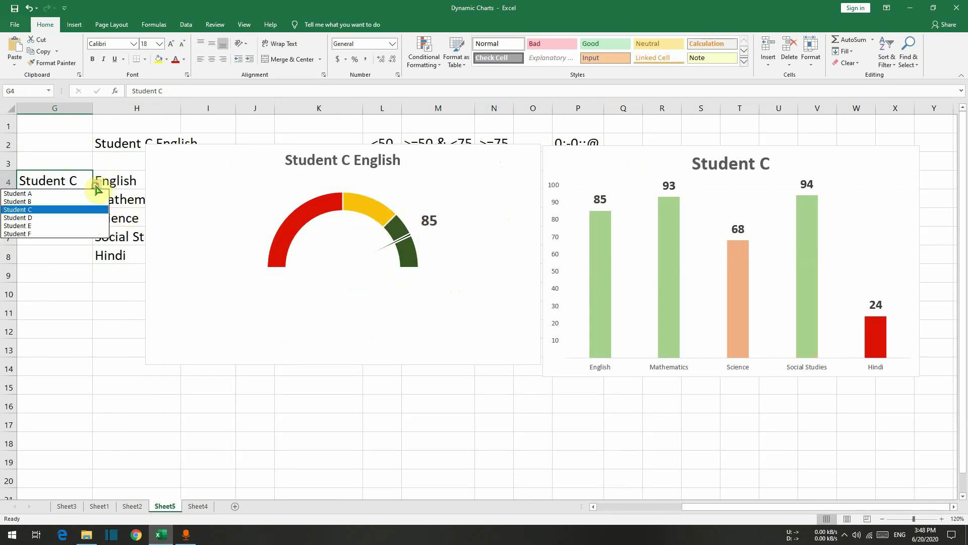
{"action": "left_click", "coordinate": [56, 193]}
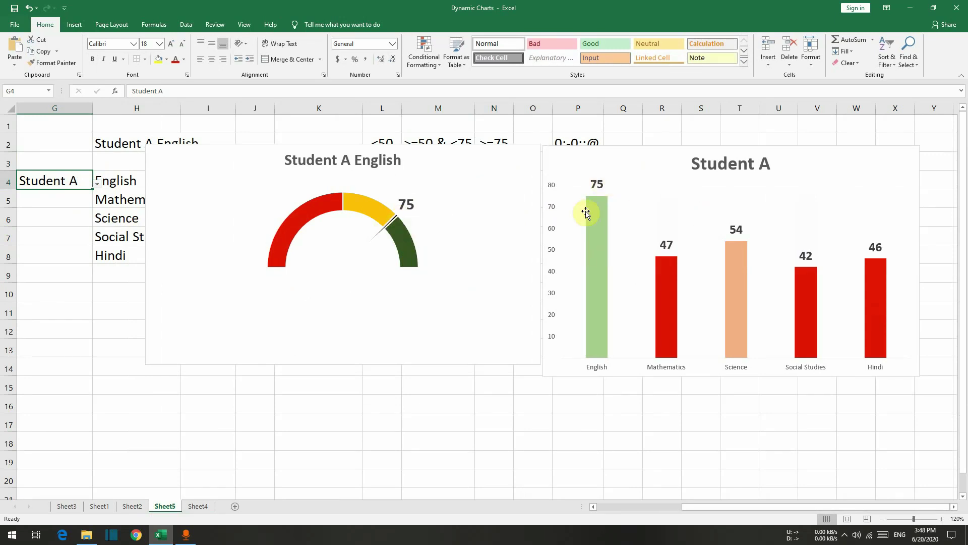
{"action": "left_click", "coordinate": [97, 185]}
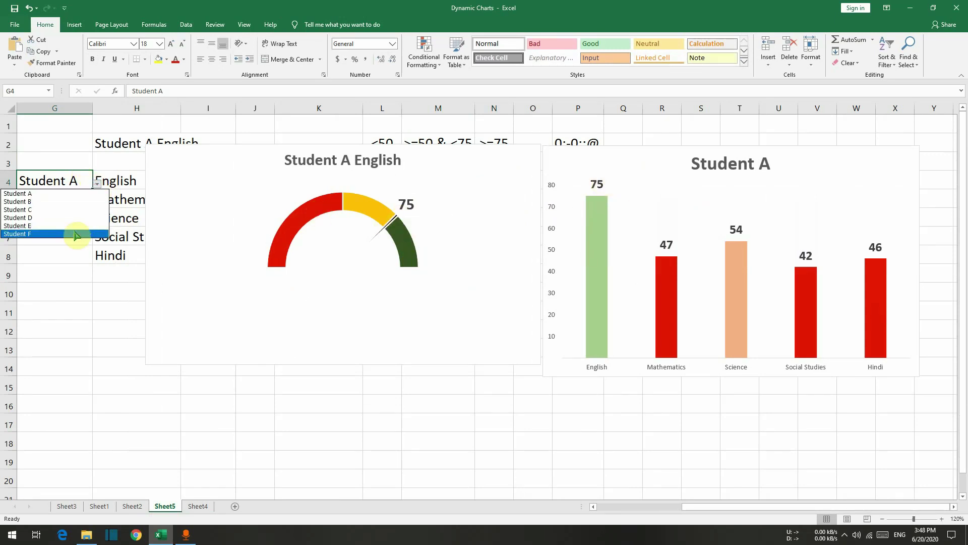
{"action": "left_click", "coordinate": [74, 229]}
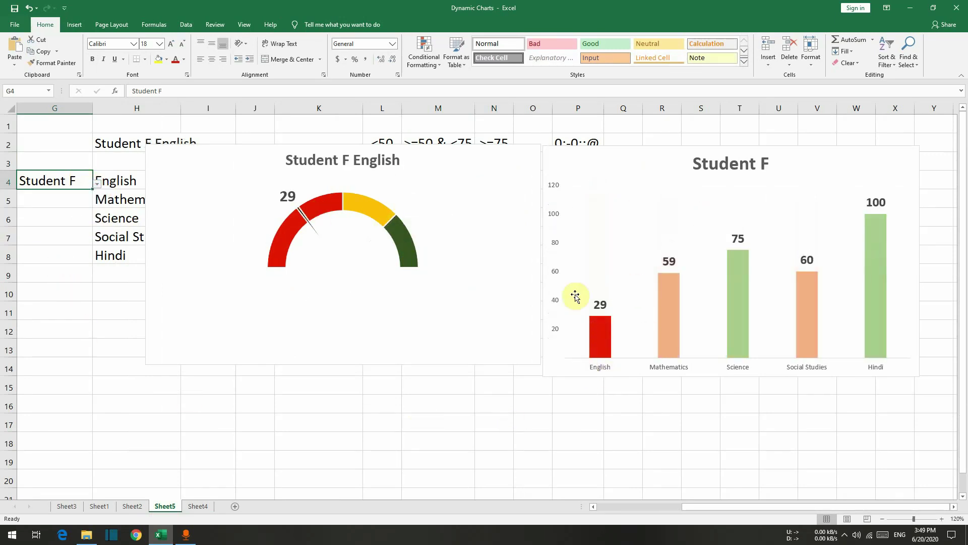